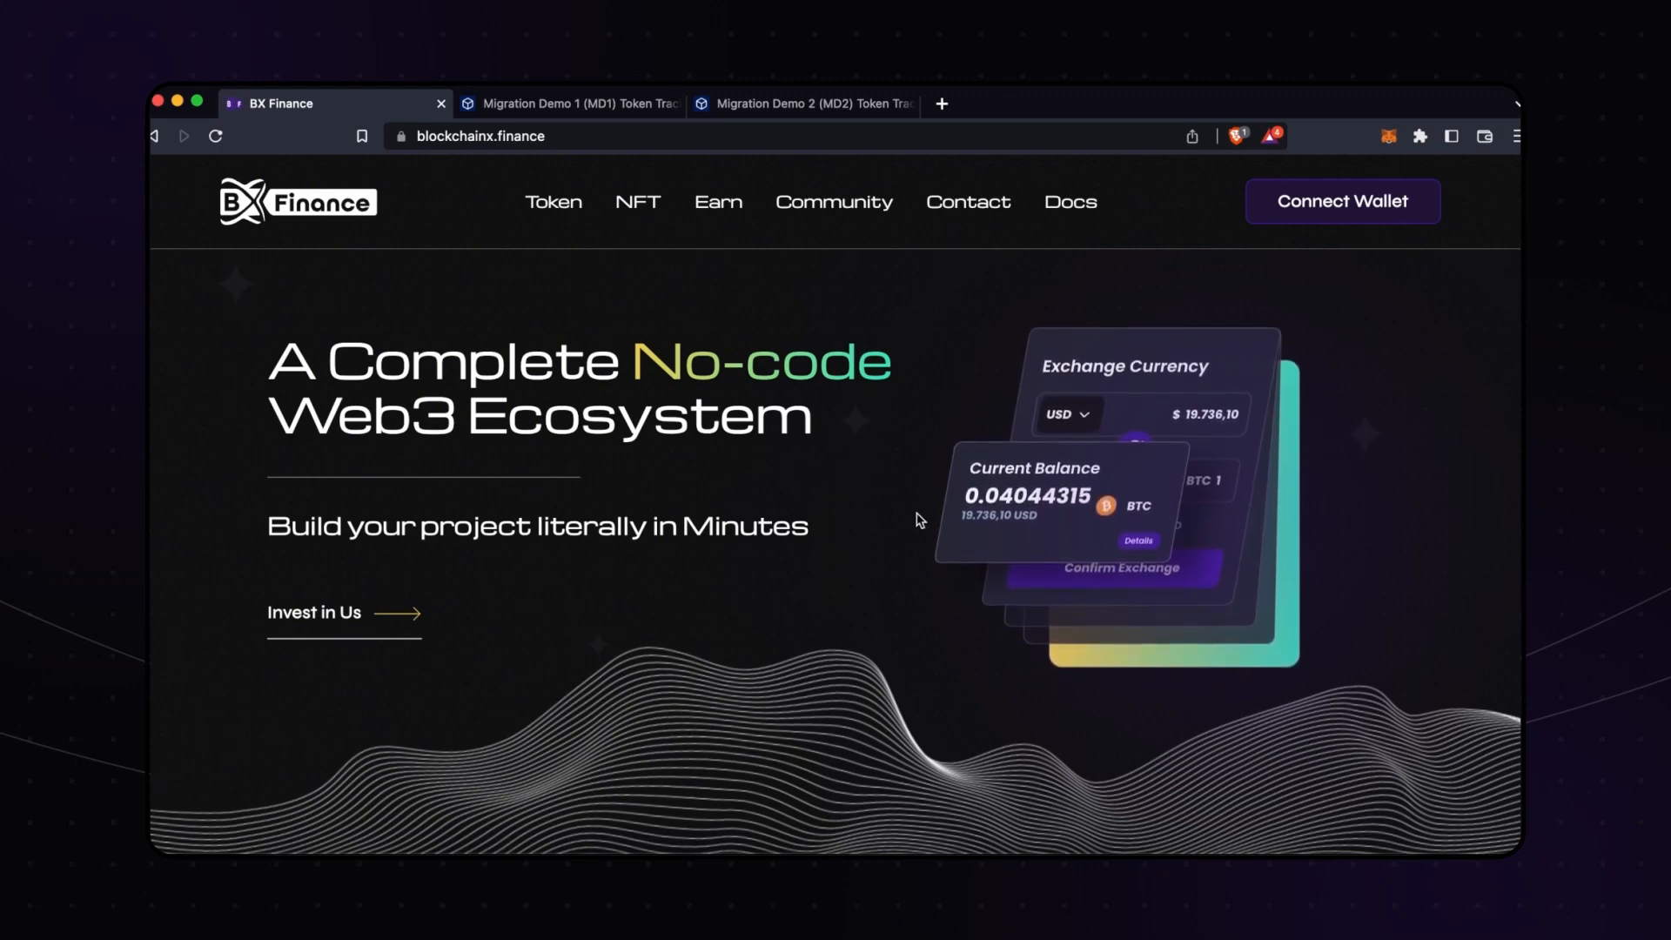
{"action": "scroll", "coordinate": [880, 496], "scroll_direction": "down", "scroll_amount": 1}
{"action": "mouse_move", "coordinate": [533, 192]}
{"action": "left_click", "coordinate": [609, 136]}
{"action": "left_click", "coordinate": [639, 135]}
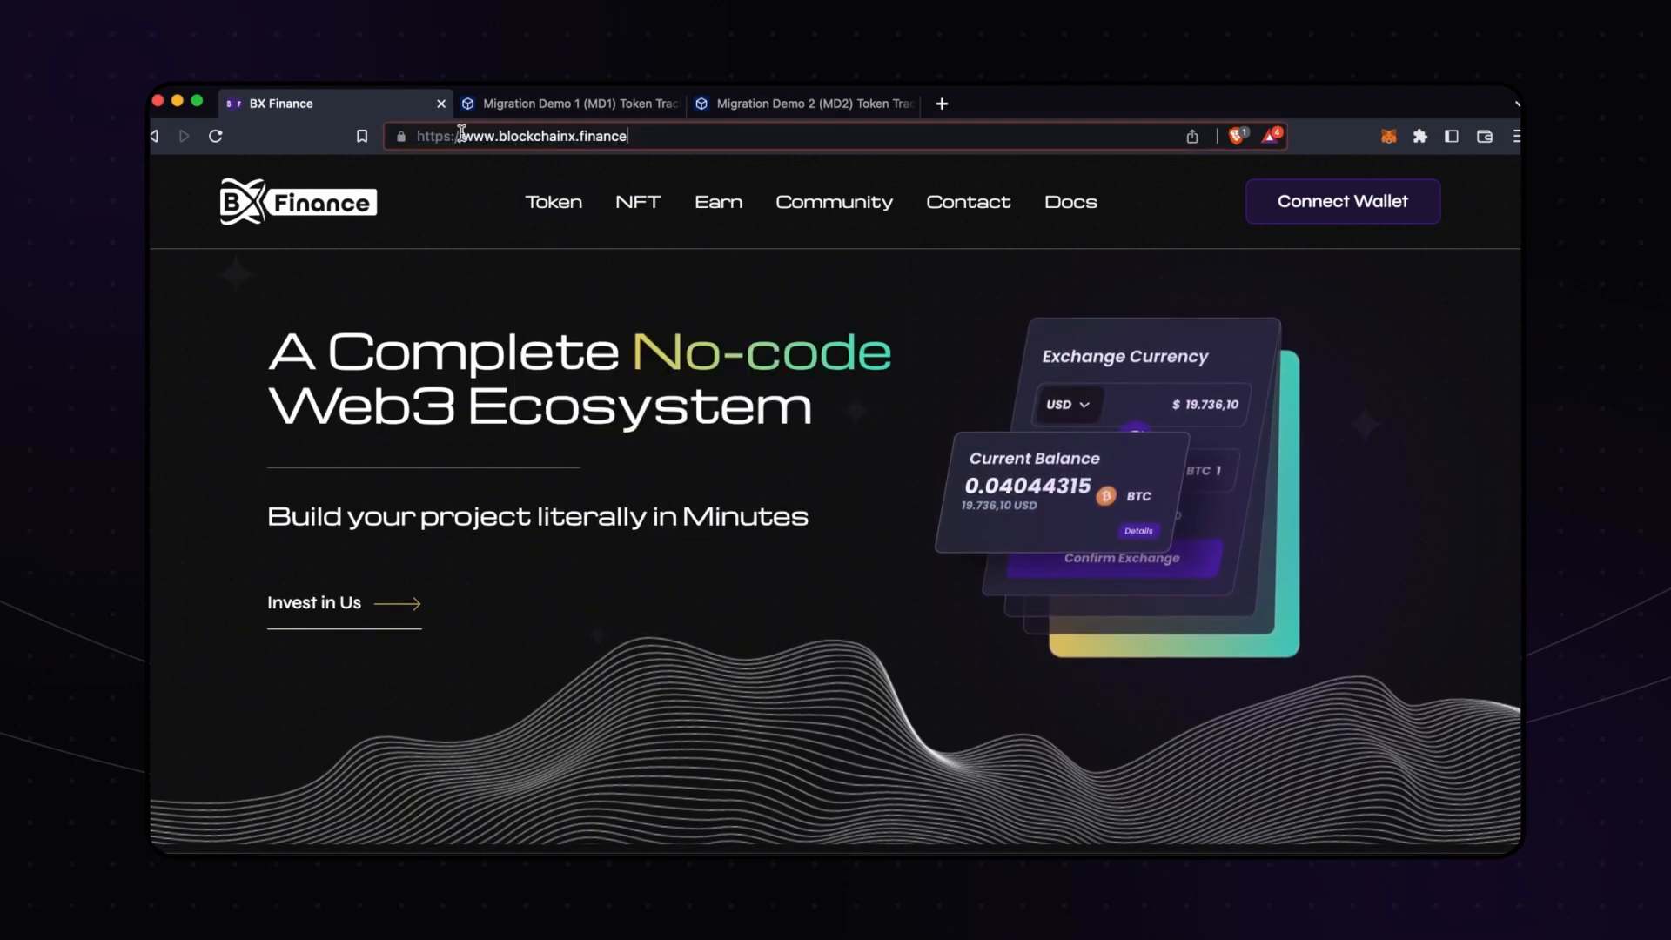
{"action": "left_click_drag", "start_coordinate": [462, 136], "coordinate": [503, 137]}
{"action": "left_click_drag", "start_coordinate": [499, 136], "coordinate": [626, 136]}
{"action": "left_click", "coordinate": [385, 462]}
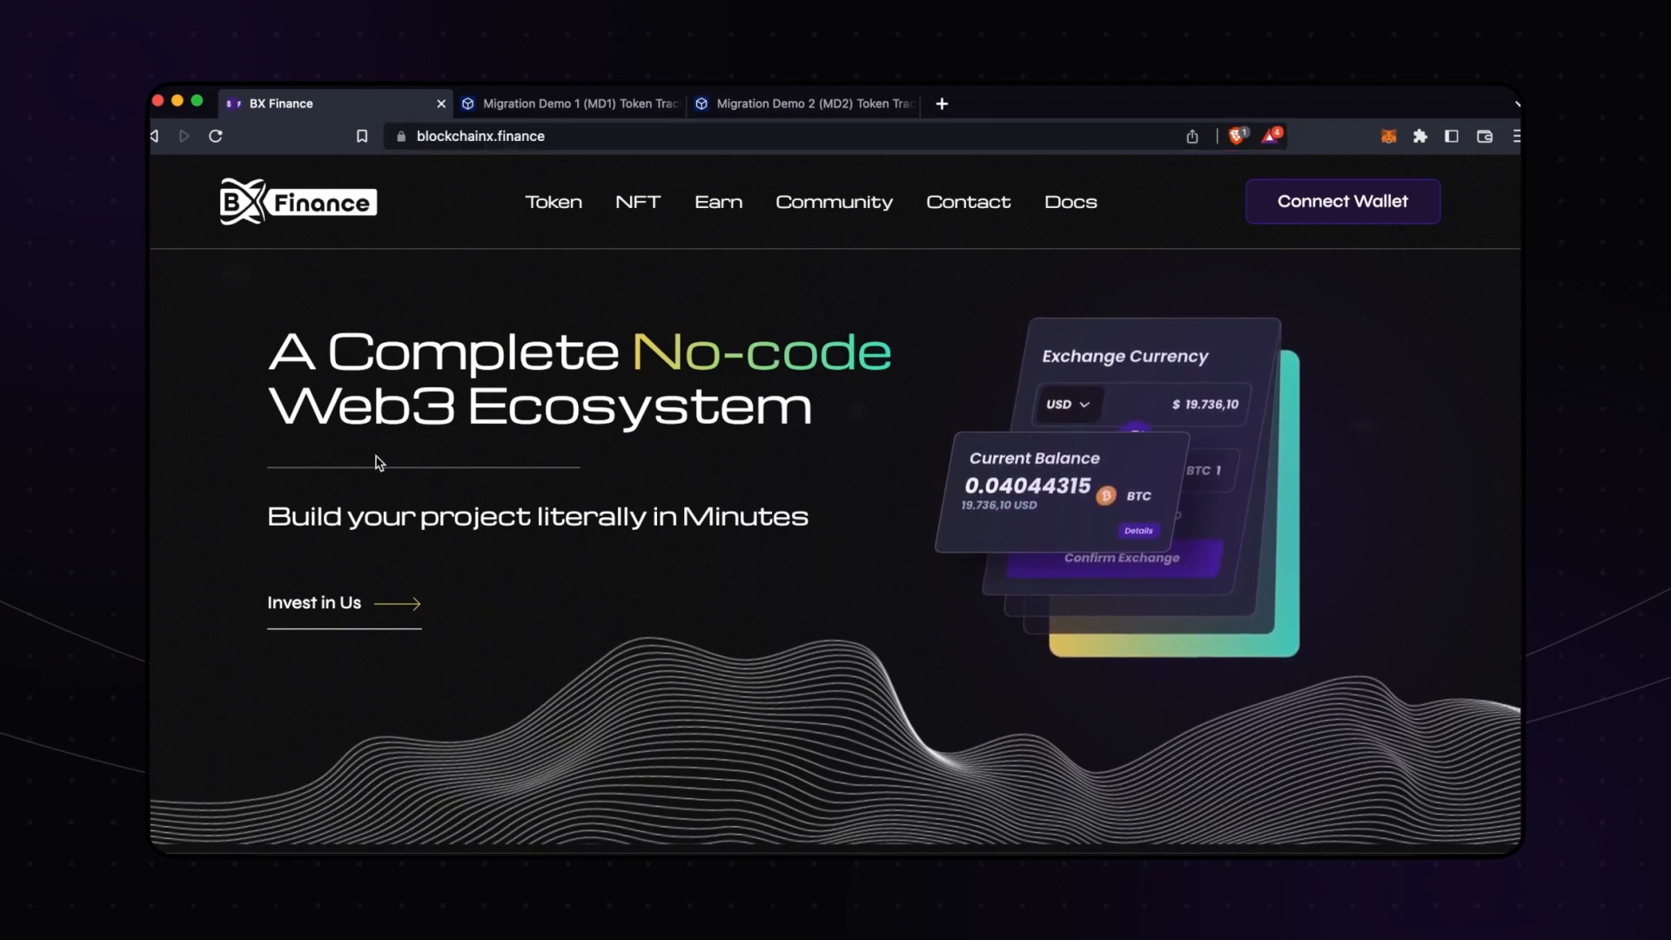
- Connect a MetaMask wallet to the BX Finance site
{"action": "scroll", "coordinate": [1281, 221], "scroll_direction": "down", "scroll_amount": 1}
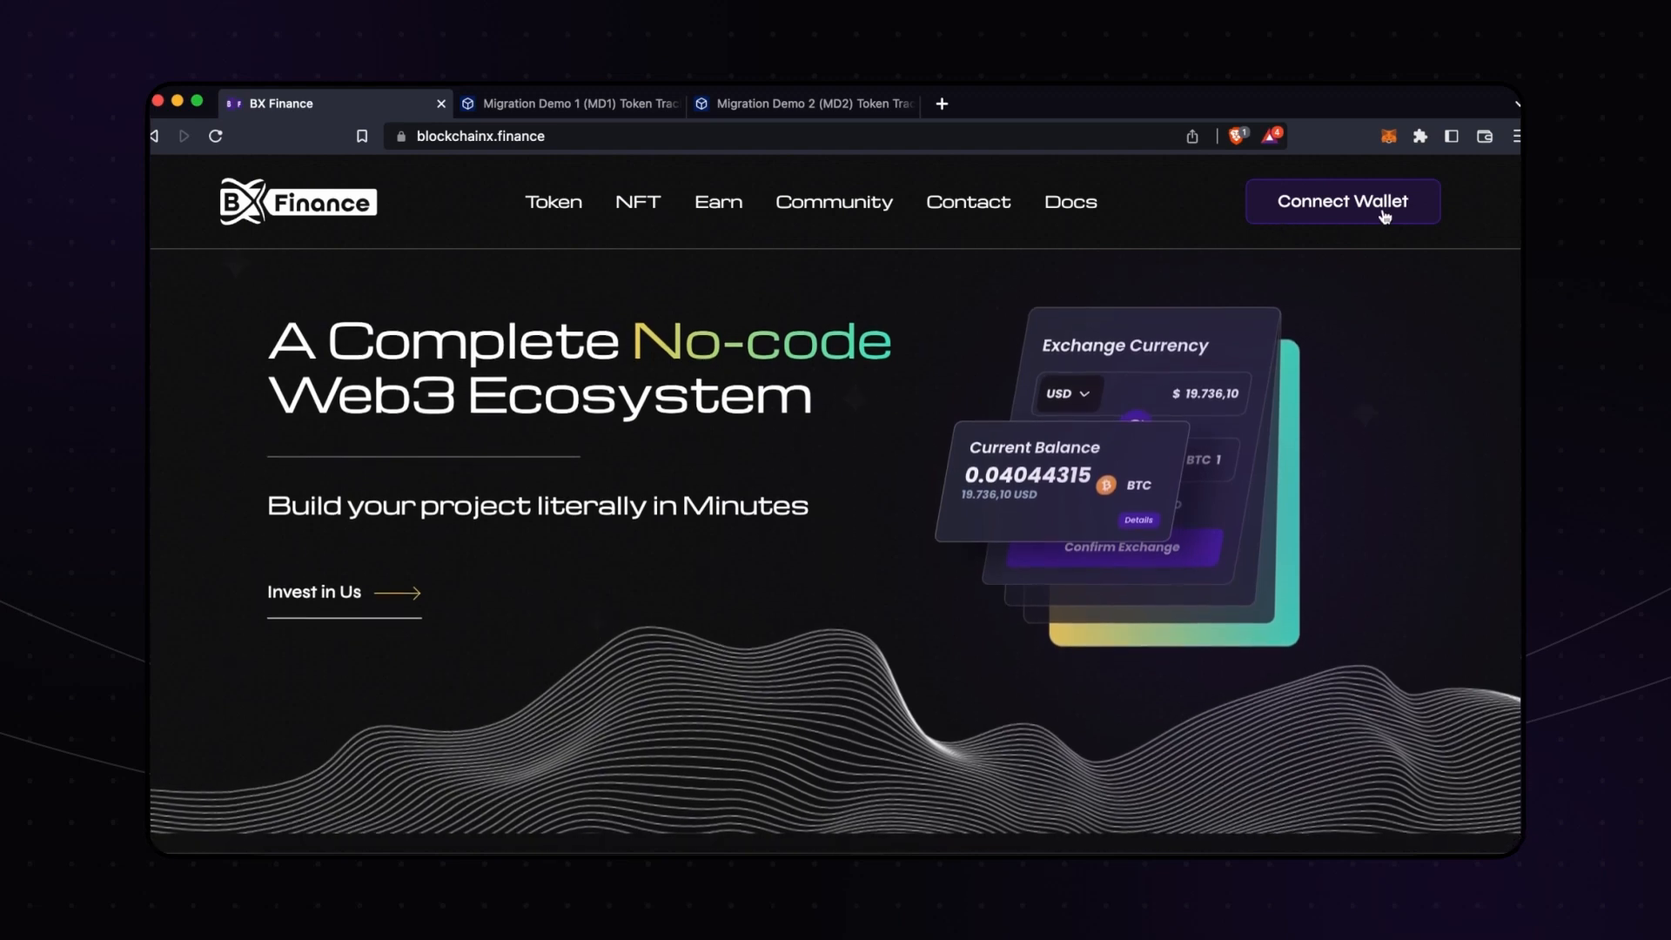
{"action": "left_click", "coordinate": [1373, 211]}
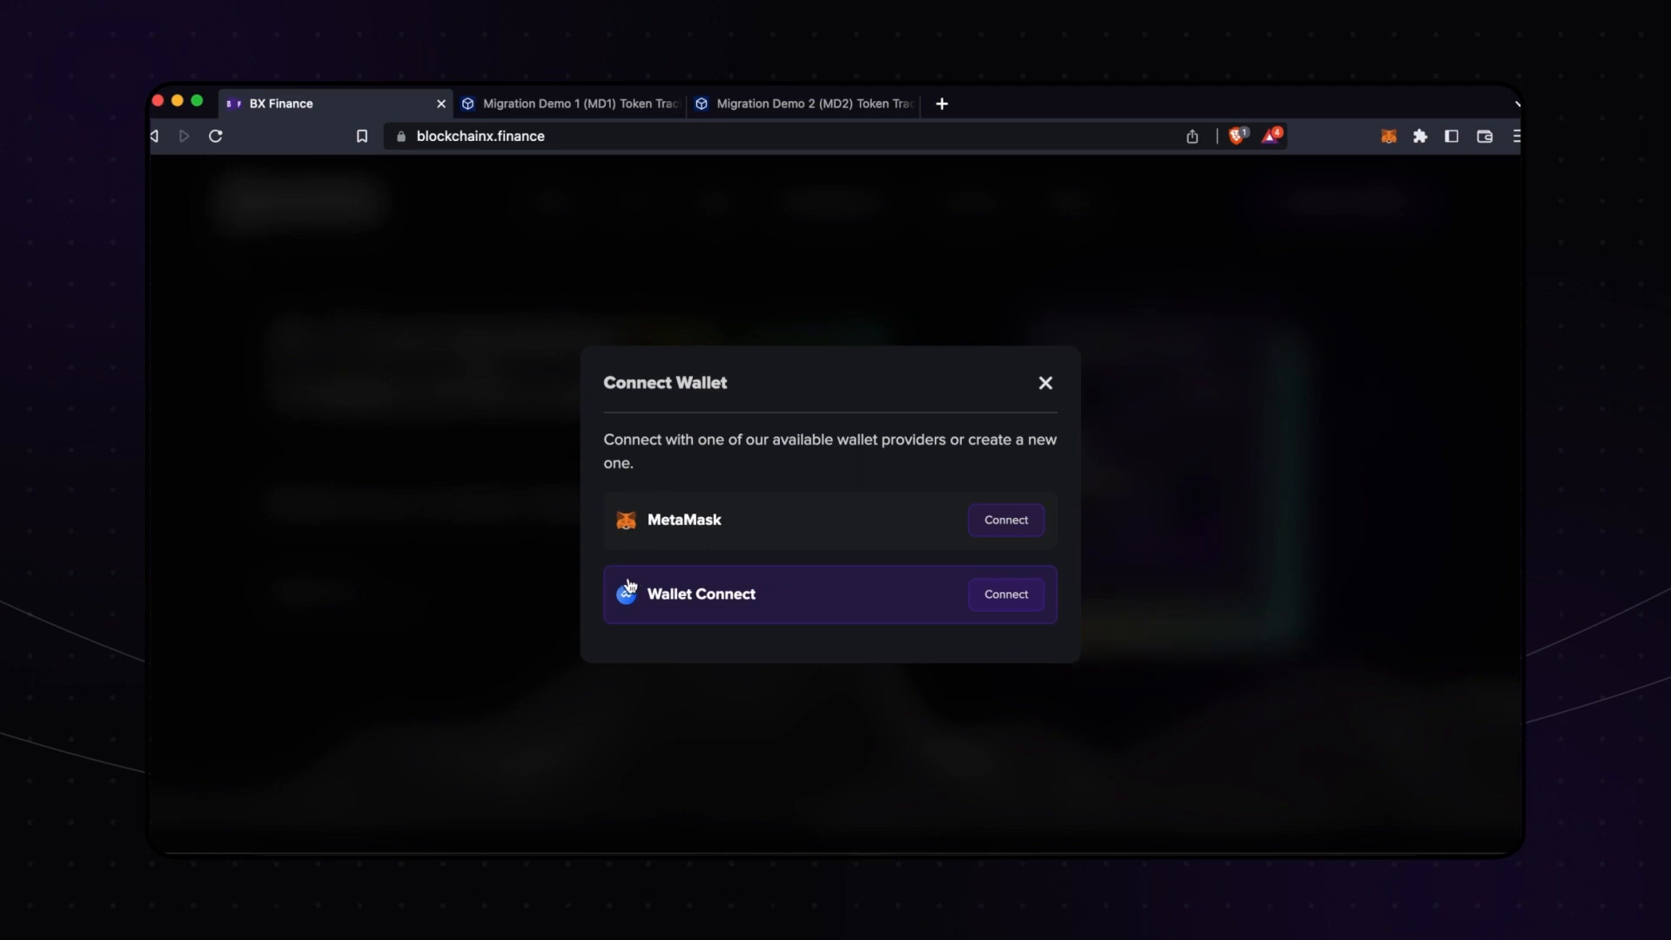
{"action": "left_click", "coordinate": [677, 528]}
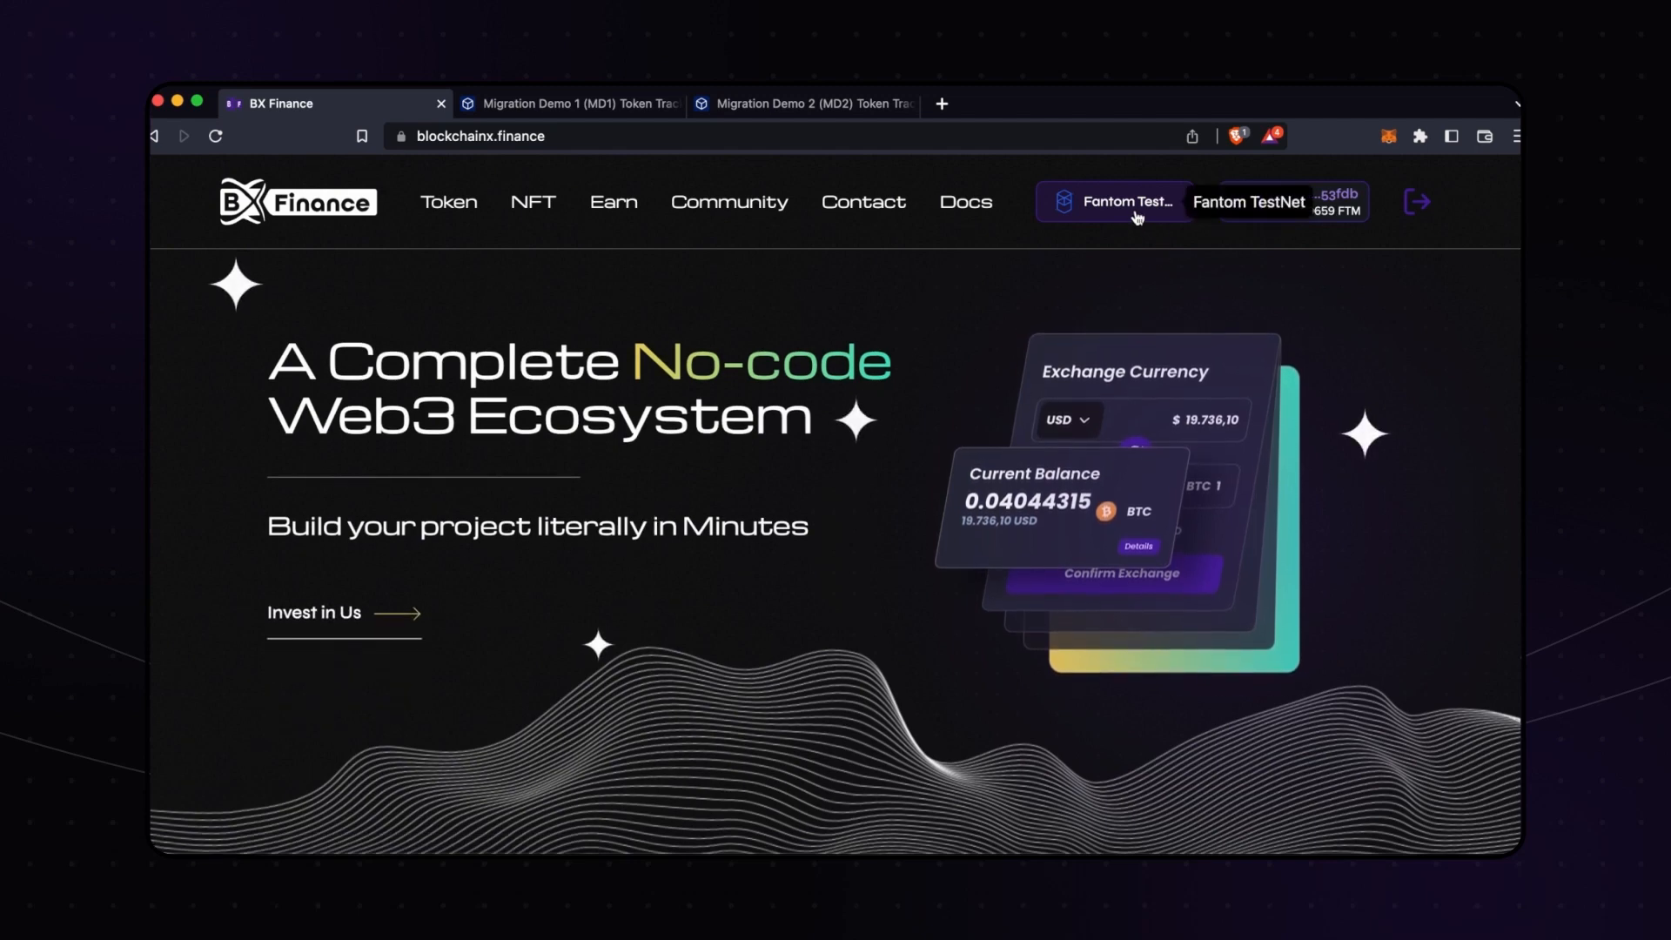
- Open the Token Migrator tool and look over its migration creation page
{"action": "scroll", "coordinate": [1122, 218], "scroll_direction": "down", "scroll_amount": 1}
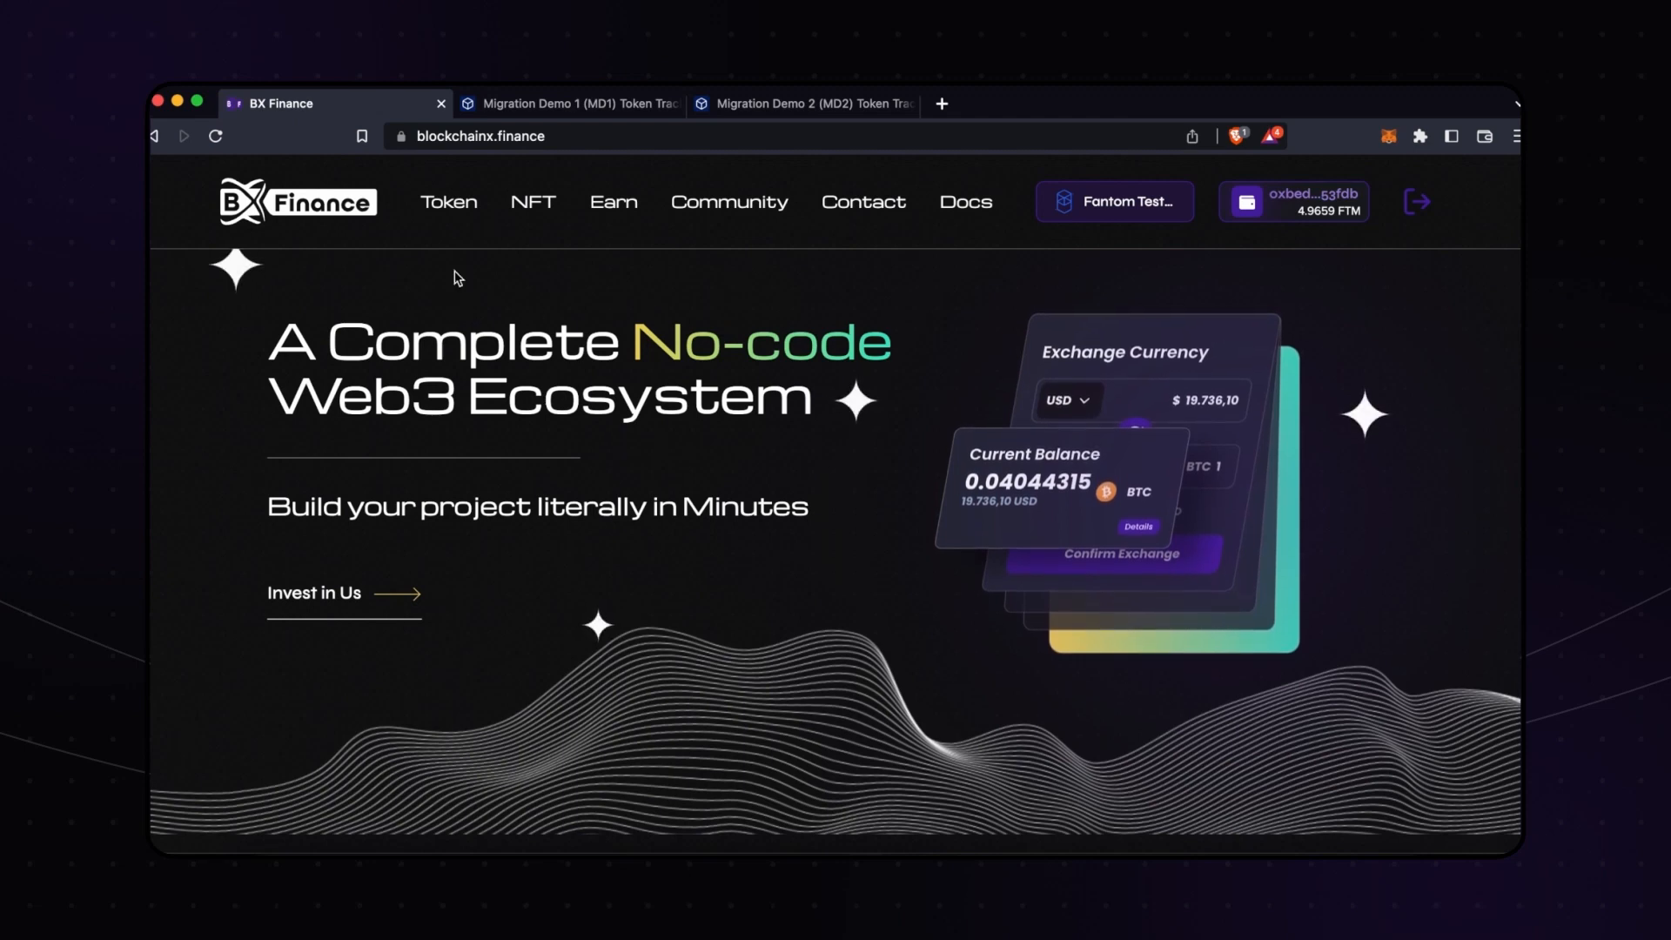
{"action": "mouse_move", "coordinate": [451, 223]}
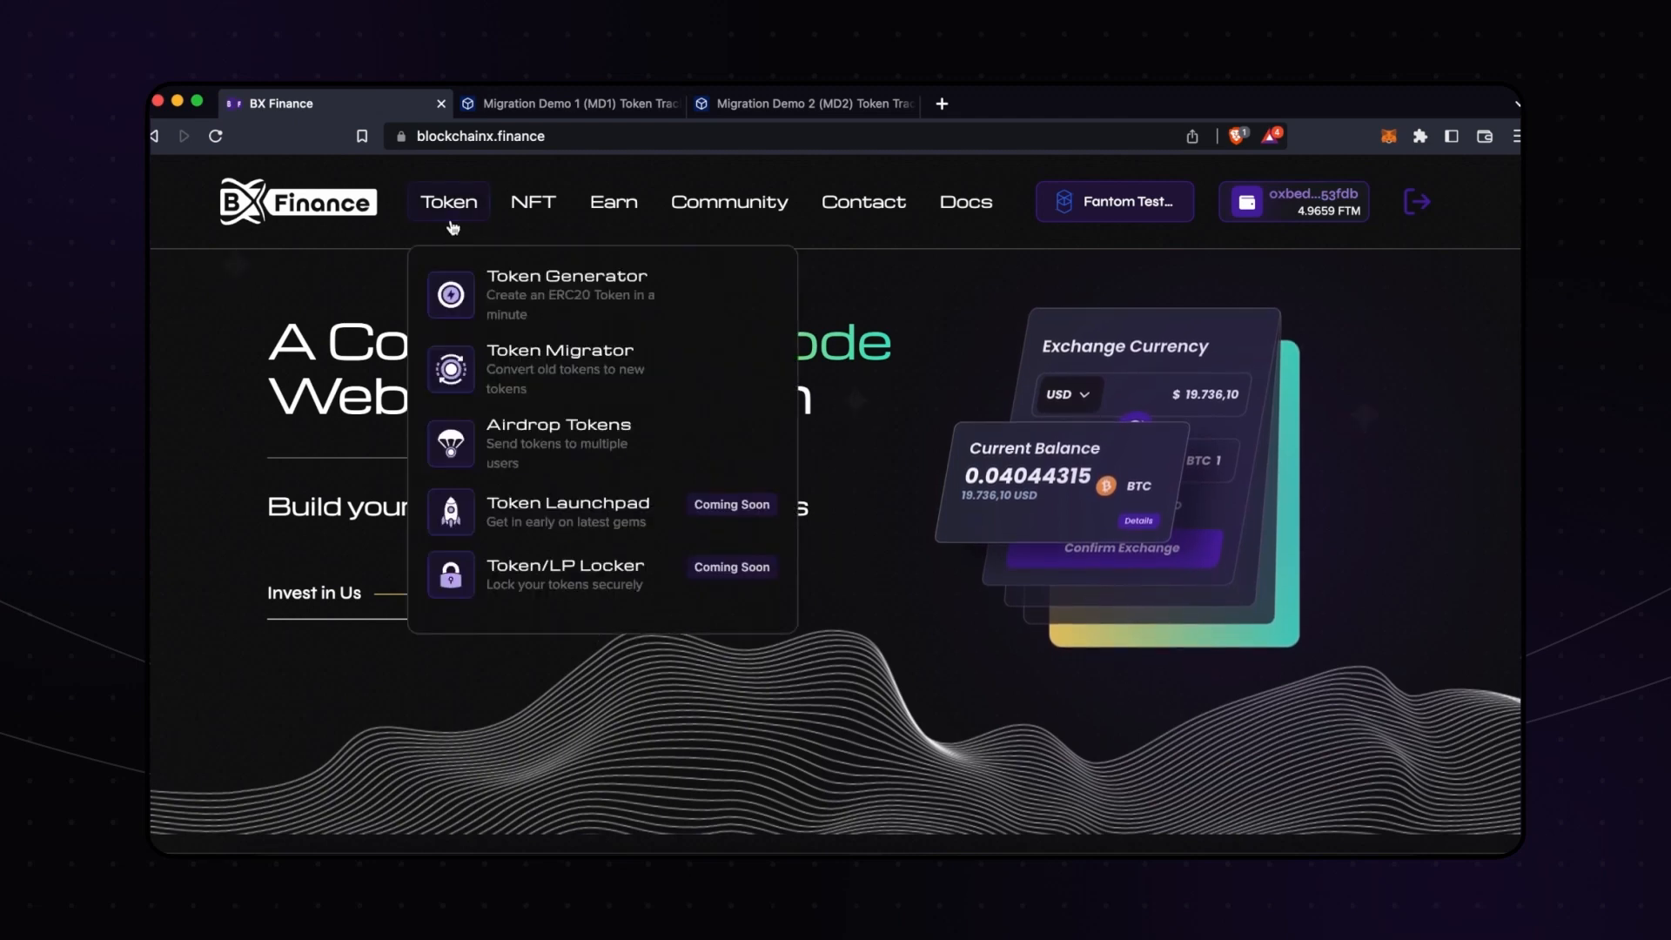
{"action": "left_click", "coordinate": [523, 372]}
{"action": "scroll", "coordinate": [818, 493], "scroll_direction": "down", "scroll_amount": 5}
{"action": "scroll", "coordinate": [821, 496], "scroll_direction": "up", "scroll_amount": 5}
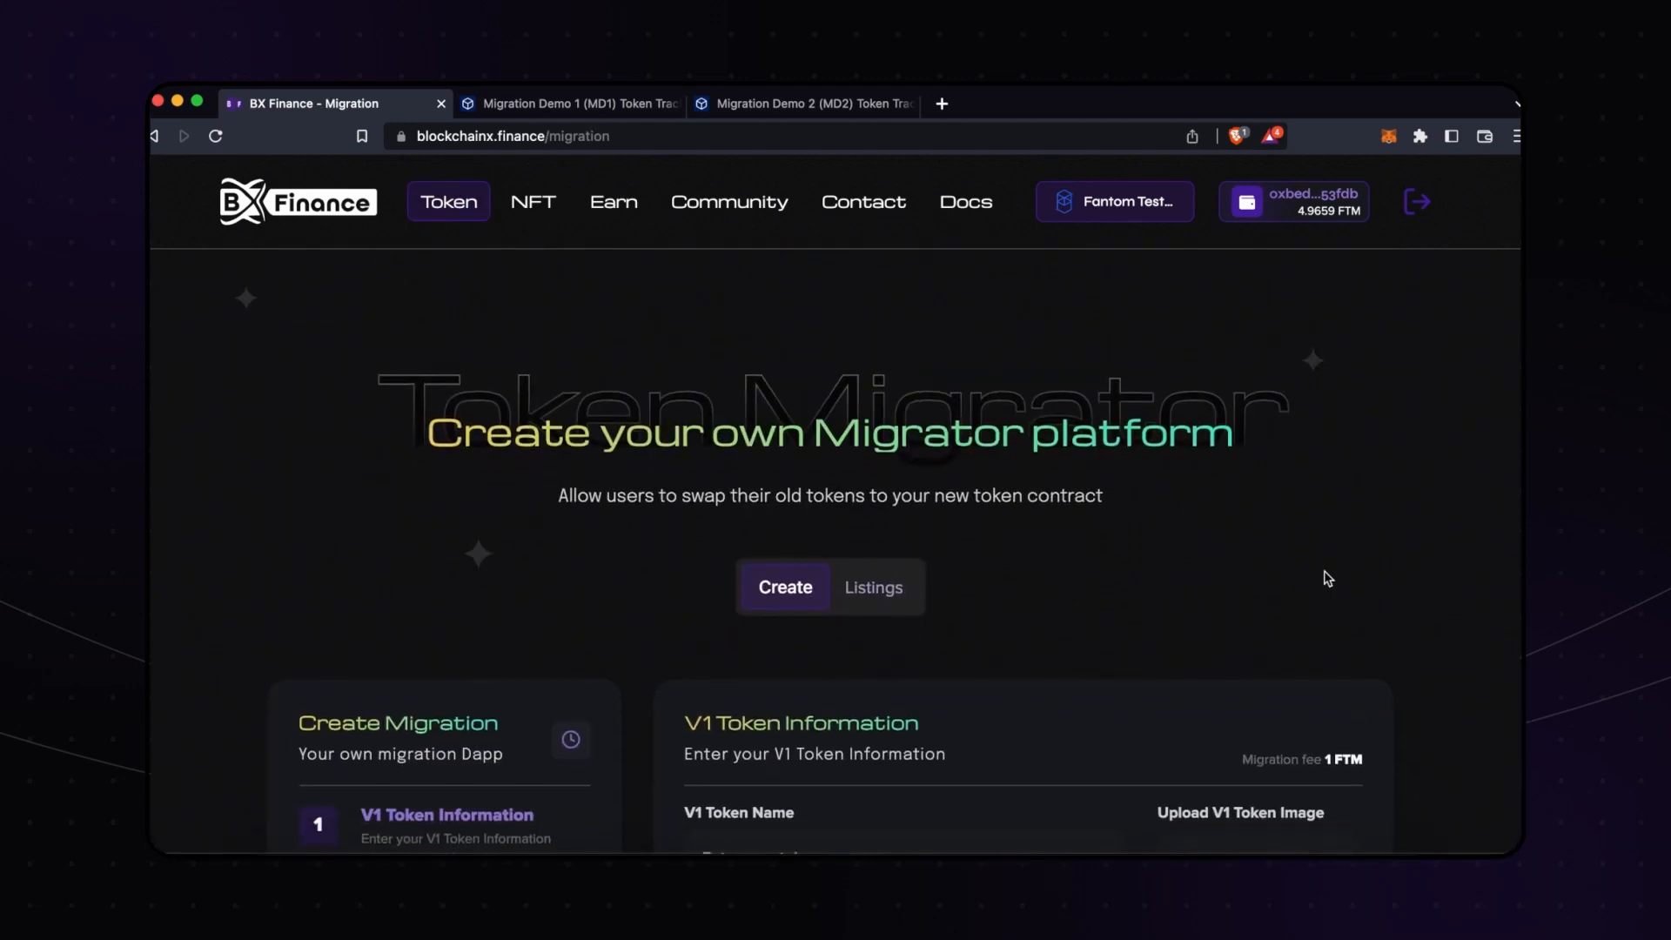
{"action": "scroll", "coordinate": [362, 607], "scroll_direction": "down", "scroll_amount": 3}
{"action": "scroll", "coordinate": [362, 603], "scroll_direction": "down", "scroll_amount": 3}
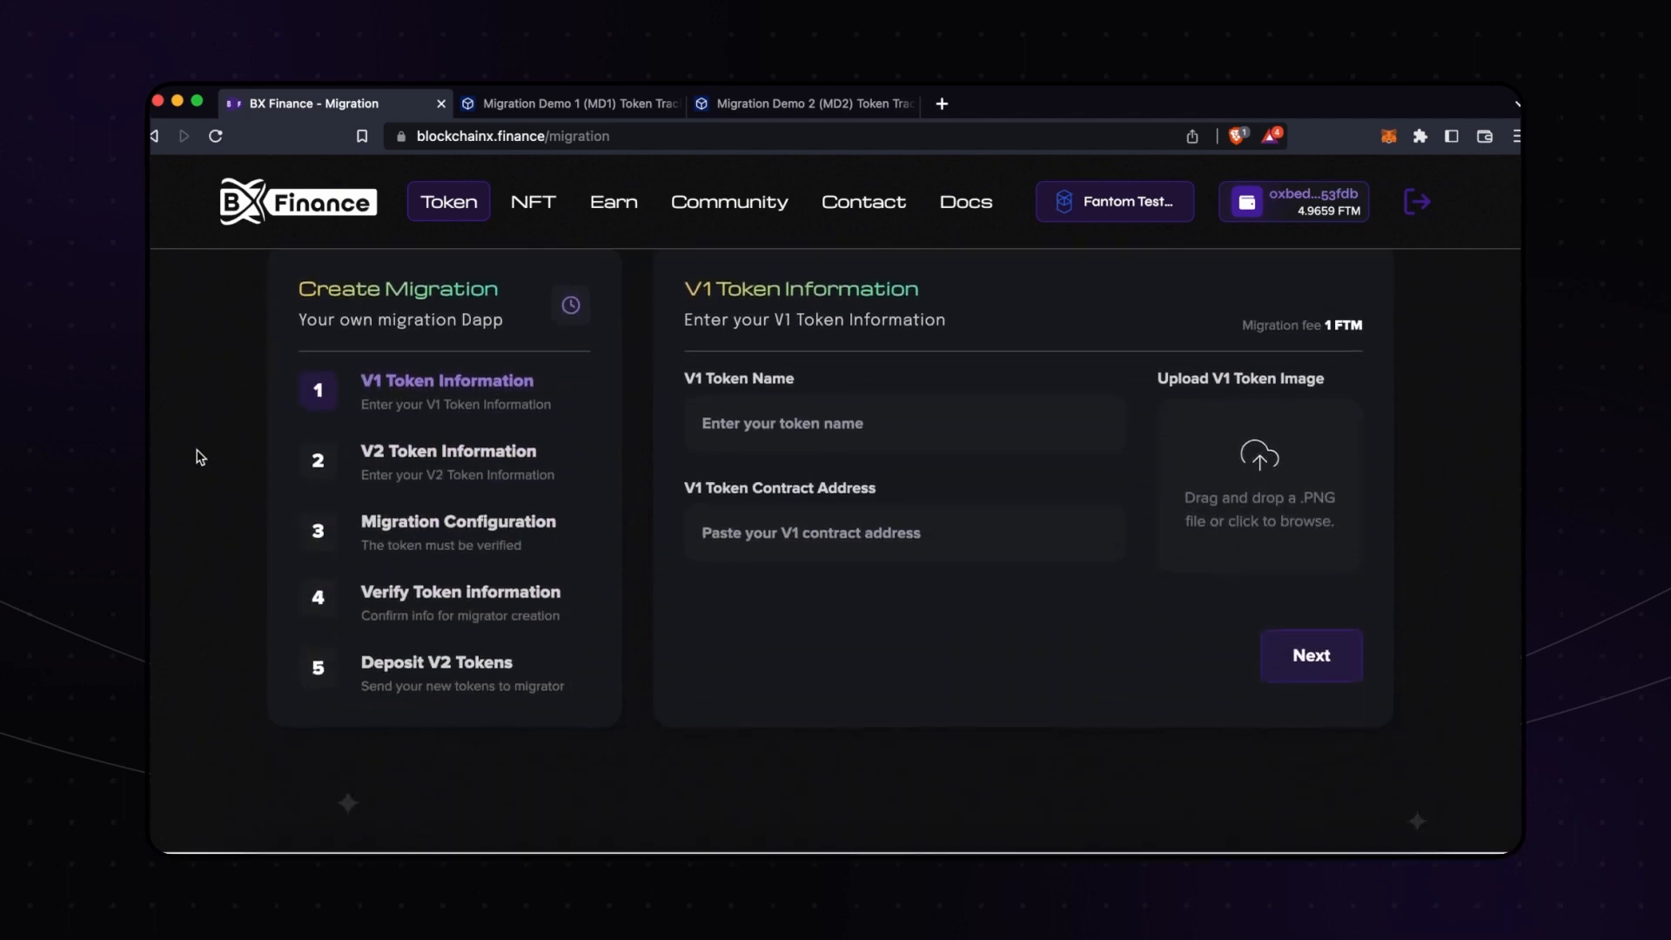
{"action": "scroll", "coordinate": [667, 608], "scroll_direction": "up", "scroll_amount": 5}
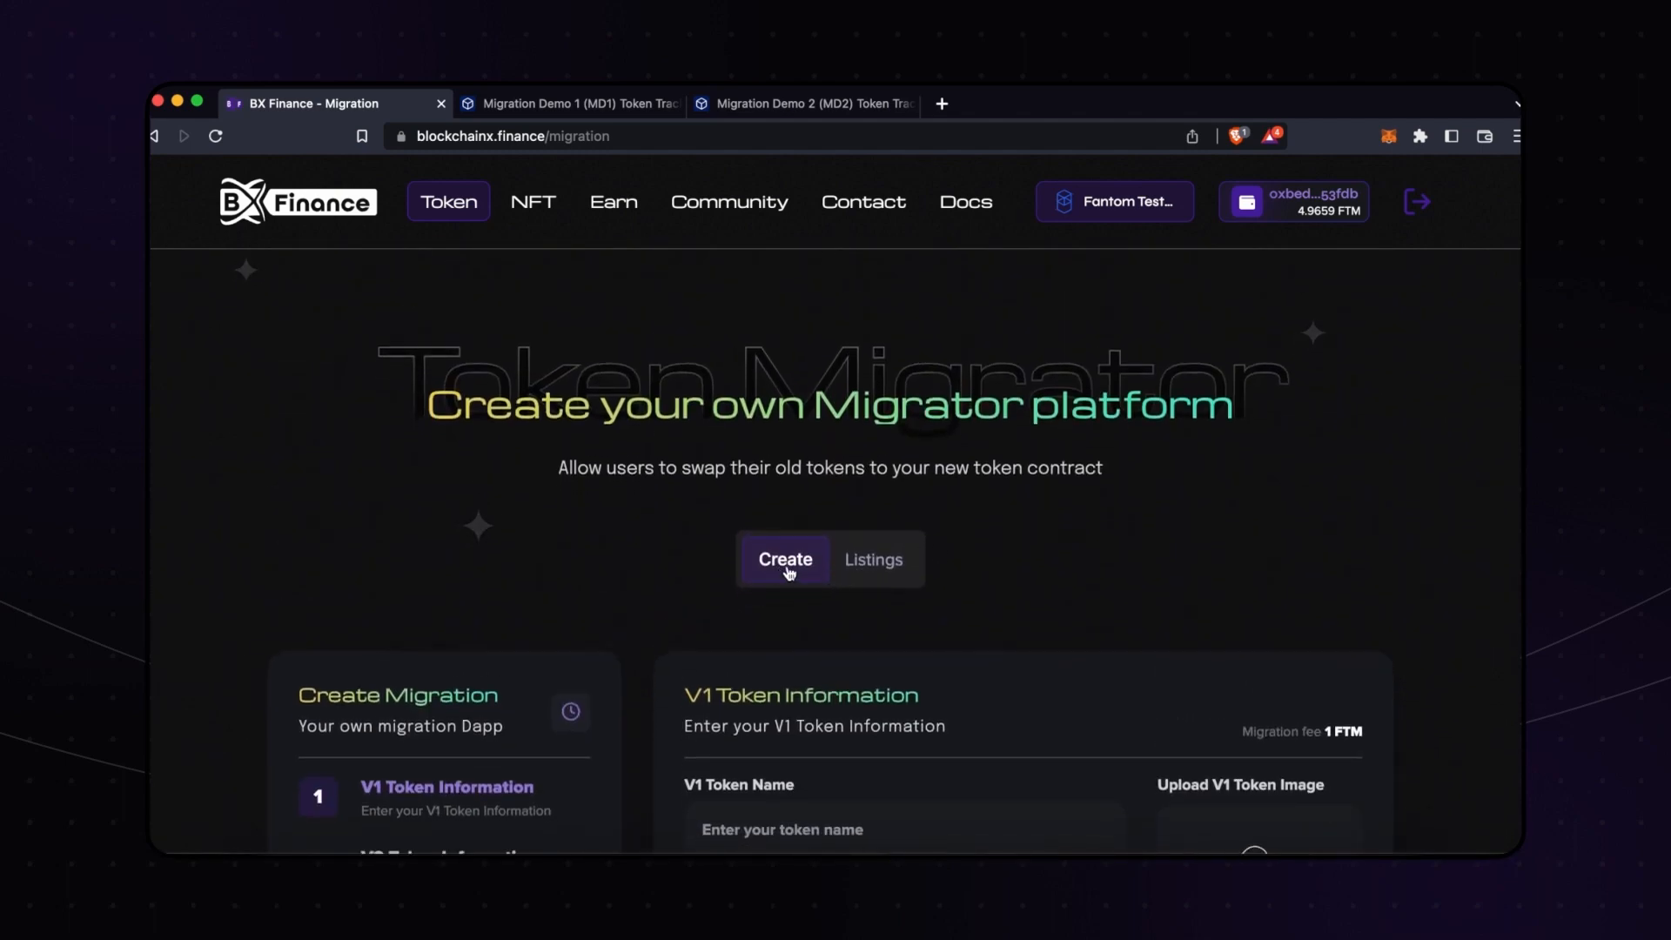
- View the existing migration listings on the Token Migrator page
{"action": "left_click", "coordinate": [905, 571]}
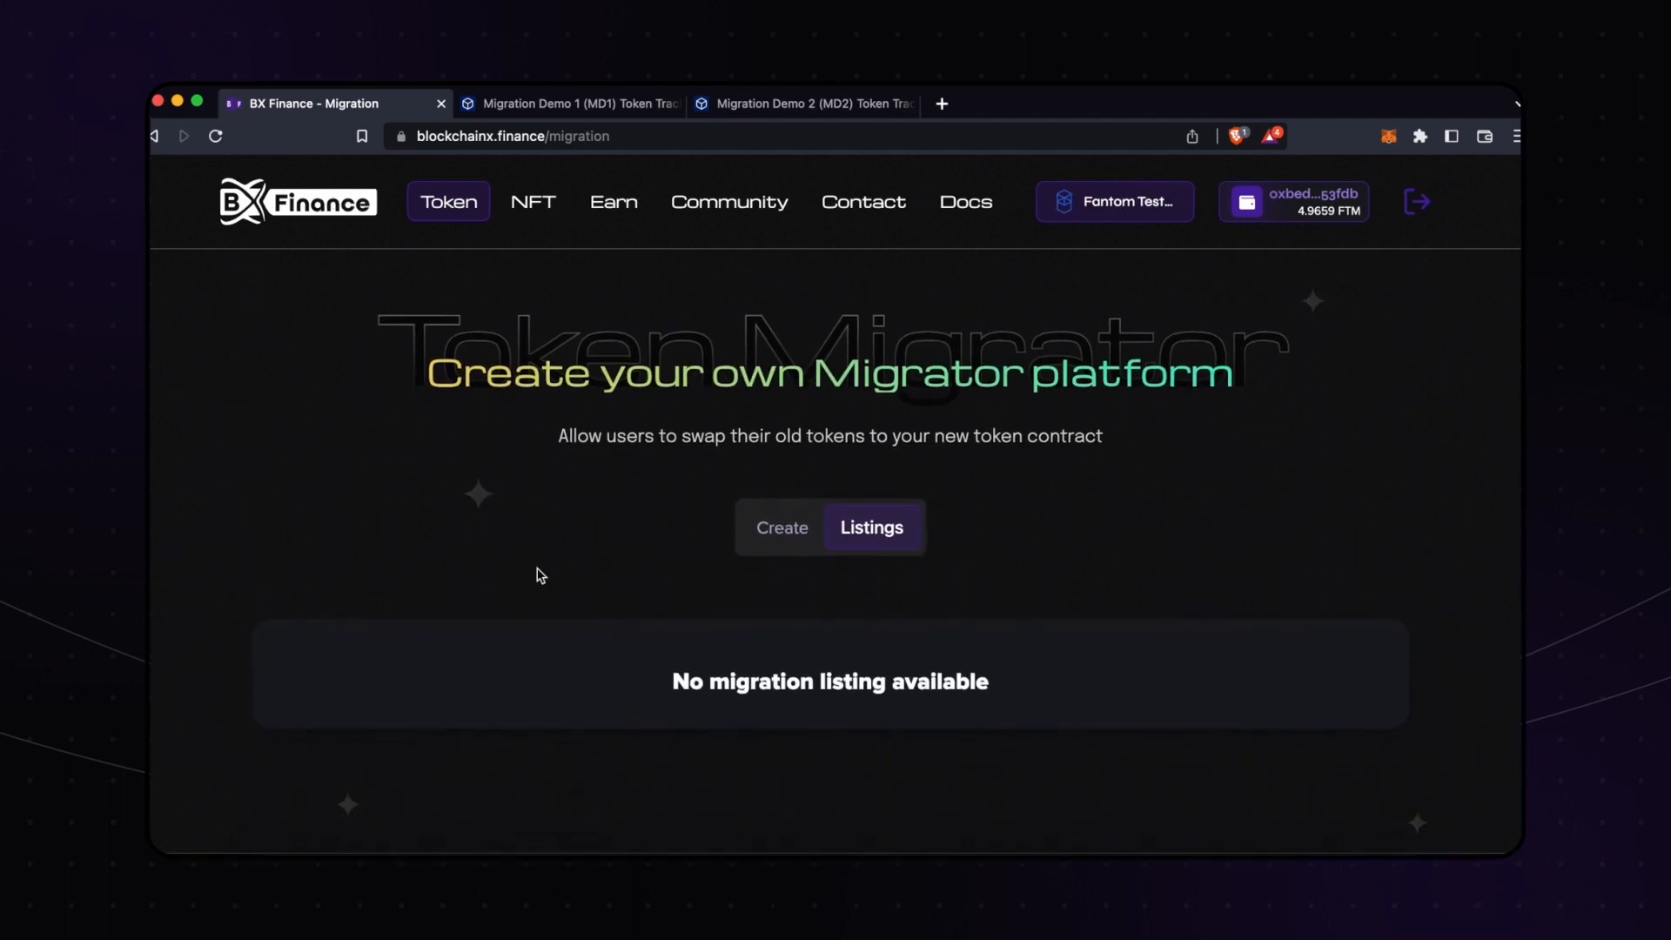
{"action": "scroll", "coordinate": [1178, 679], "scroll_direction": "down", "scroll_amount": 5}
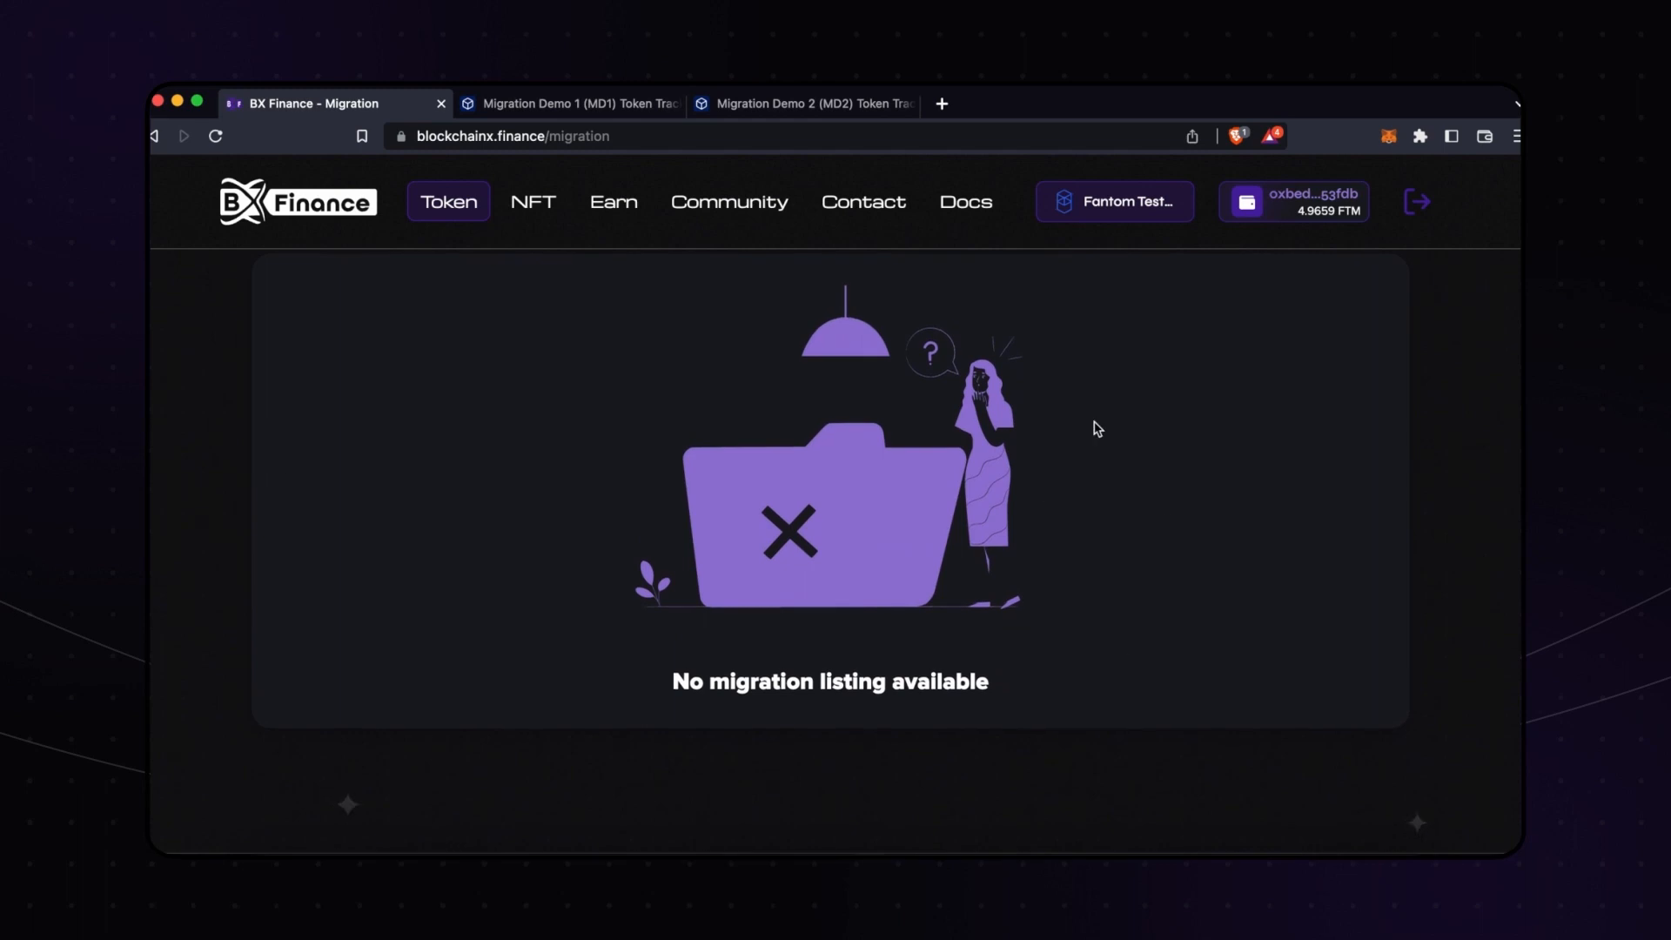
{"action": "scroll", "coordinate": [641, 436], "scroll_direction": "up", "scroll_amount": 2}
{"action": "scroll", "coordinate": [1000, 457], "scroll_direction": "up", "scroll_amount": 3}
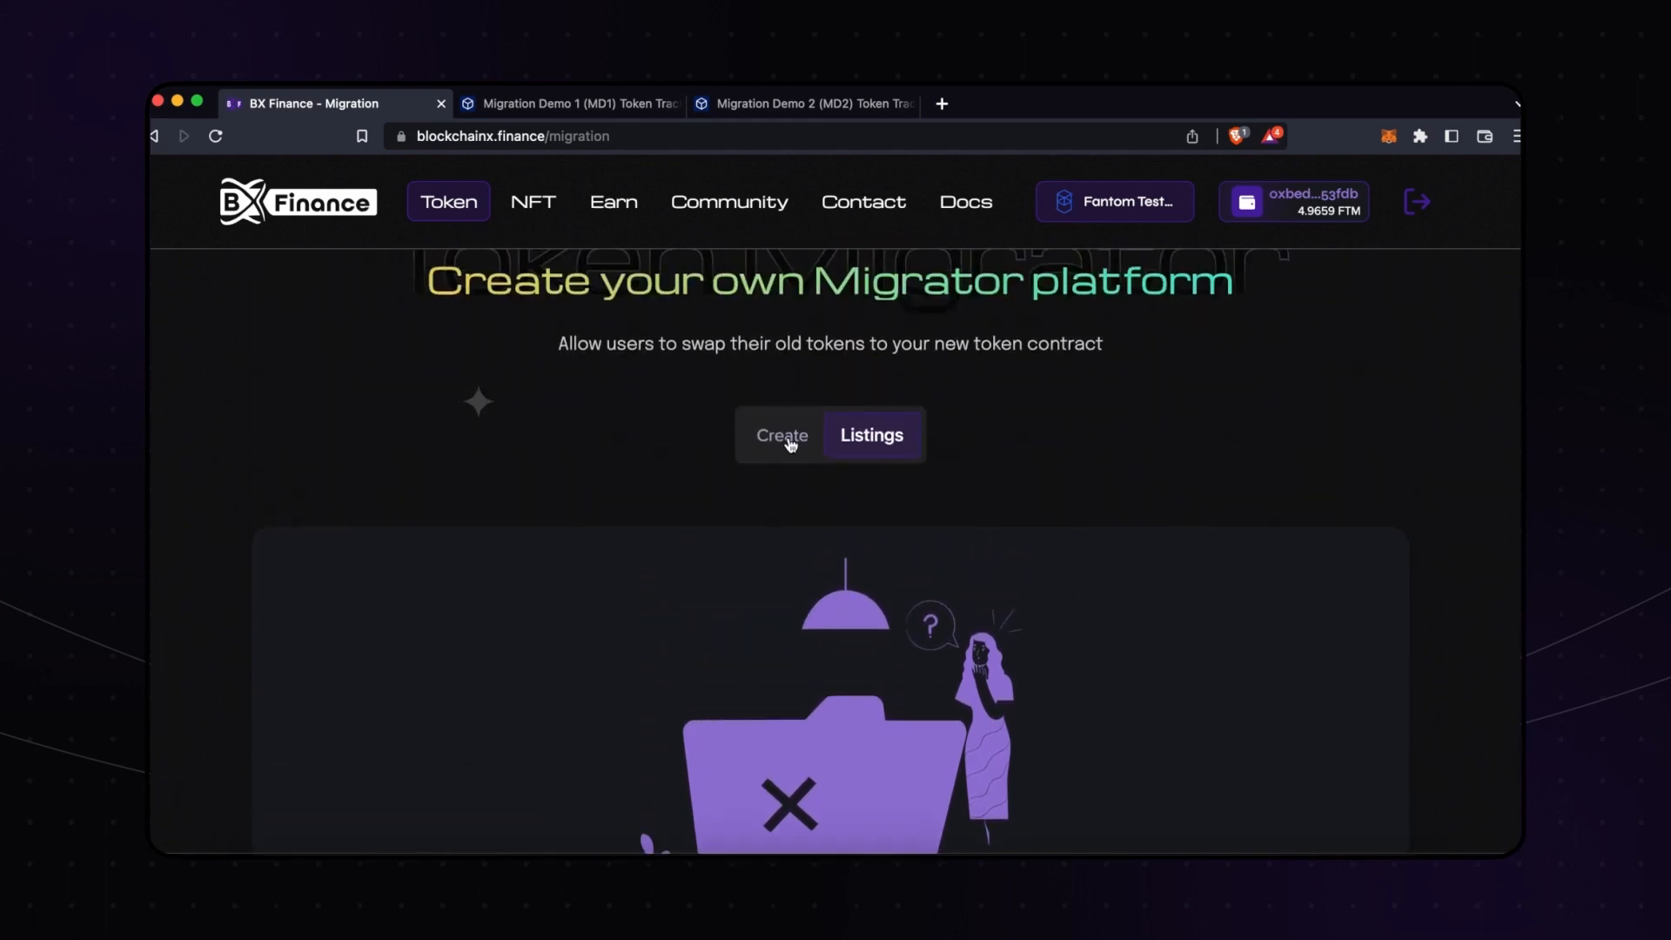
- Return to the migration creation form and review its steps and the V1 token fields
{"action": "left_click", "coordinate": [760, 437]}
{"action": "scroll", "coordinate": [769, 493], "scroll_direction": "down", "scroll_amount": 2}
{"action": "scroll", "coordinate": [731, 483], "scroll_direction": "down", "scroll_amount": 2}
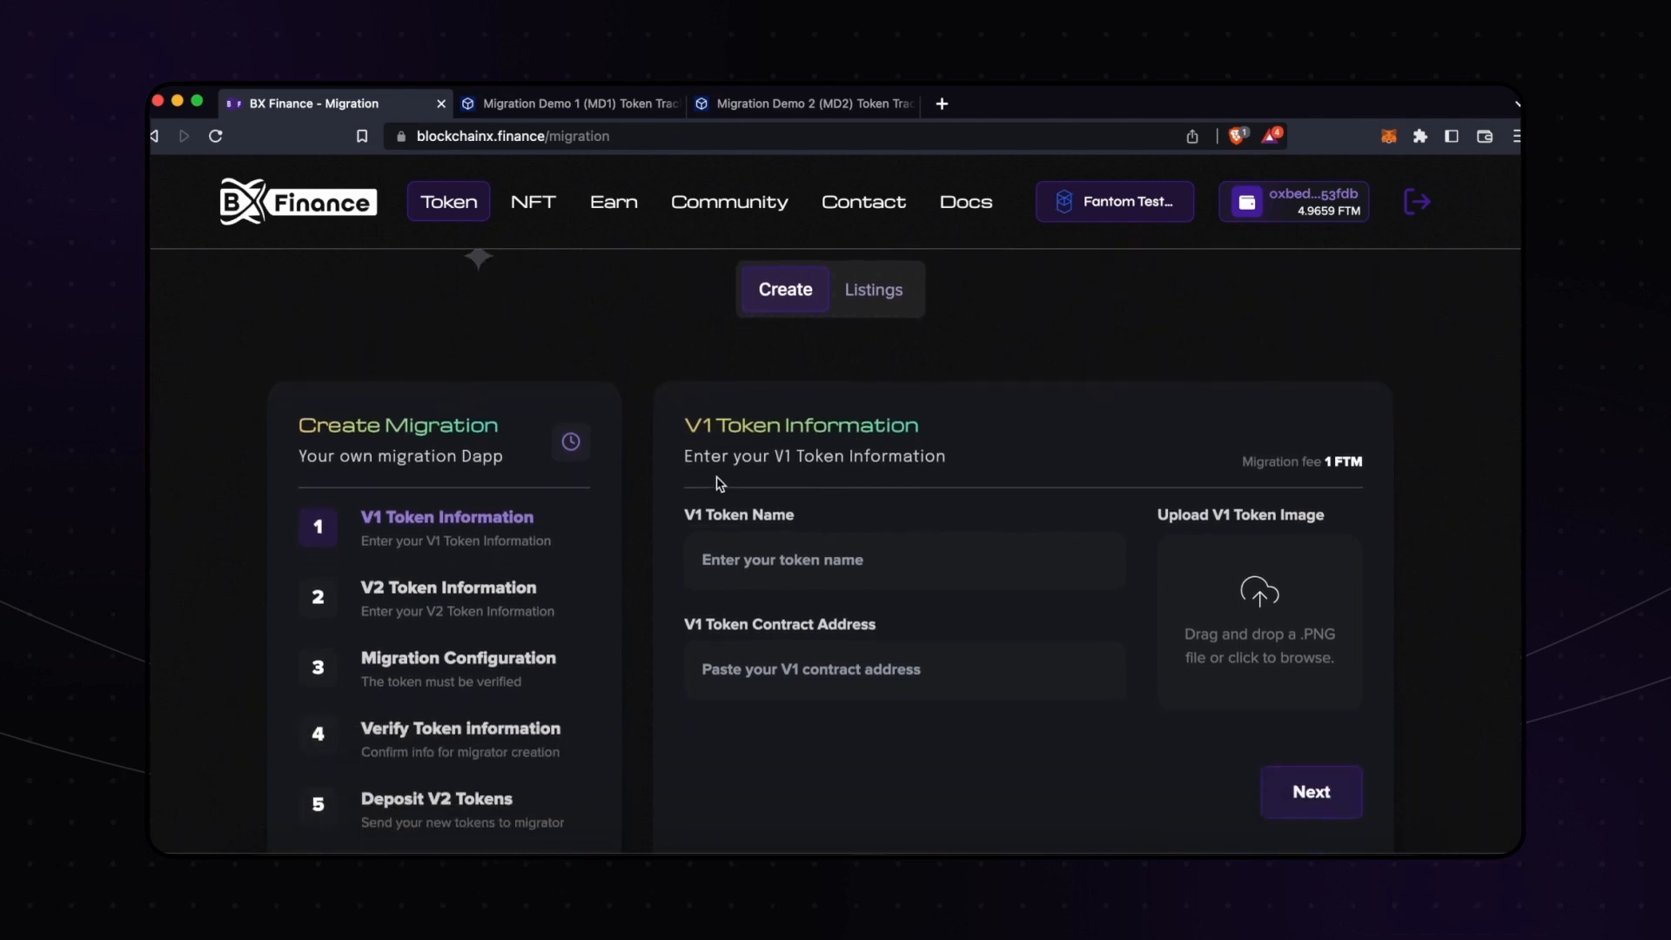
{"action": "scroll", "coordinate": [644, 461], "scroll_direction": "up", "scroll_amount": 1}
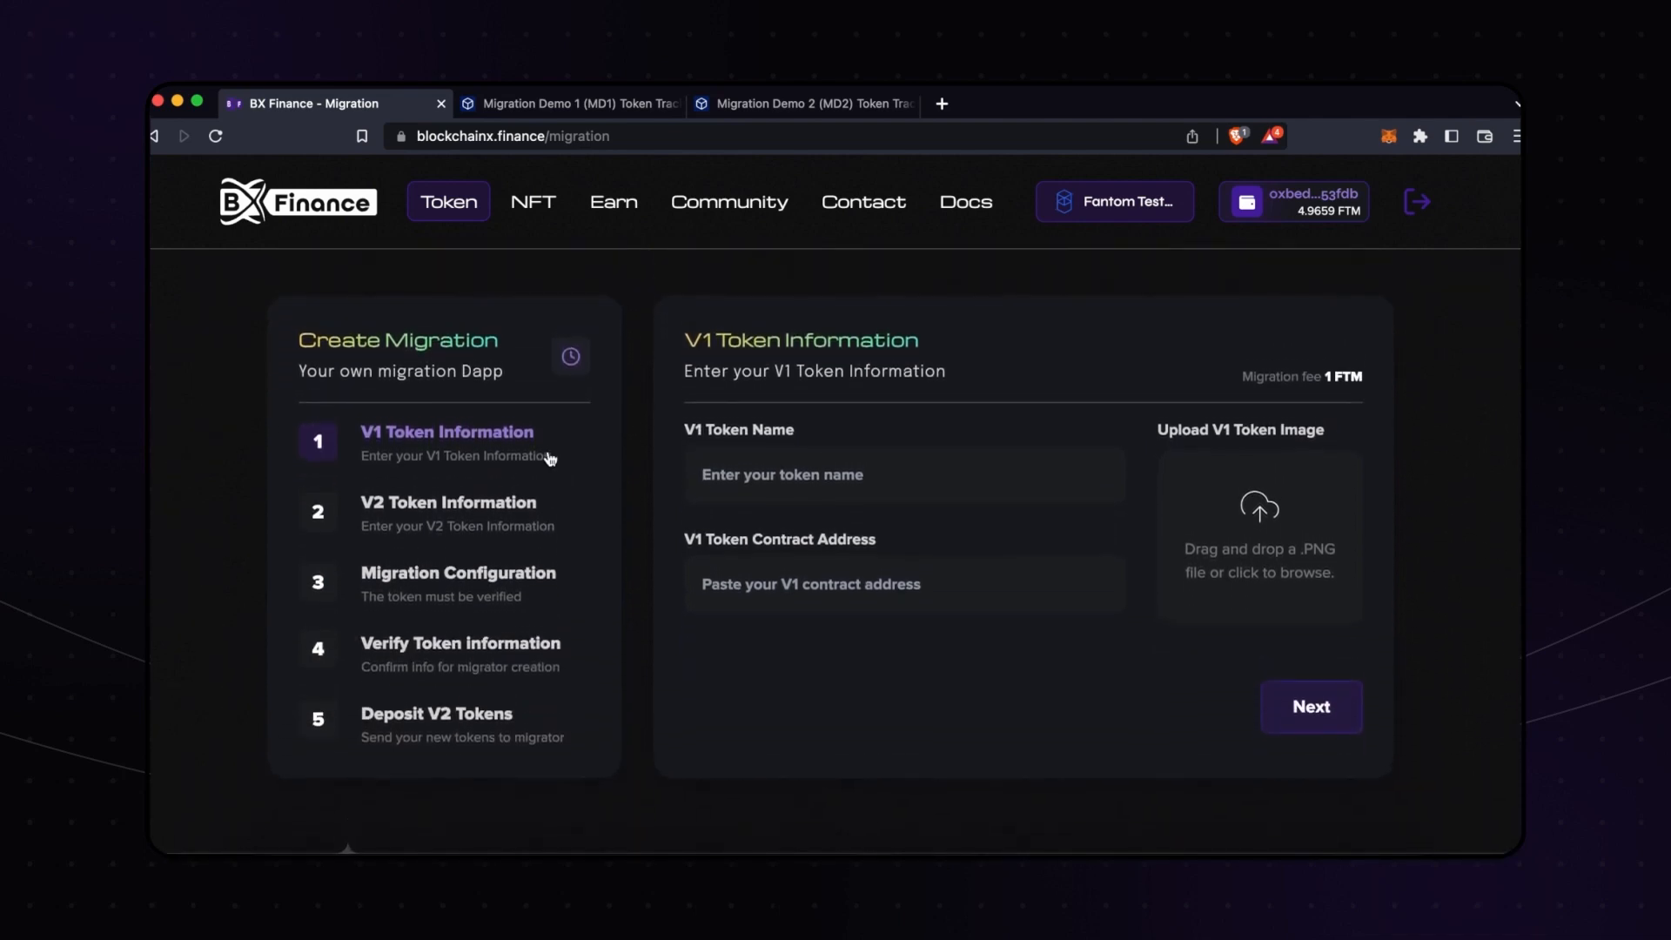
{"action": "scroll", "coordinate": [289, 375], "scroll_direction": "down", "scroll_amount": 1}
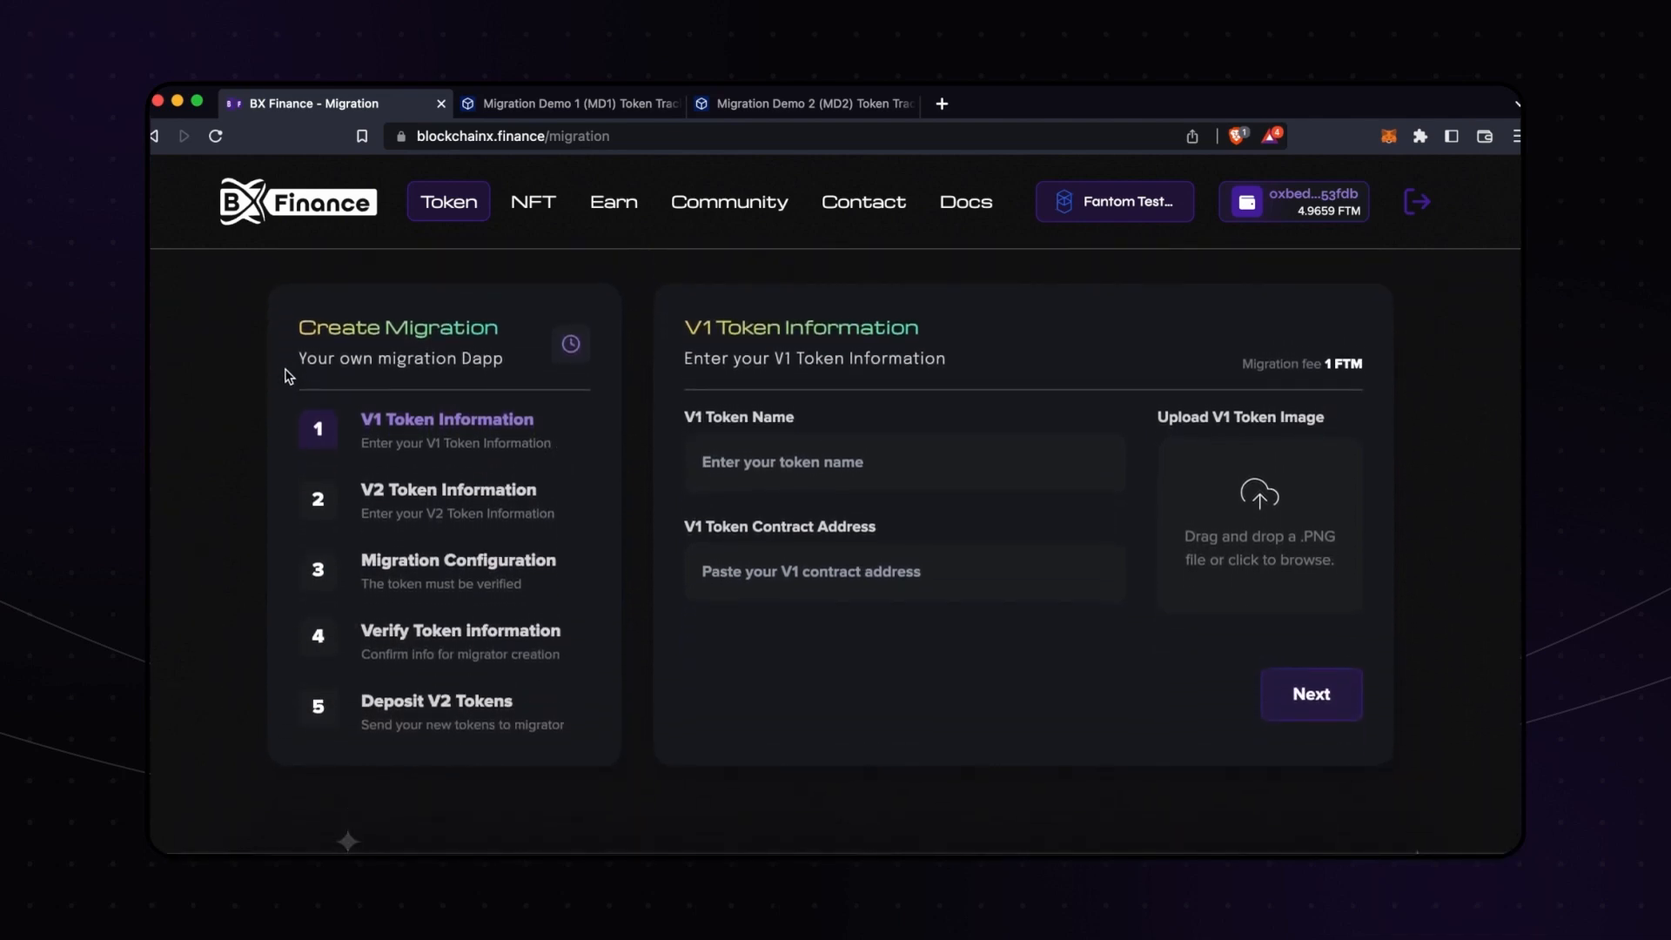
{"action": "scroll", "coordinate": [395, 390], "scroll_direction": "up", "scroll_amount": 1}
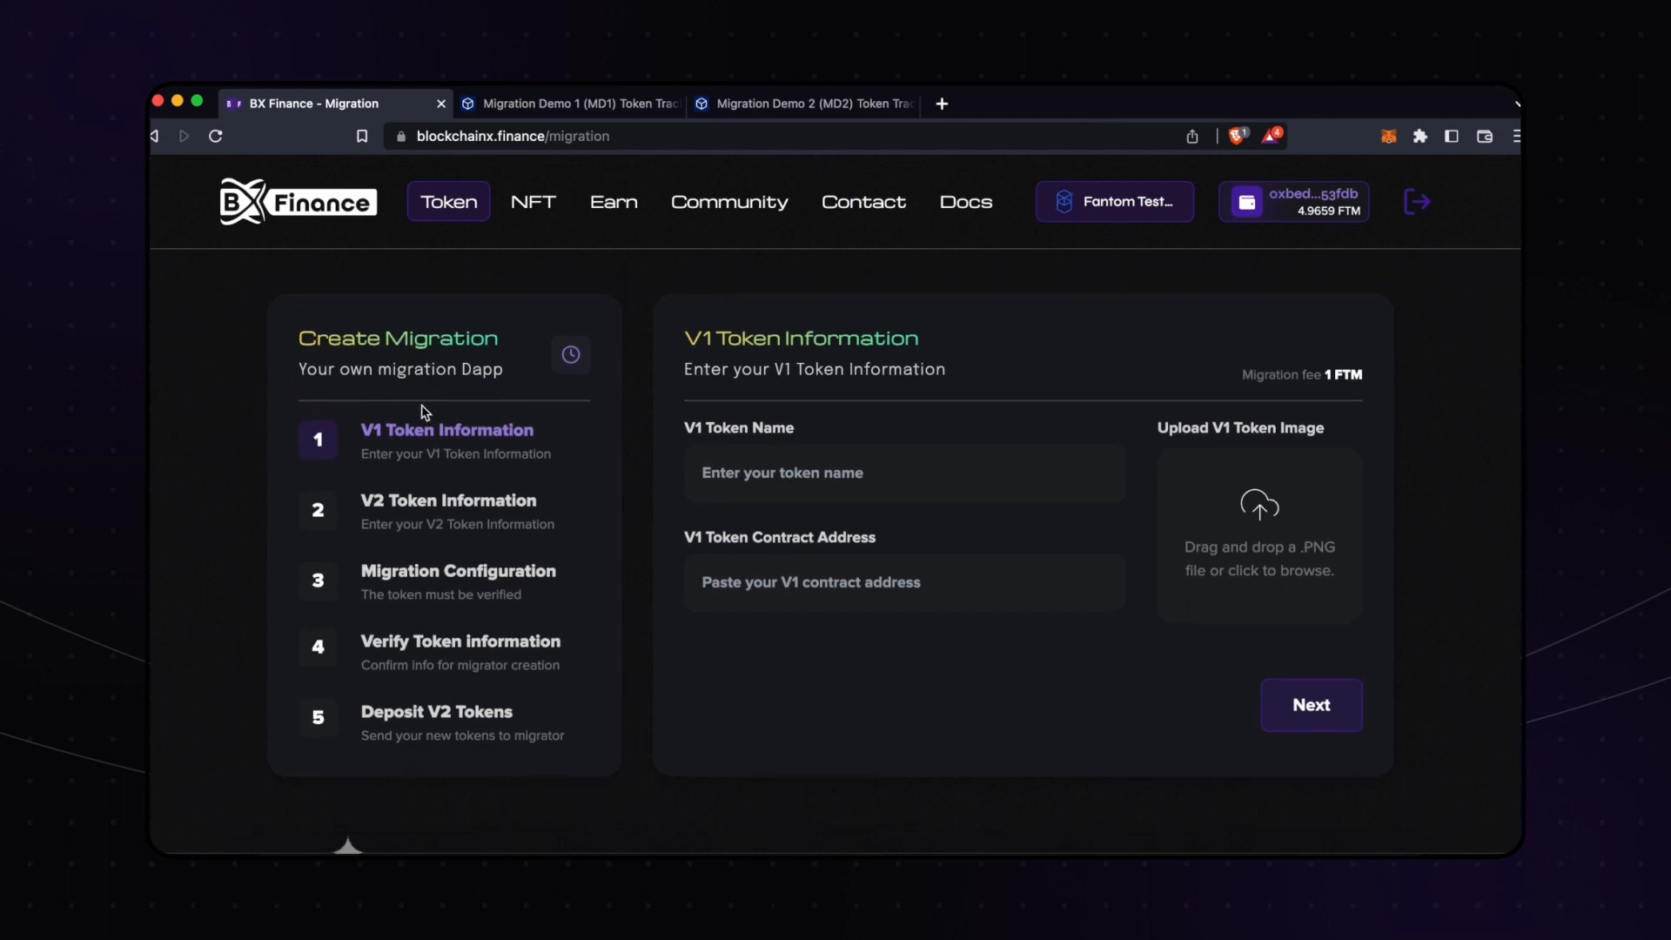
- Compare the FTMScan token pages of Migration Demo 1 (MD1) and Migration Demo 2 (MD2)
{"action": "left_click", "coordinate": [574, 103]}
{"action": "left_click", "coordinate": [808, 105]}
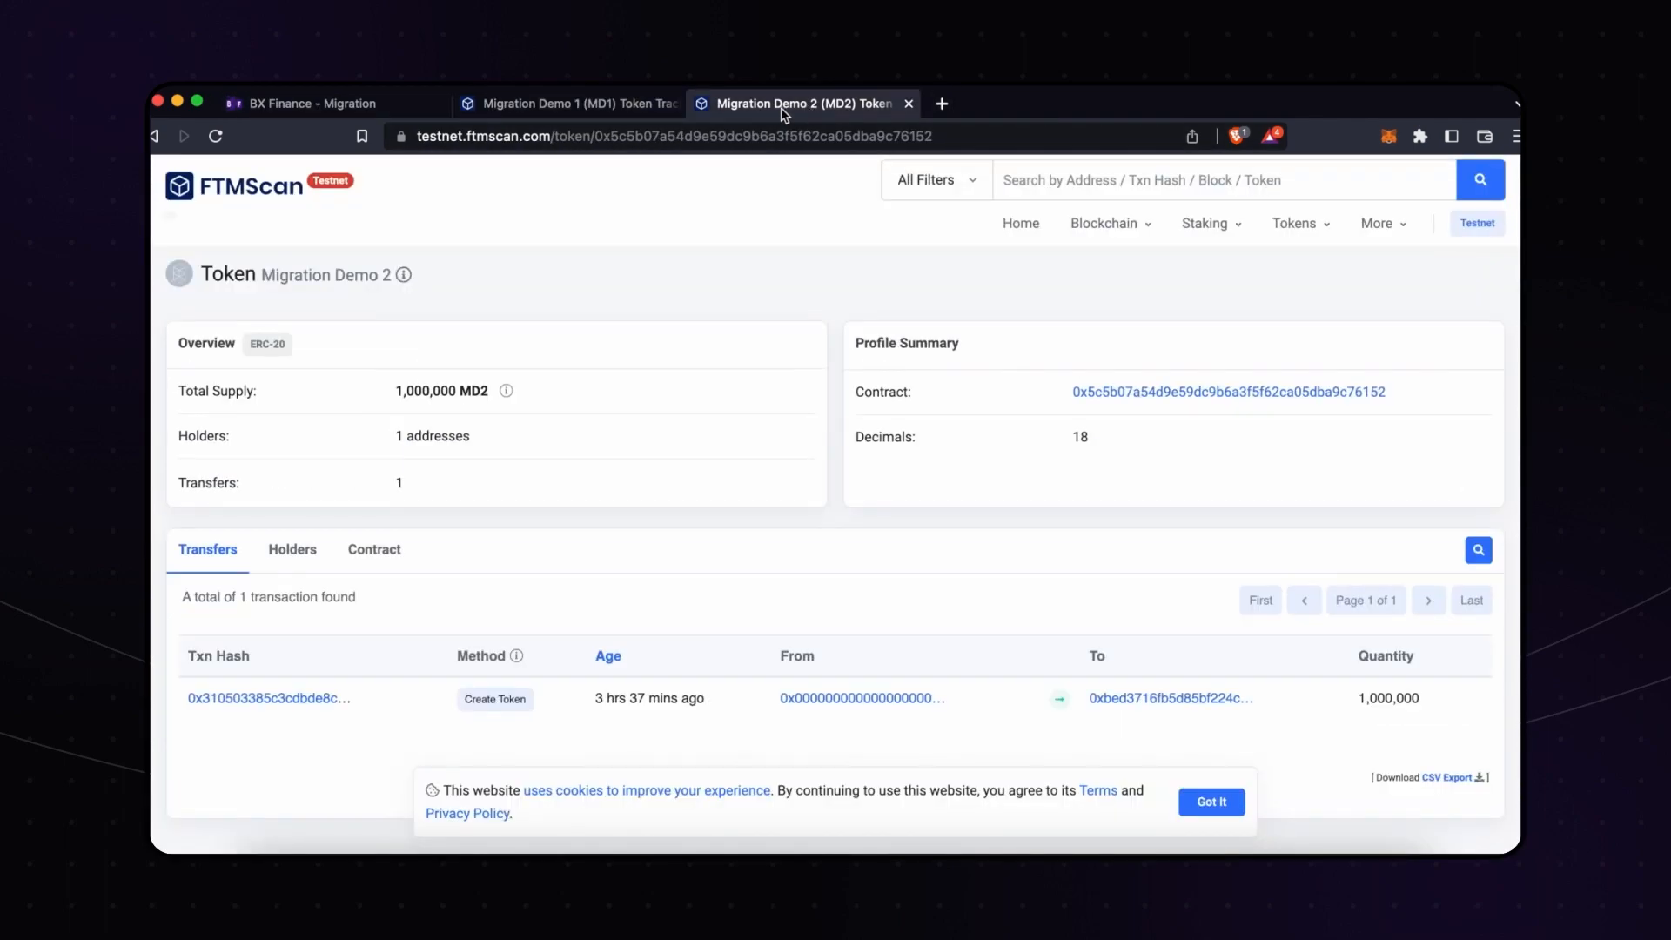
{"action": "left_click", "coordinate": [541, 106]}
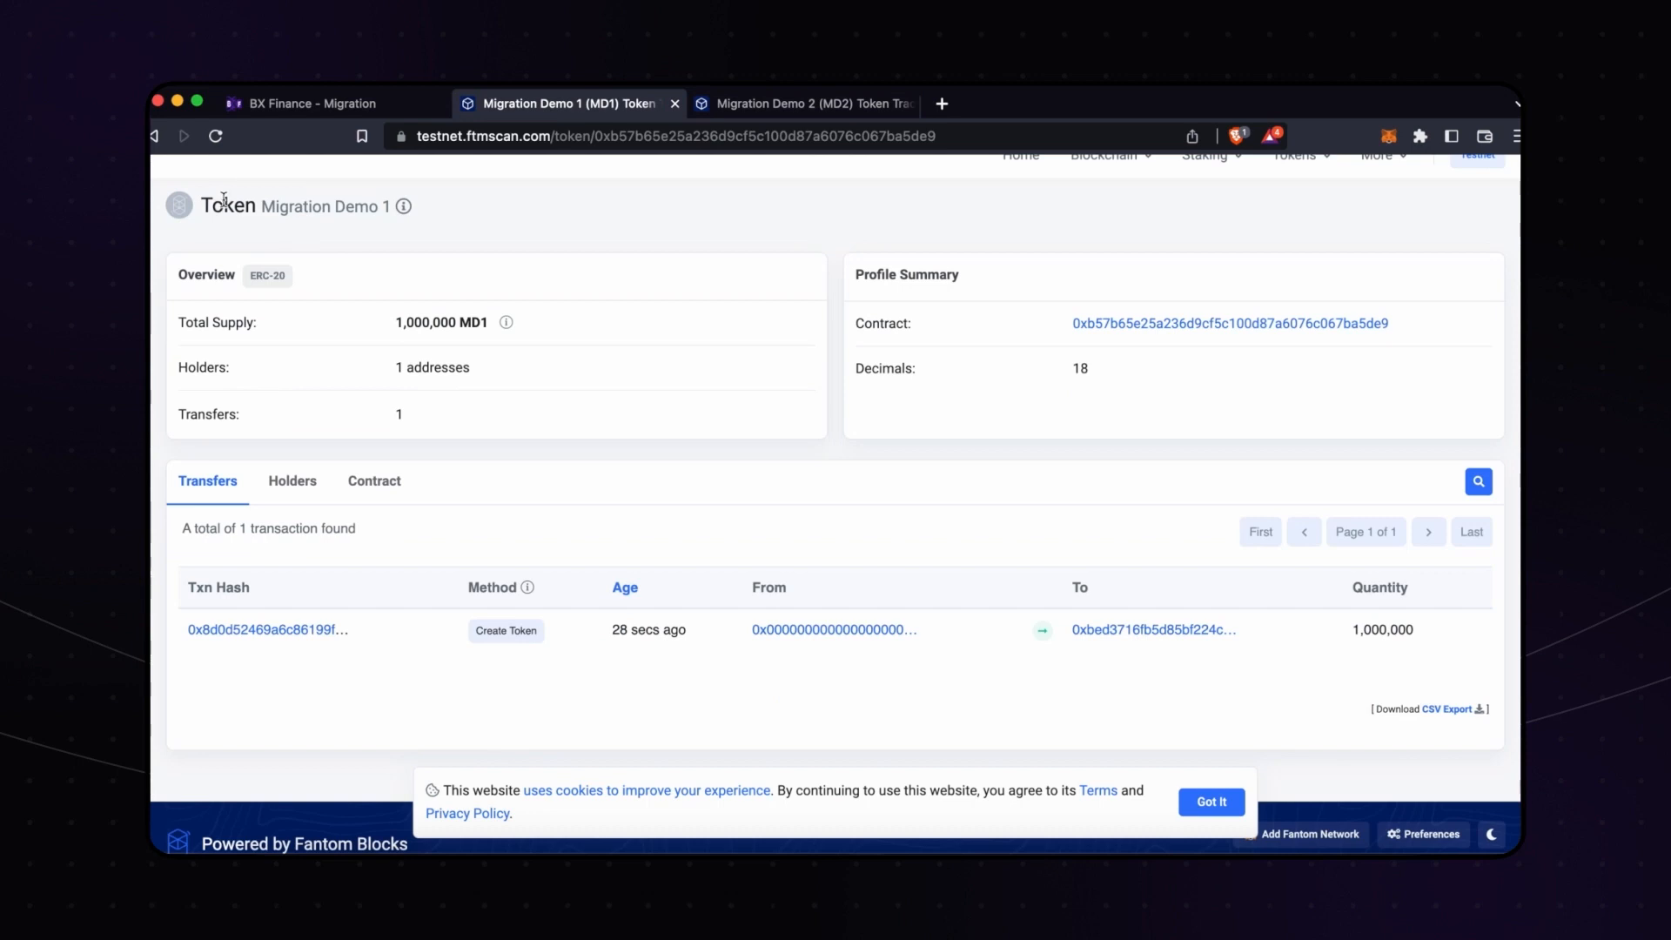
{"action": "key", "text": "ctrl+Tab"}
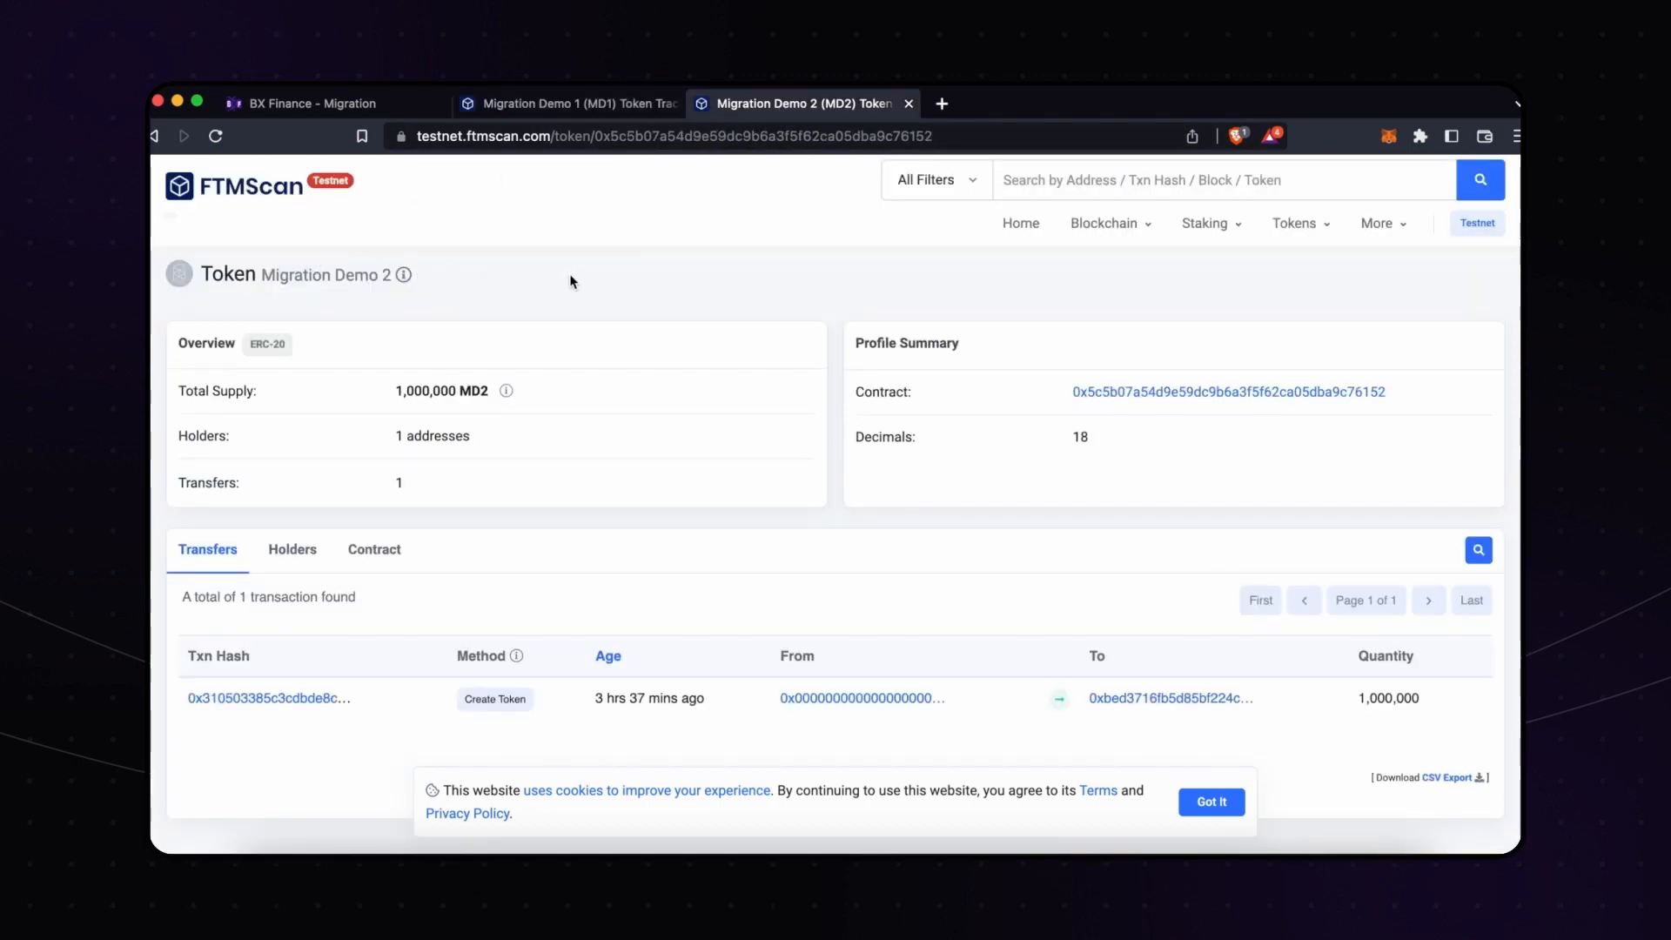
{"action": "left_click", "coordinate": [570, 106]}
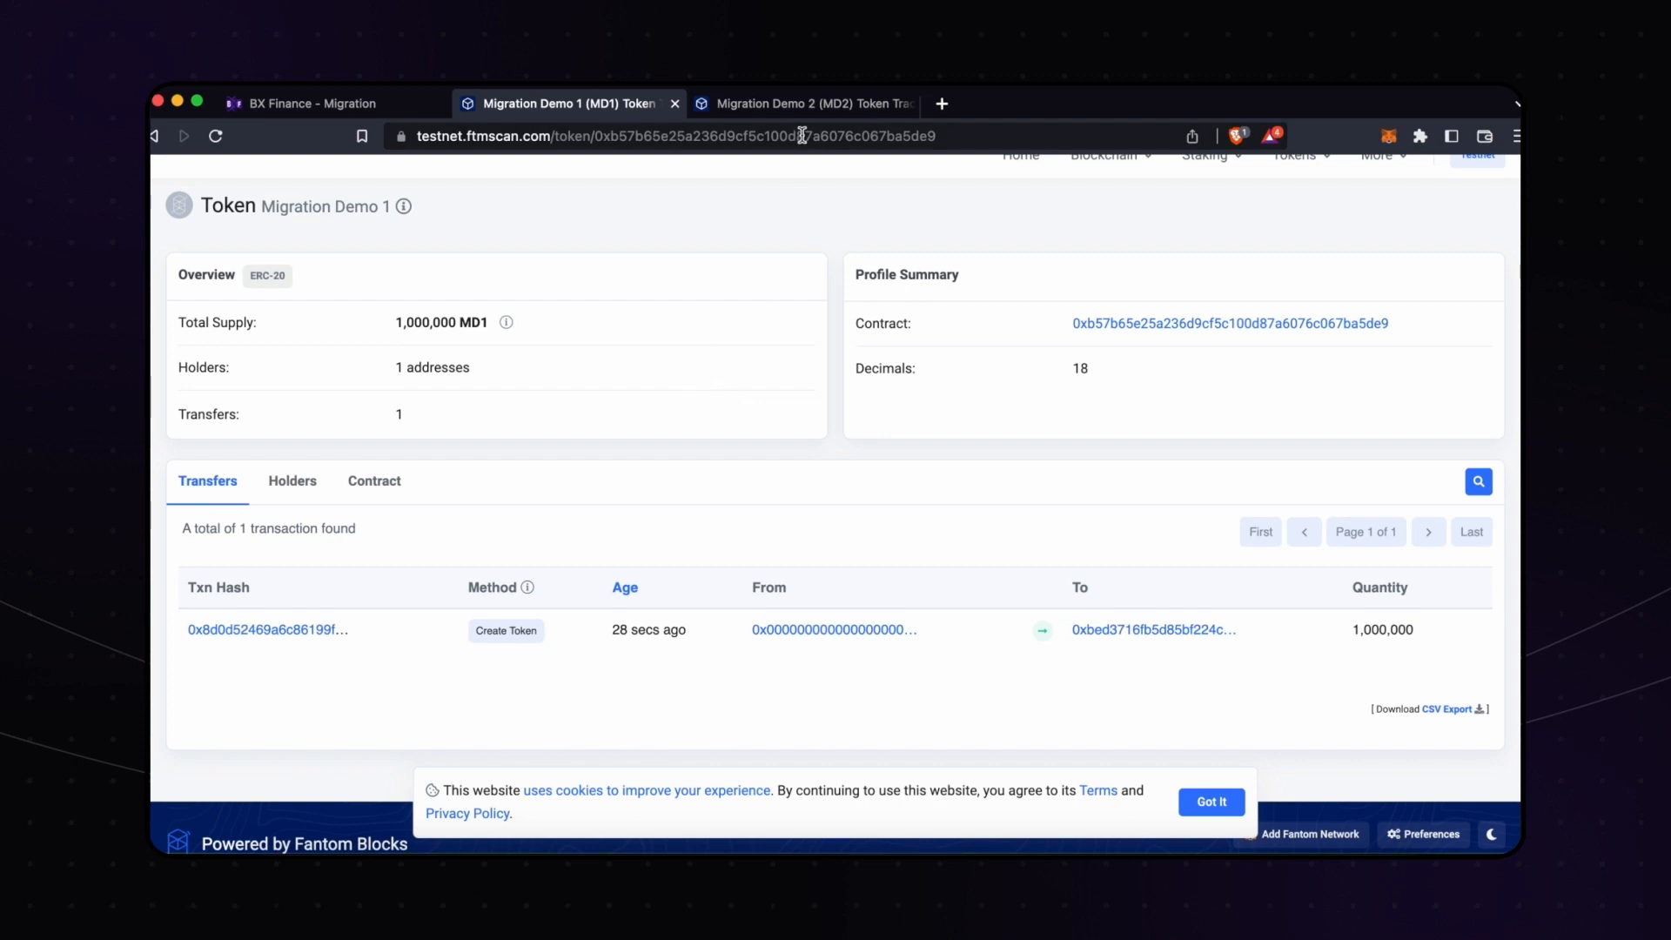
{"action": "left_click", "coordinate": [798, 106]}
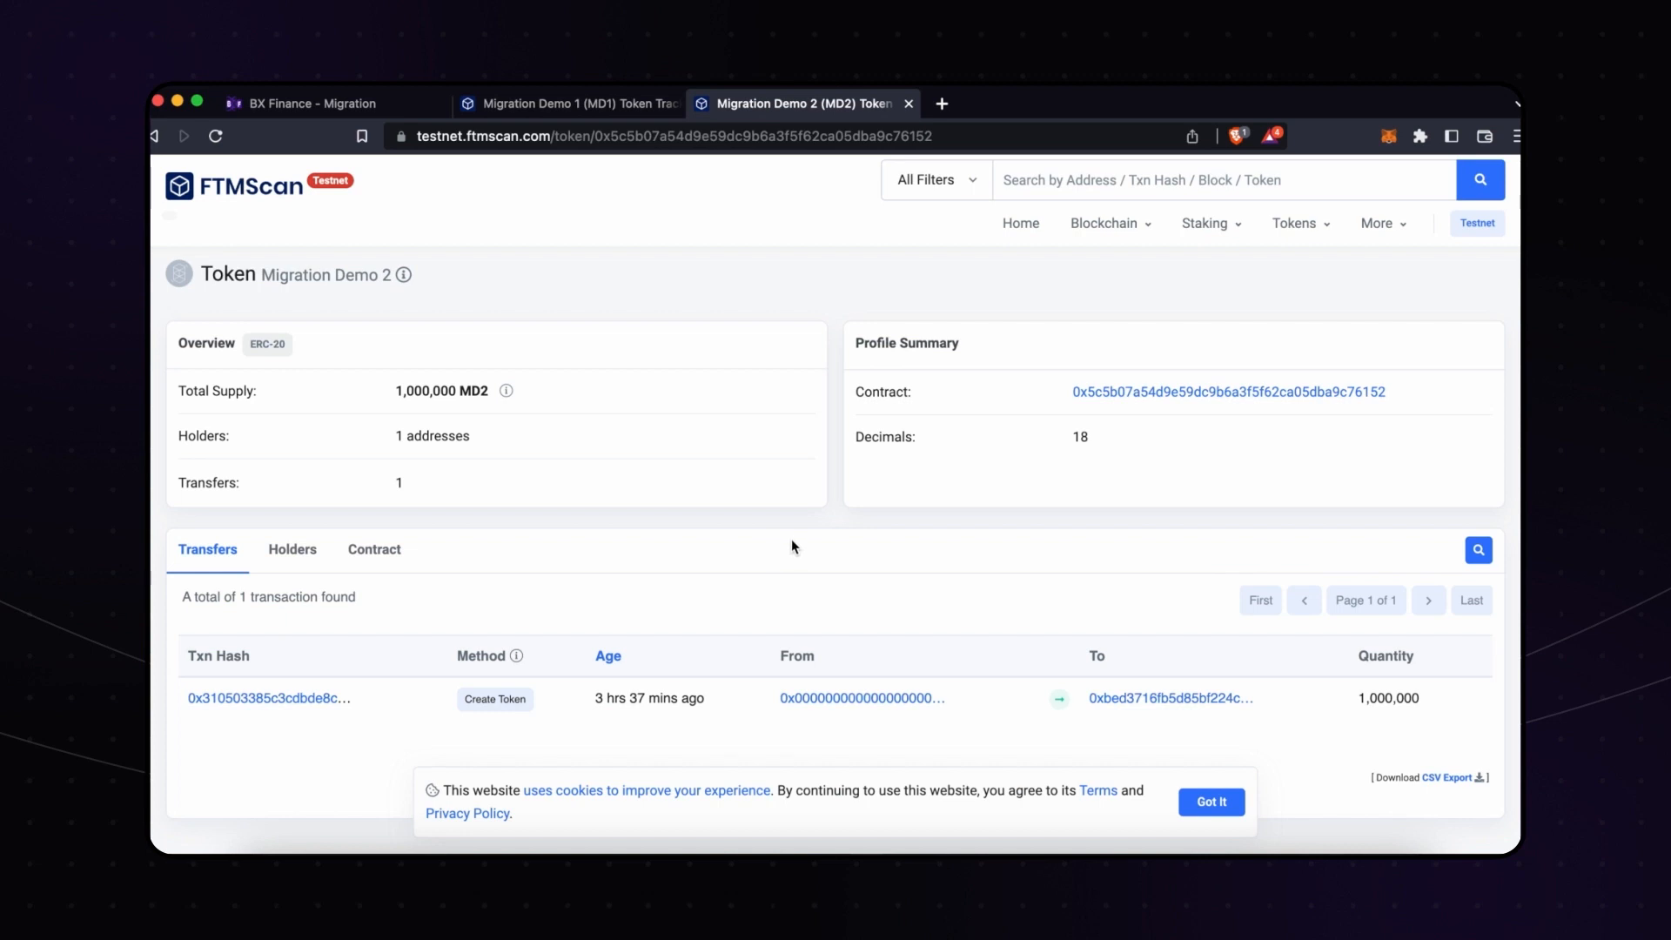
- Copy the contract address of the Migration Demo 1 (MD1) token from its FTMScan page
{"action": "left_click", "coordinate": [344, 104]}
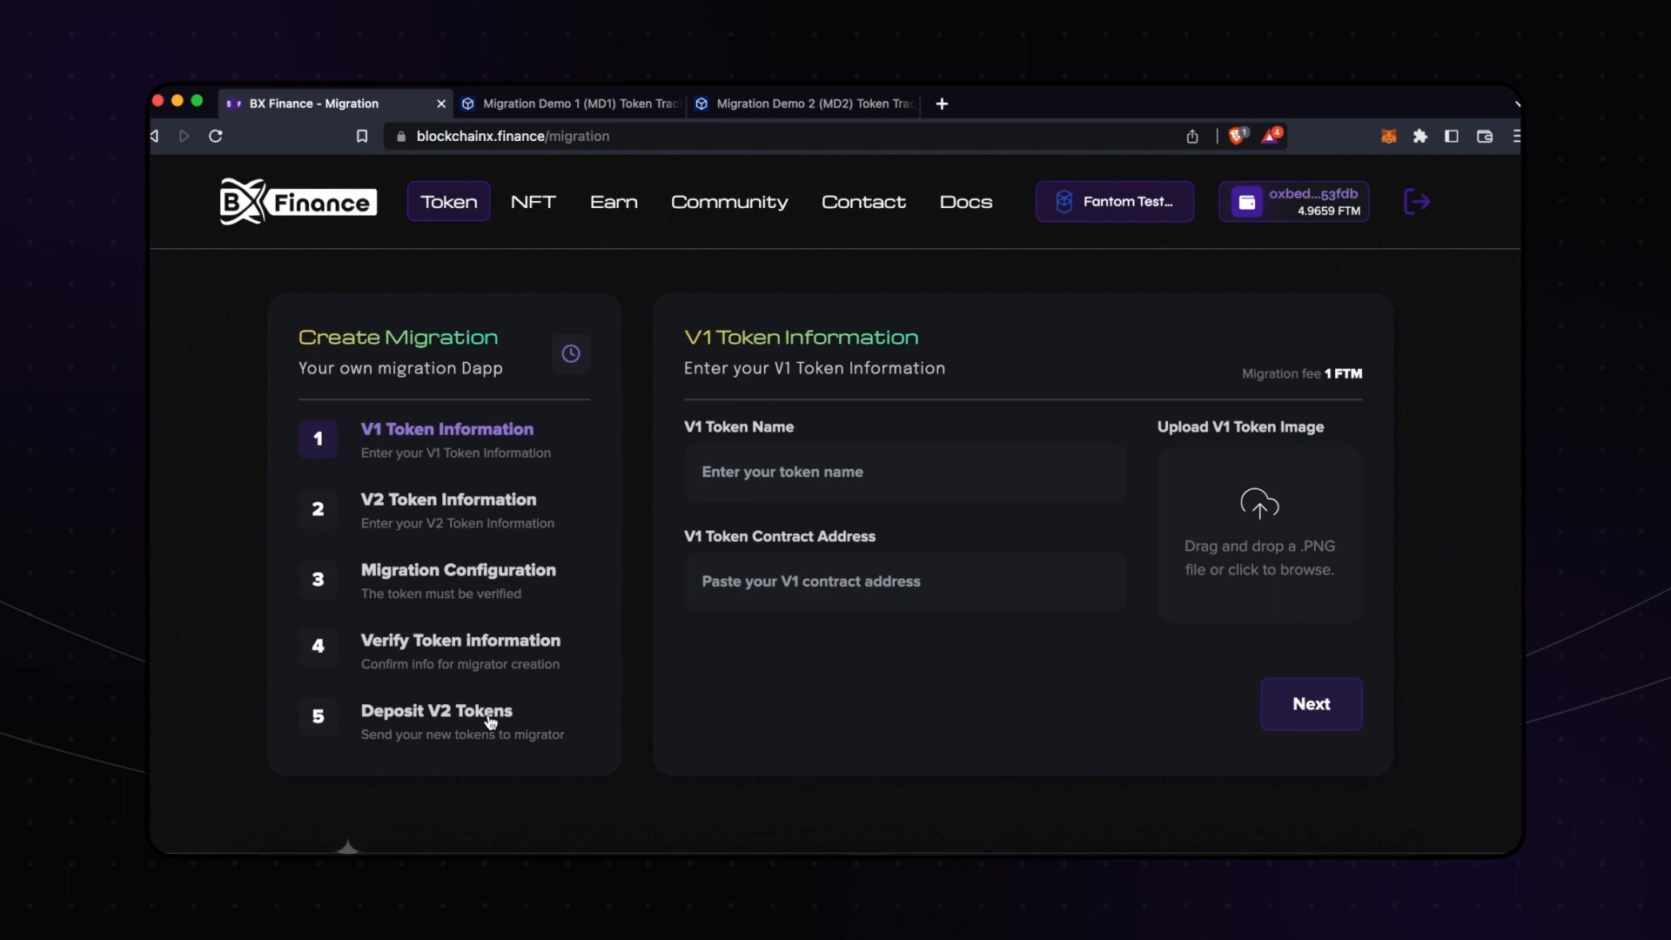
{"action": "left_click", "coordinate": [534, 112]}
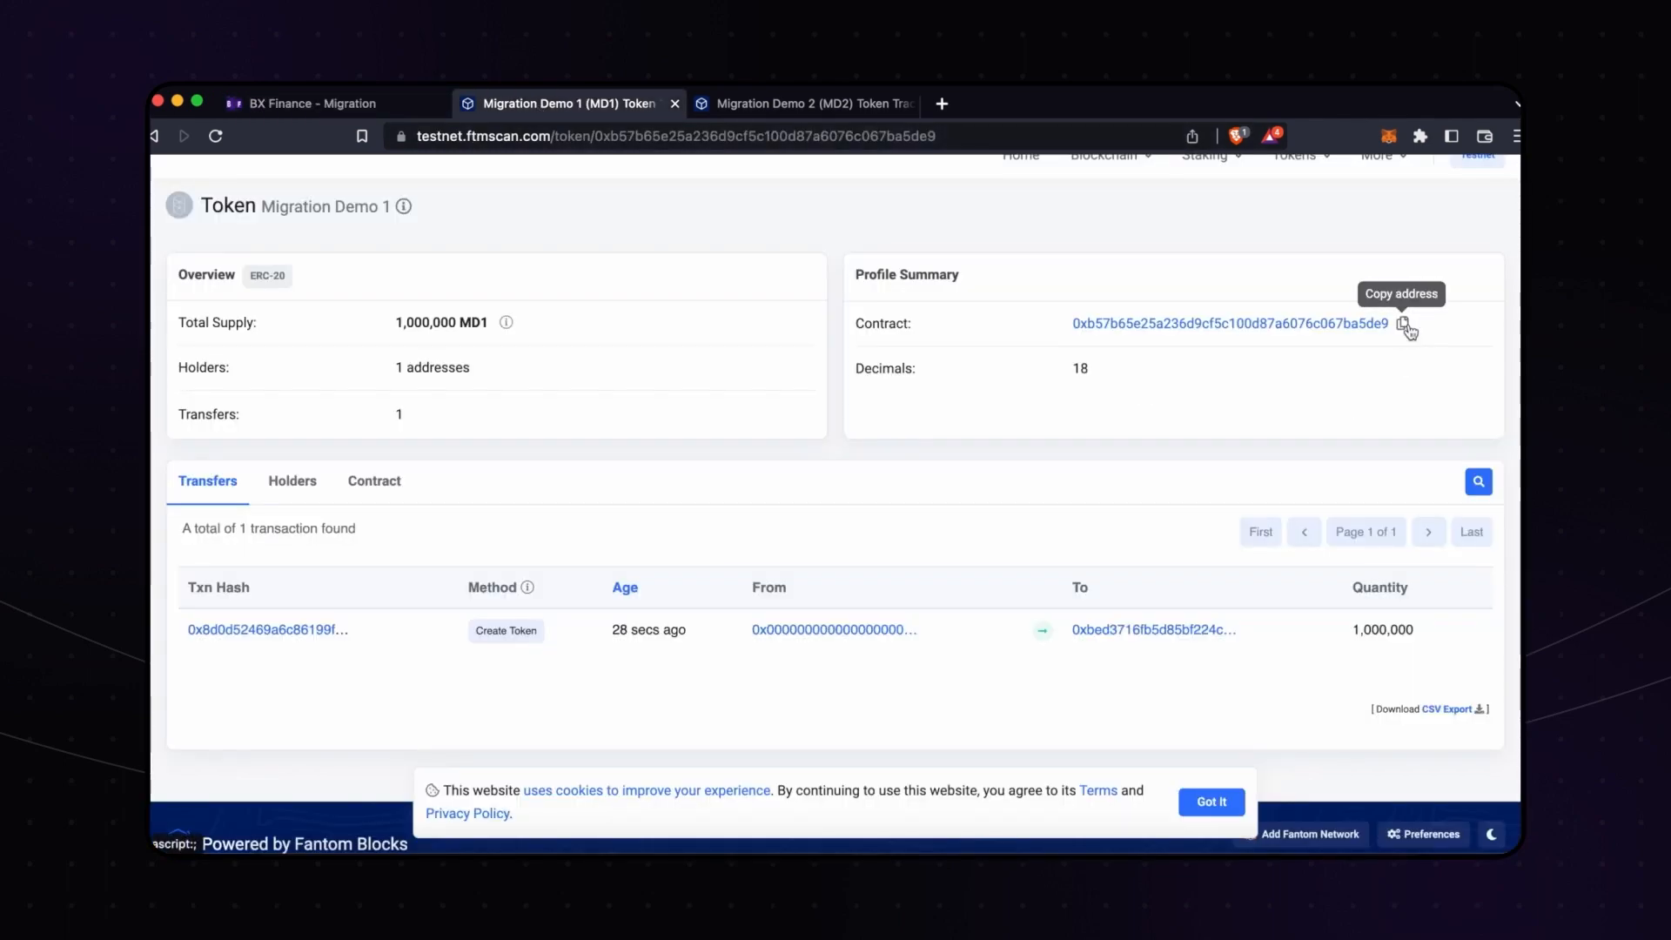
{"action": "left_click", "coordinate": [1401, 330]}
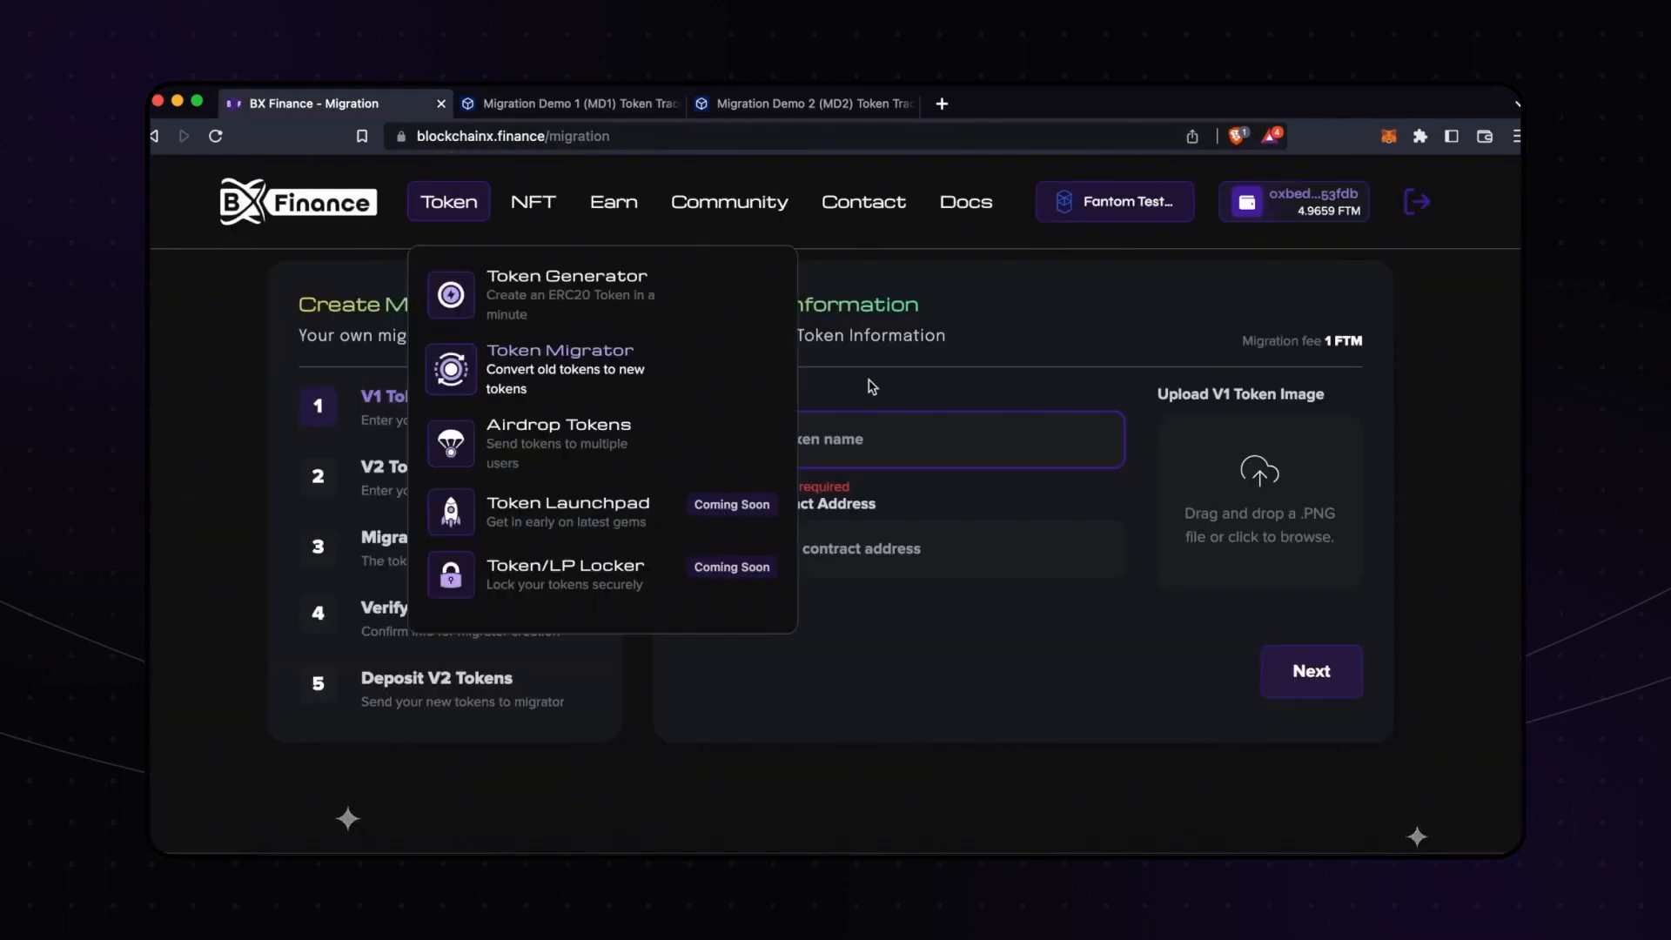
- In the BX Finance migration form, set the V1 token name to Migration 1 and paste the copied MD1 address as its contract address
{"action": "left_click", "coordinate": [396, 106]}
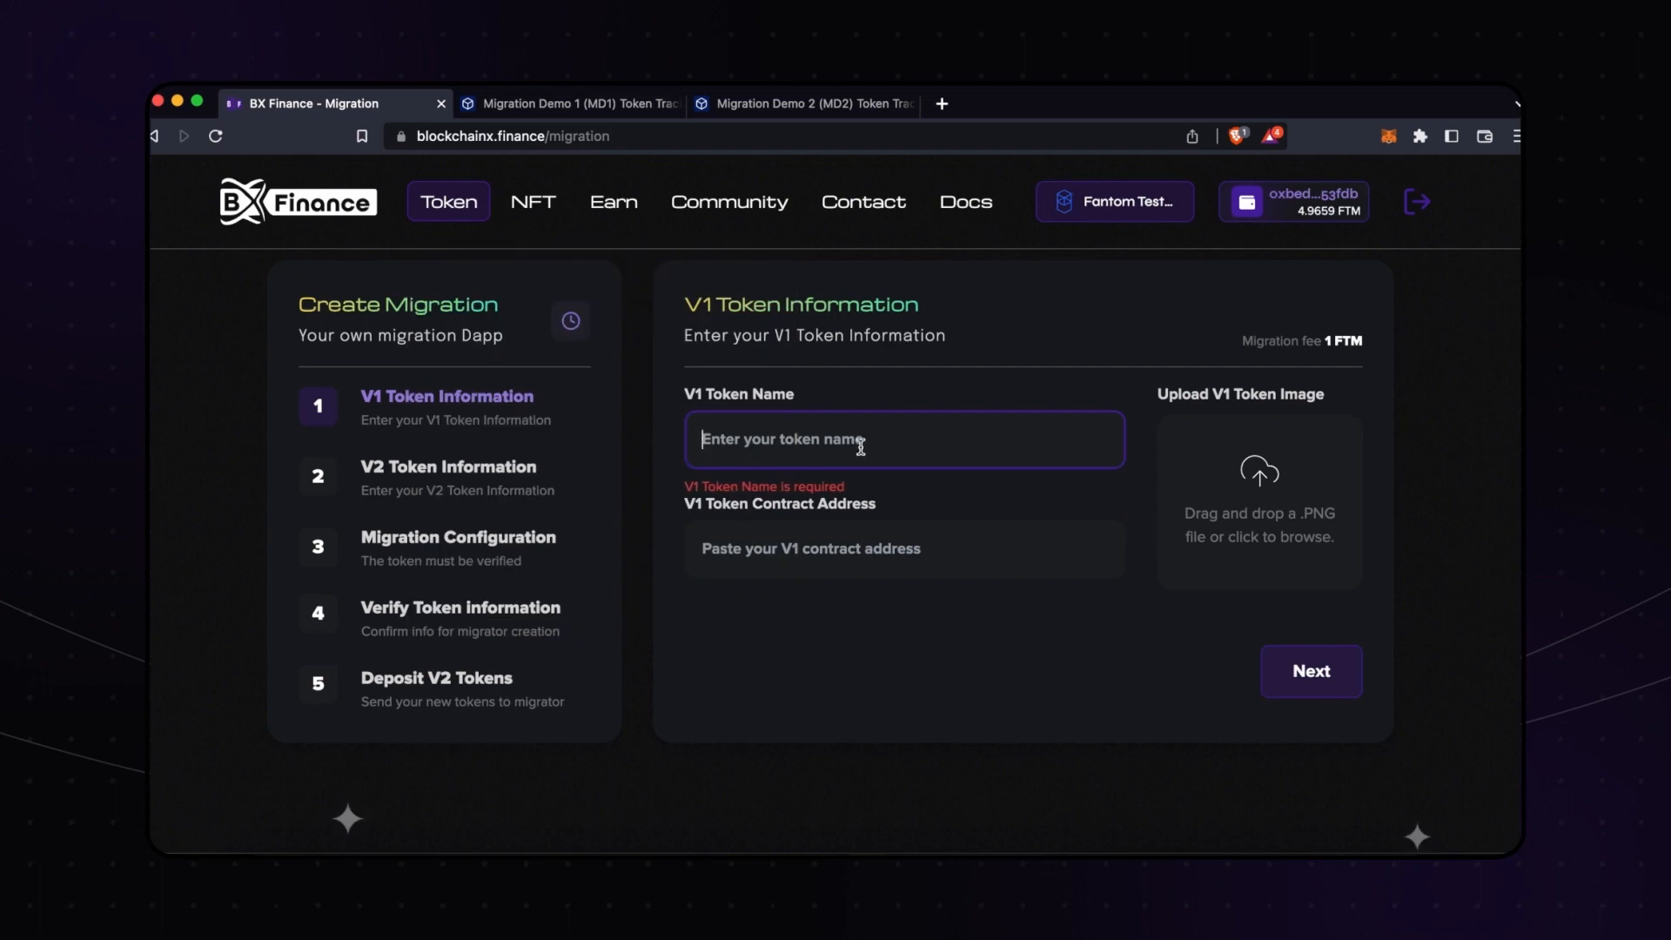
{"action": "type", "text": "Migration 1"}
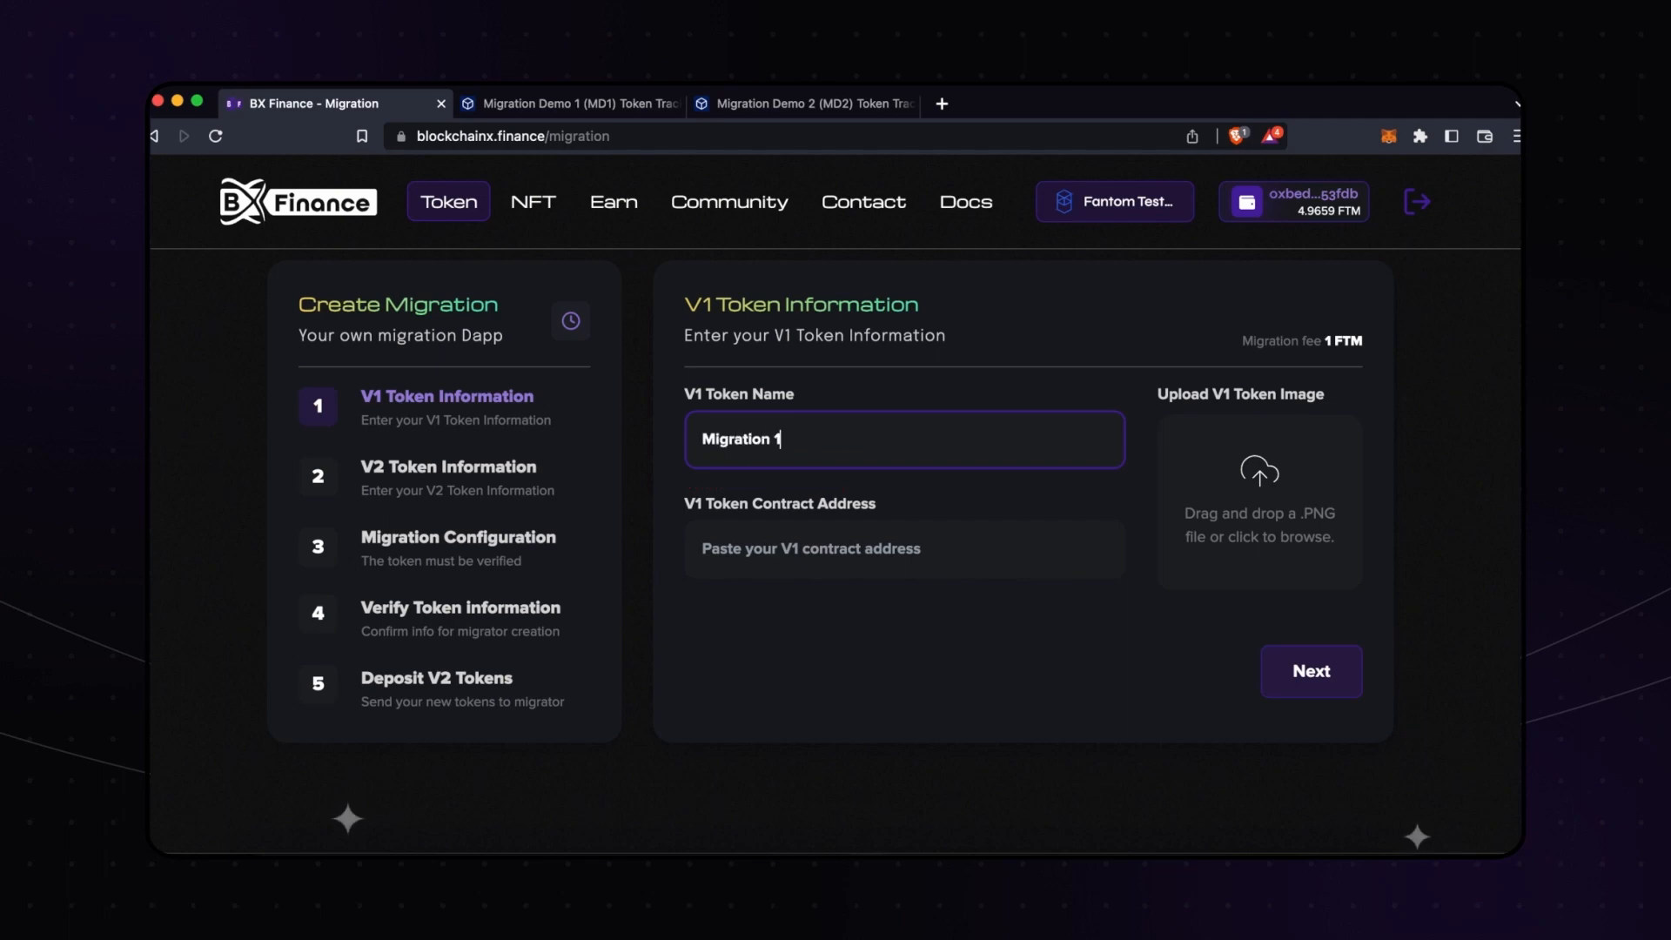
{"action": "left_click", "coordinate": [885, 540]}
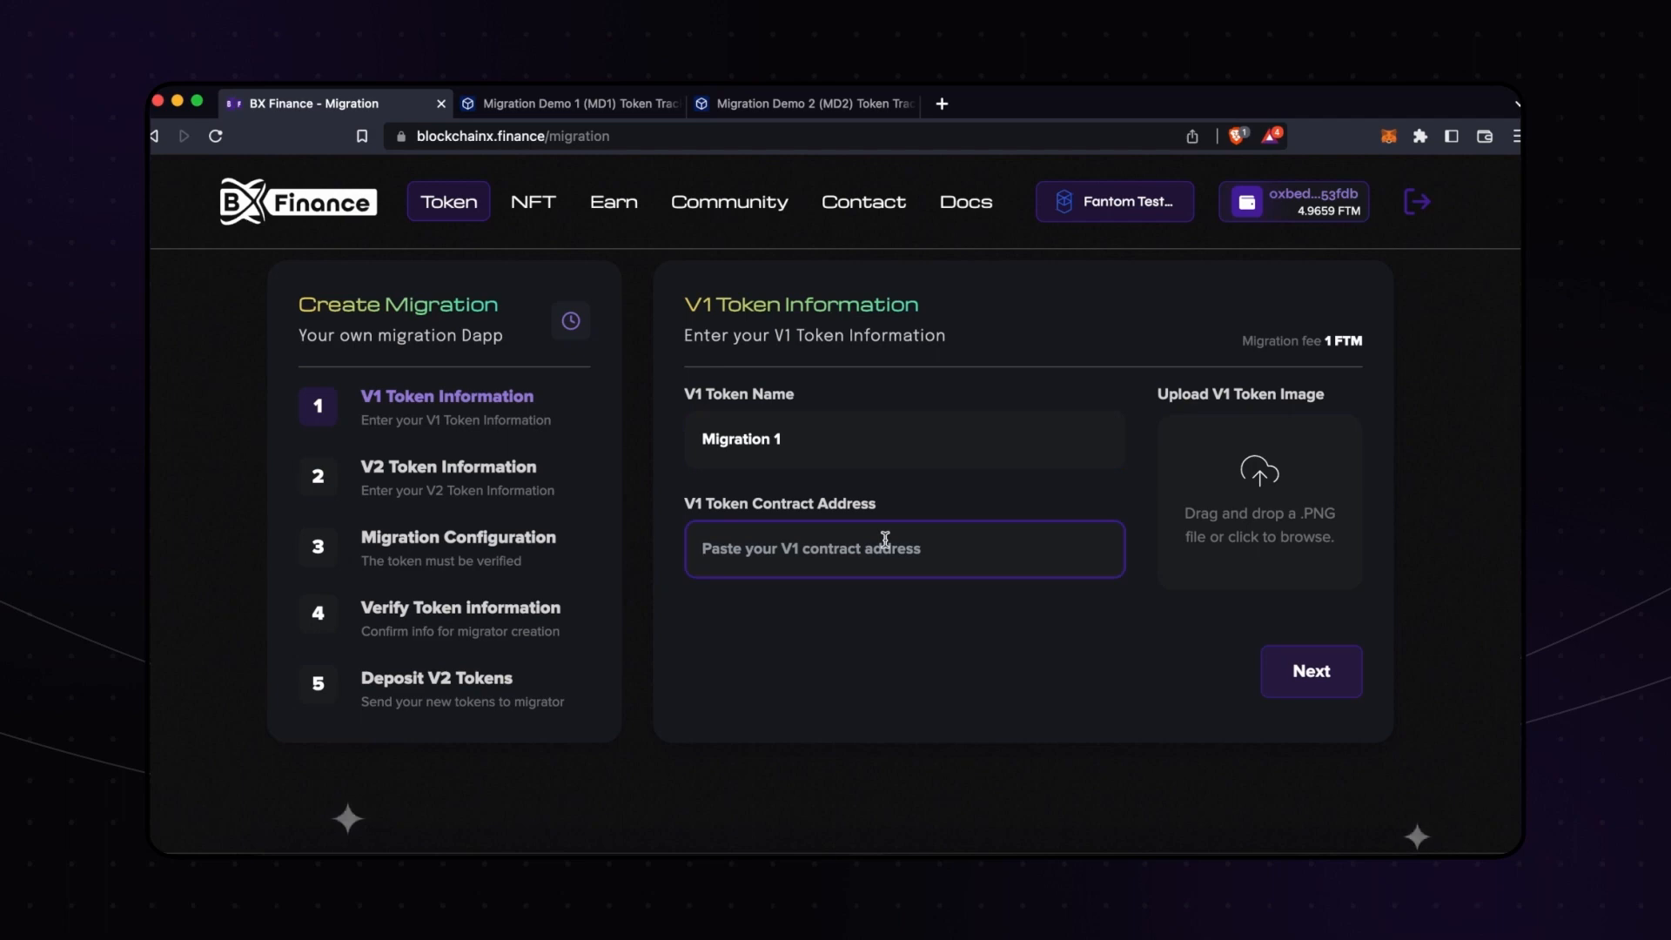
{"action": "key", "text": "super+v"}
{"action": "scroll", "coordinate": [873, 541], "scroll_direction": "down", "scroll_amount": 1}
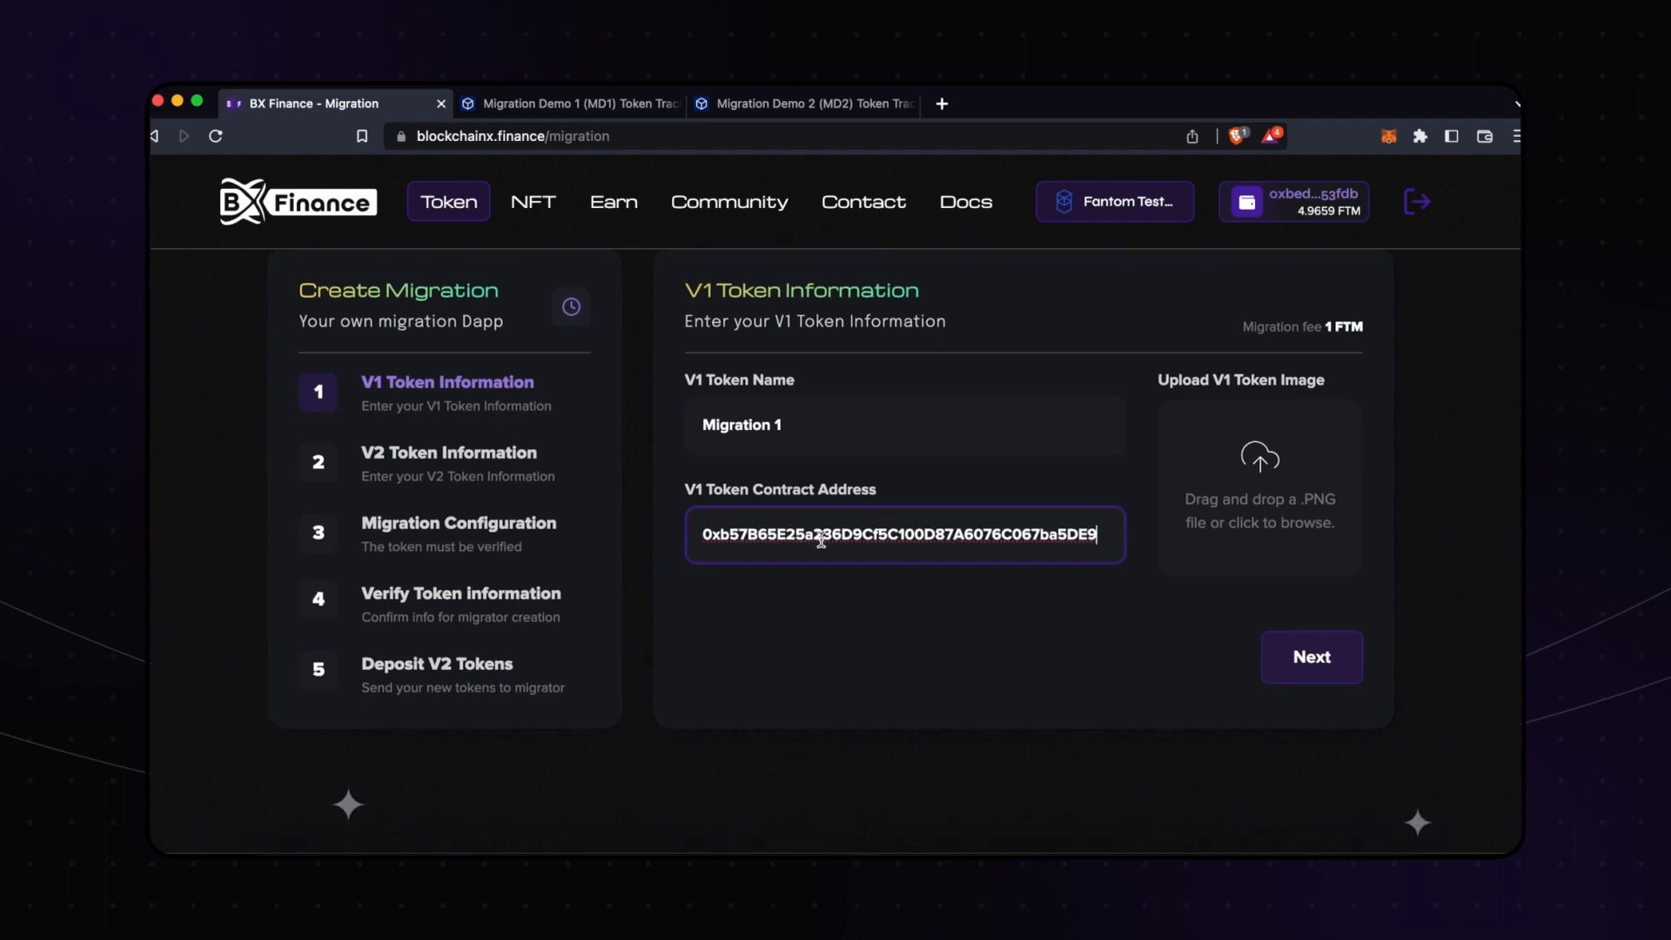
{"action": "left_click", "coordinate": [1056, 621]}
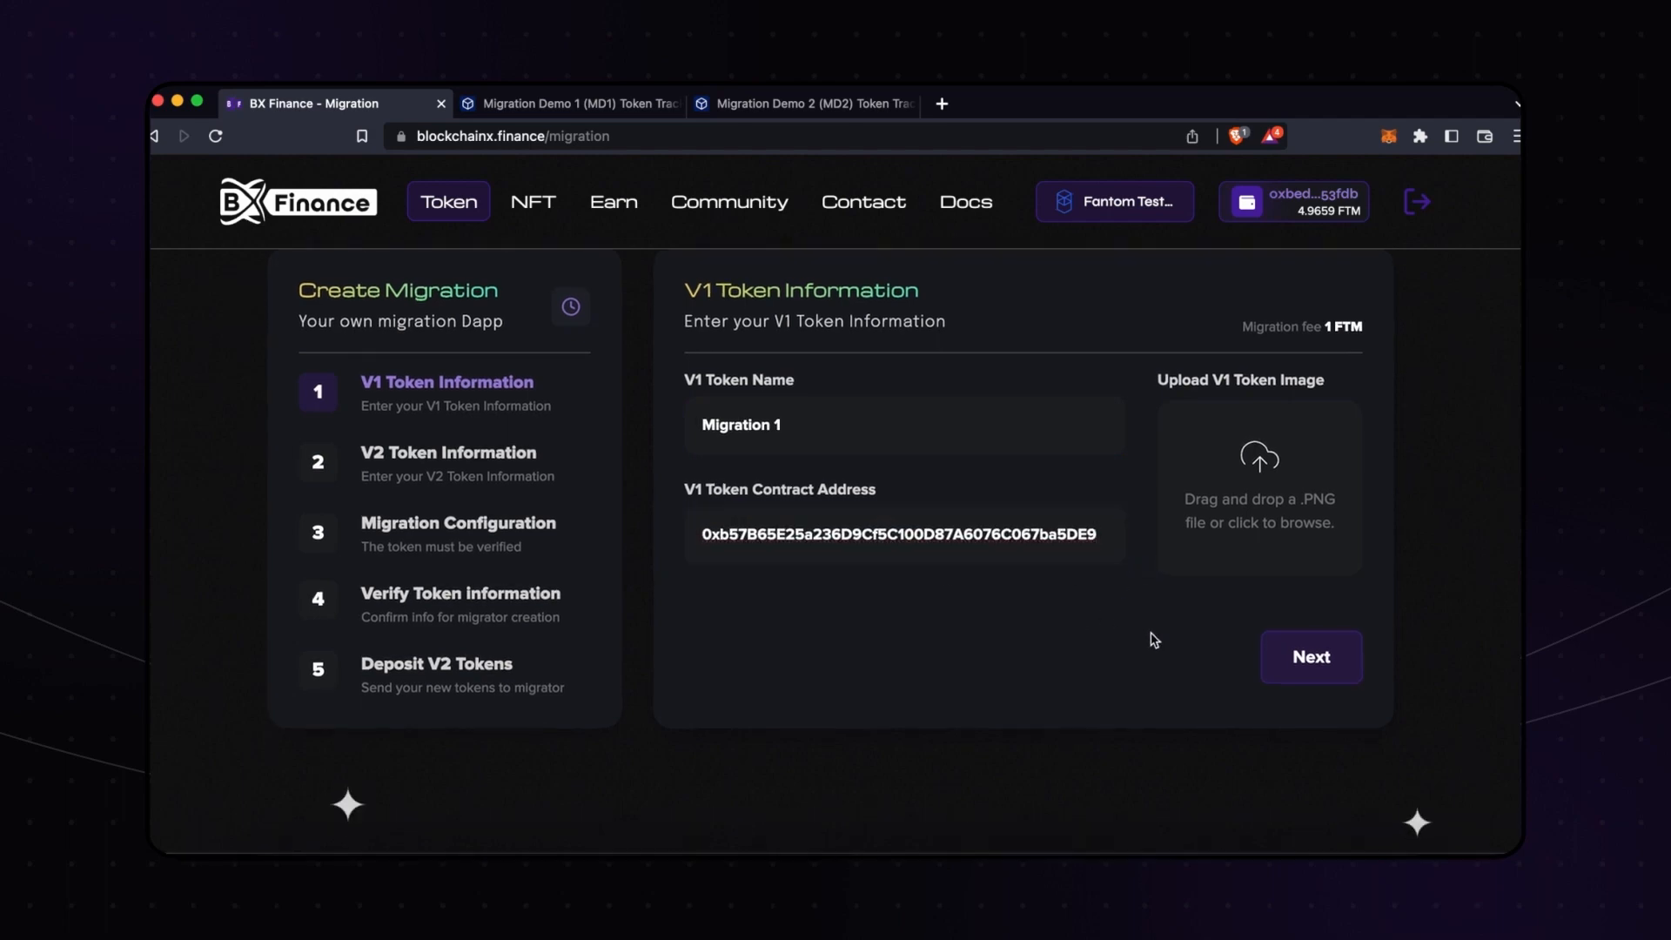
- Upload download.jpeg from the Desktop as the V1 token image and submit the V1 token information
{"action": "left_click", "coordinate": [1268, 483]}
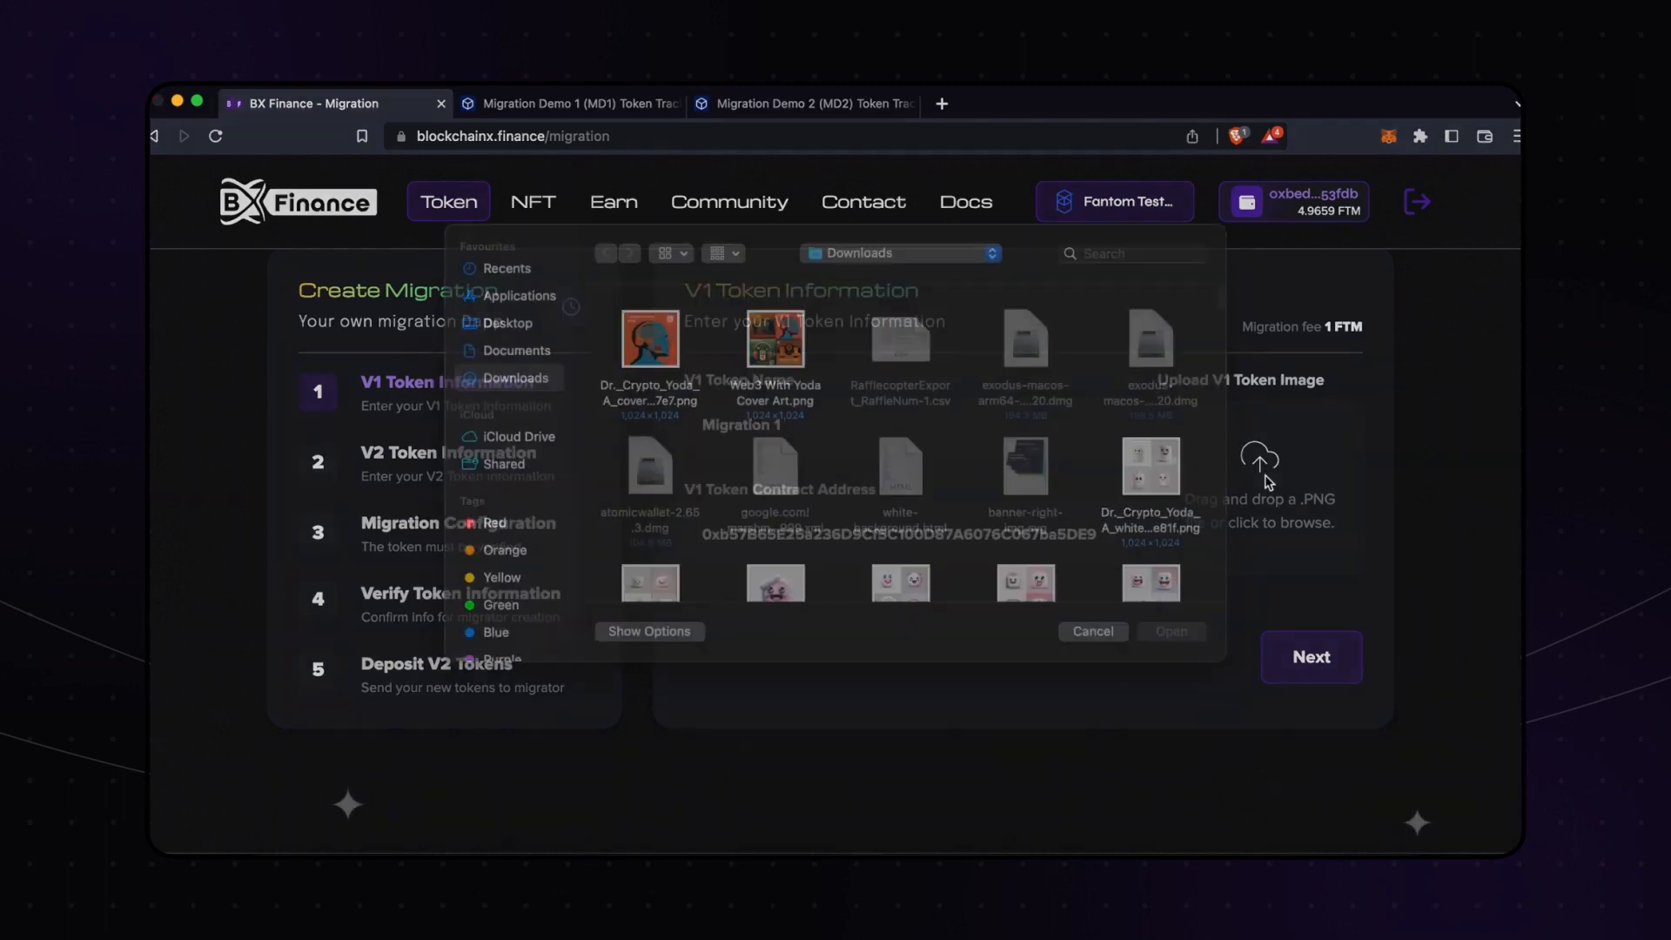
{"action": "left_click", "coordinate": [506, 350]}
{"action": "scroll", "coordinate": [654, 351], "scroll_direction": "down", "scroll_amount": 1}
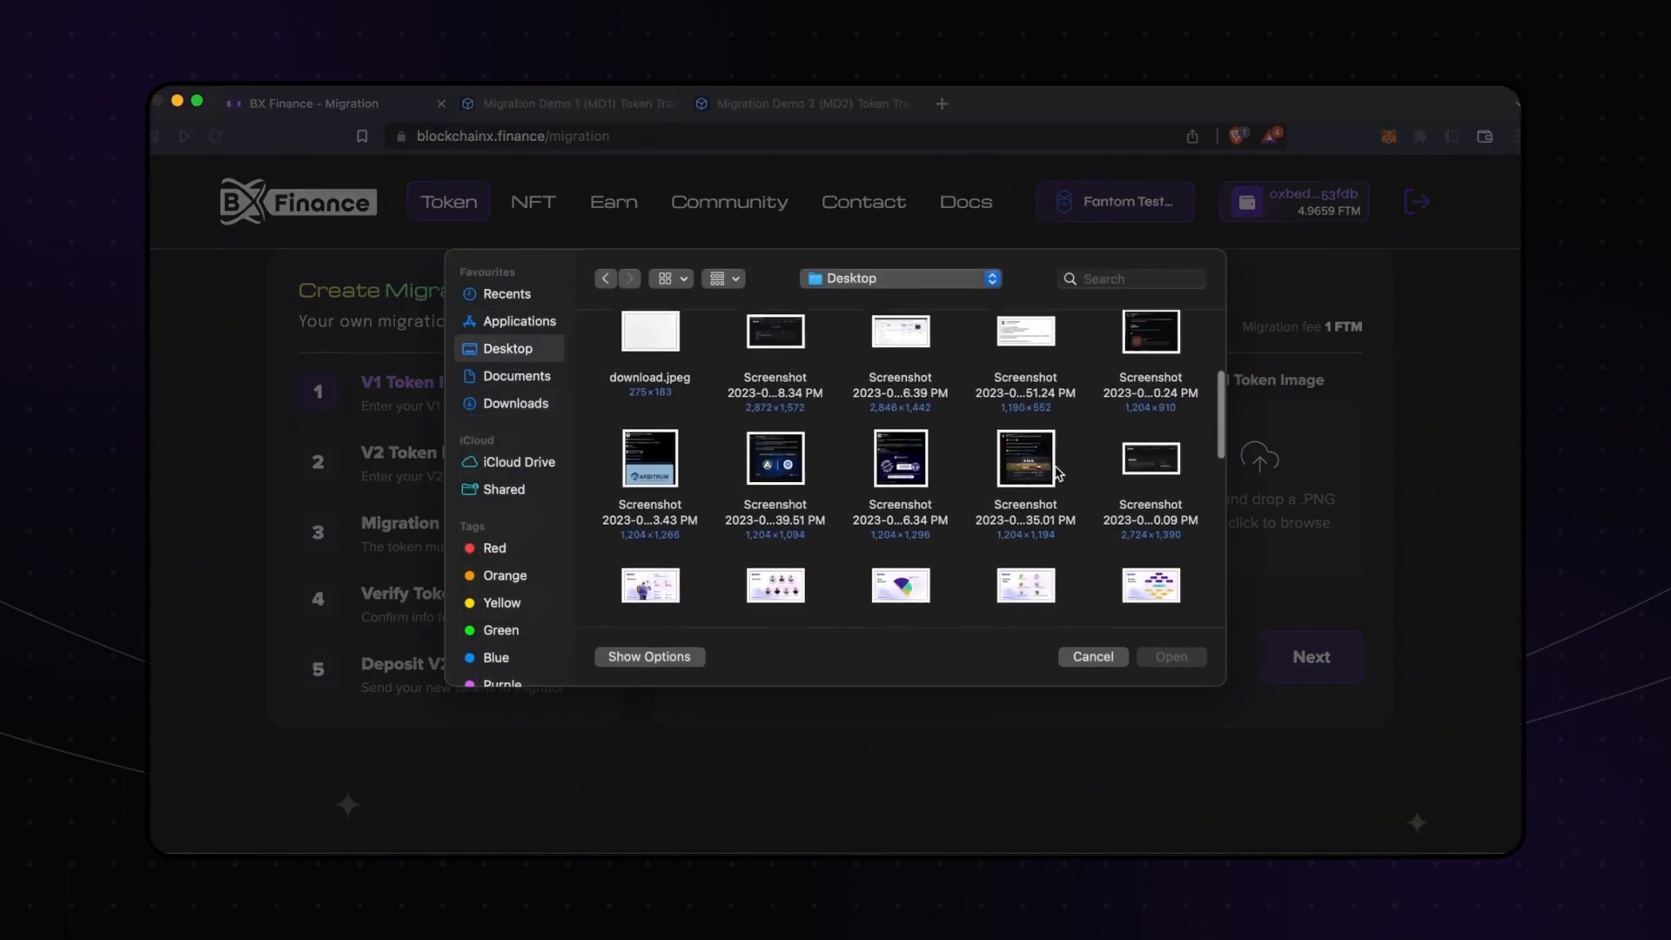
{"action": "left_click", "coordinate": [657, 331]}
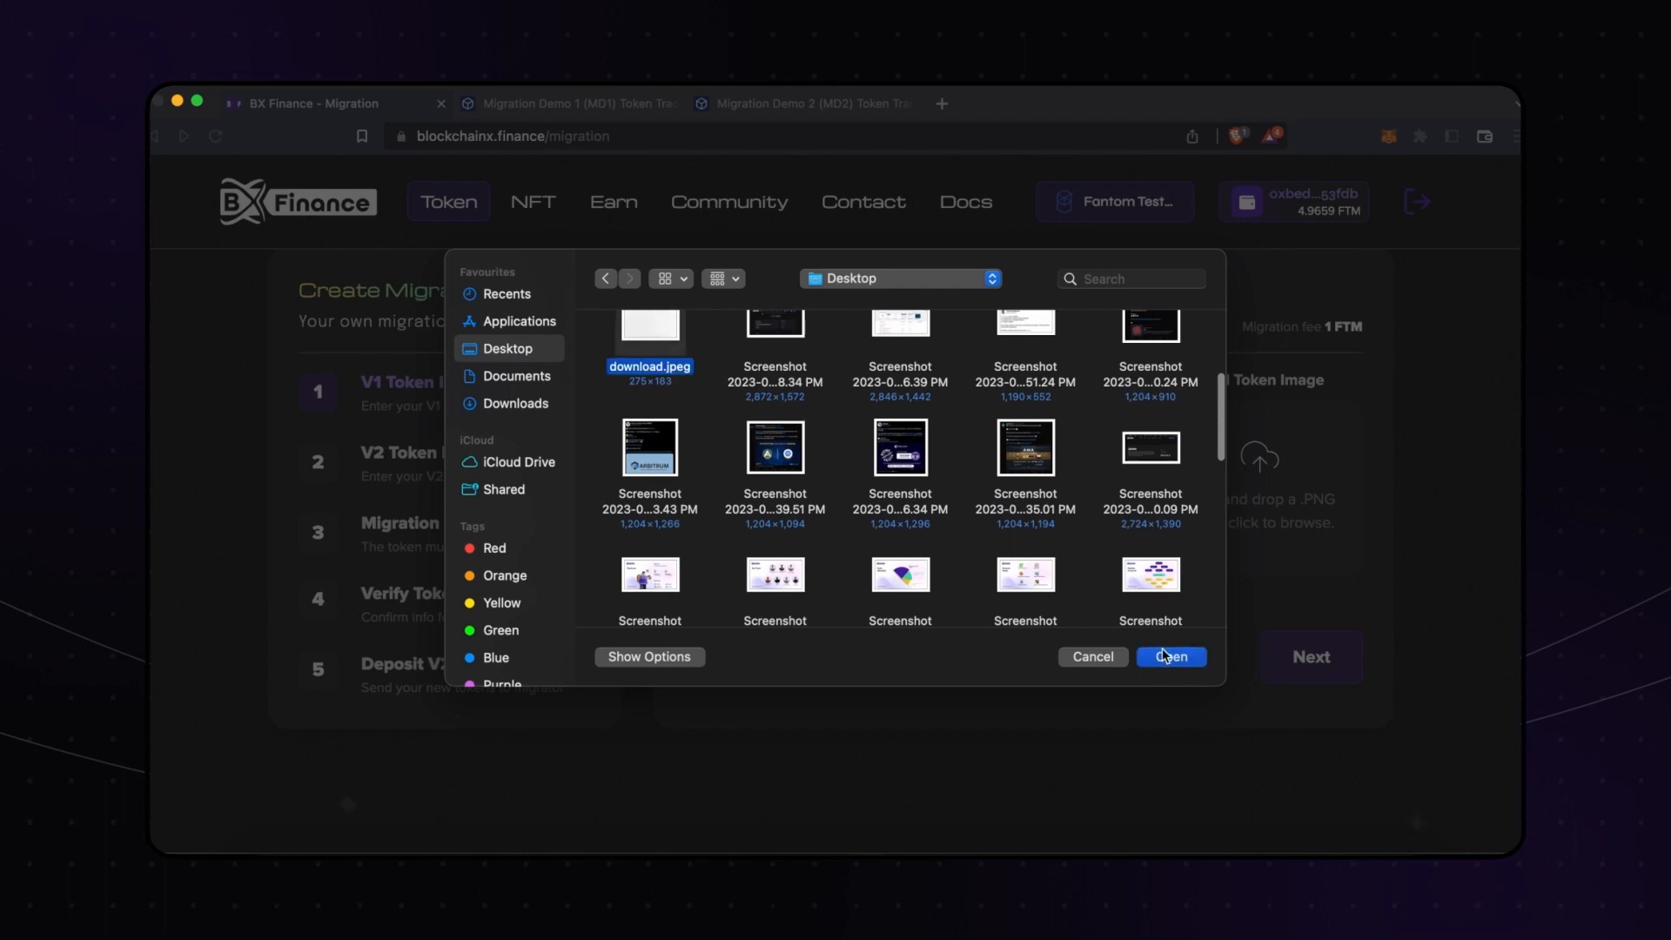
{"action": "left_click", "coordinate": [1164, 654]}
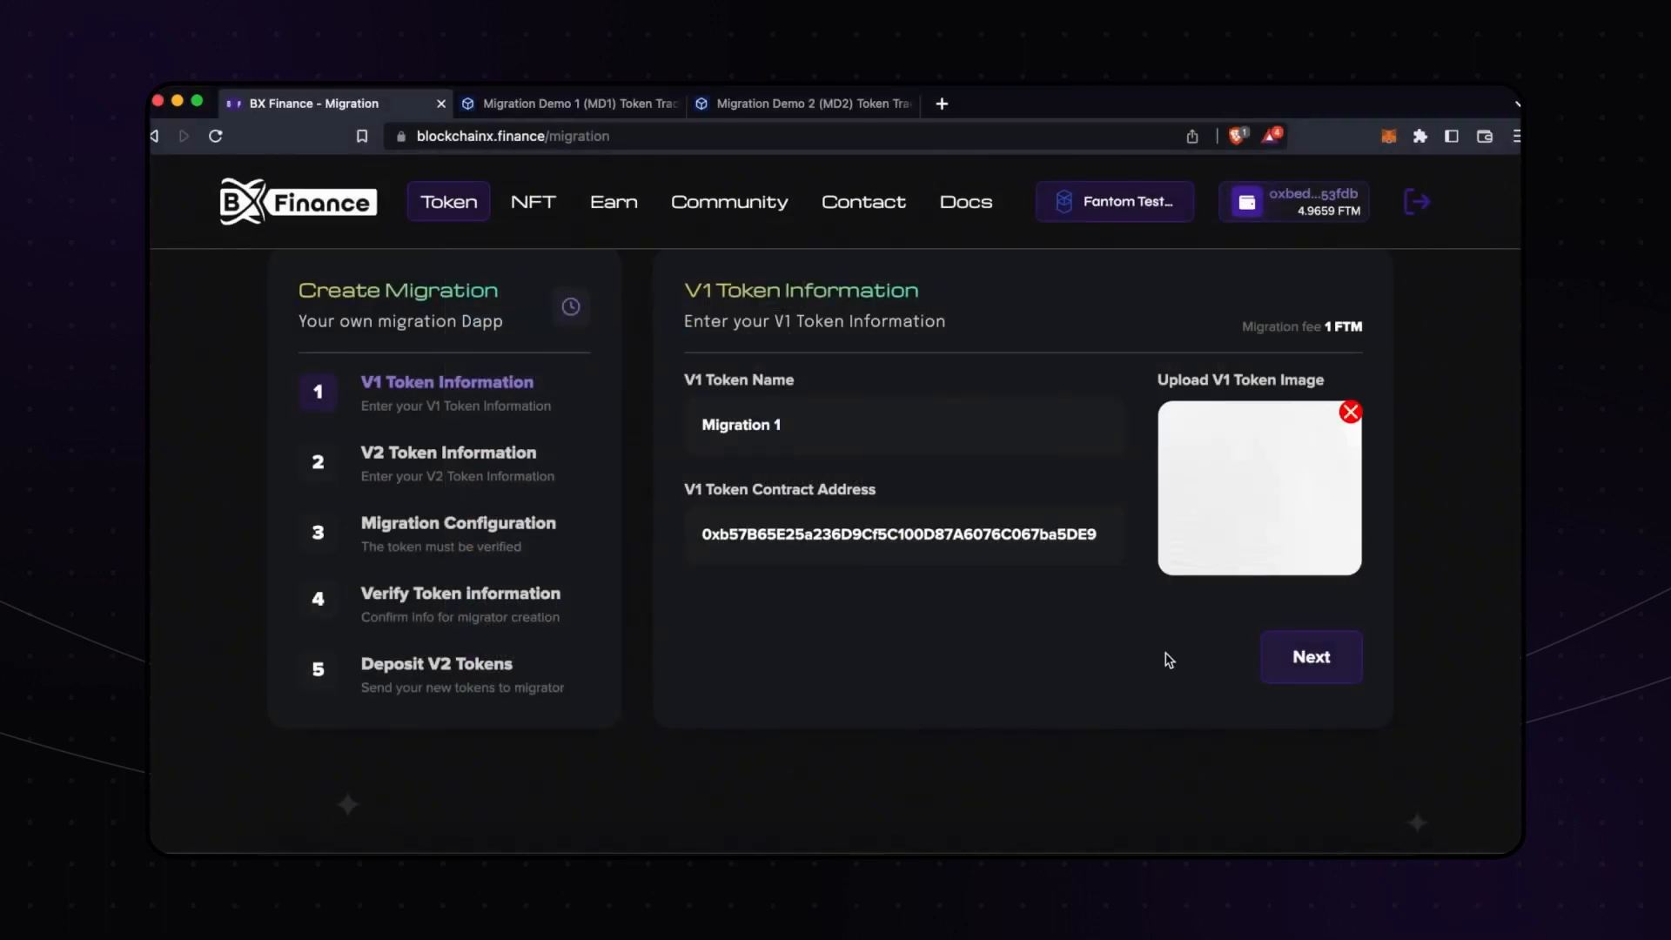
{"action": "left_click", "coordinate": [1335, 666]}
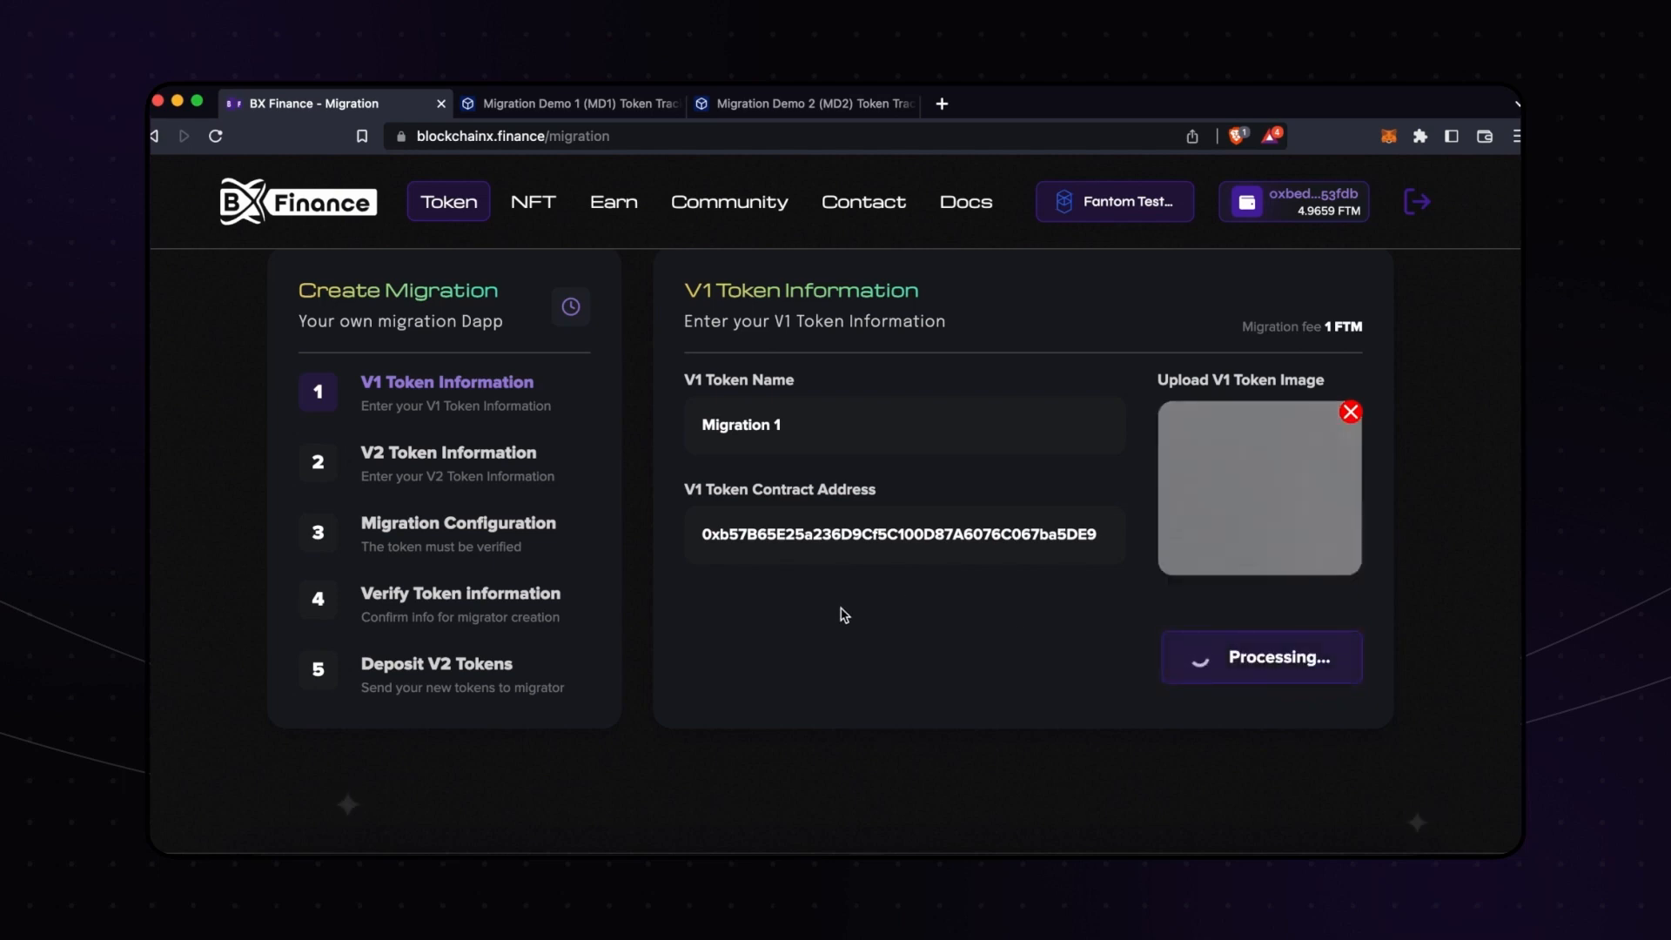
{"action": "left_click_drag", "start_coordinate": [1240, 328], "coordinate": [1364, 326]}
{"action": "left_click", "coordinate": [1258, 329]}
{"action": "scroll", "coordinate": [1257, 329], "scroll_direction": "up", "scroll_amount": 1}
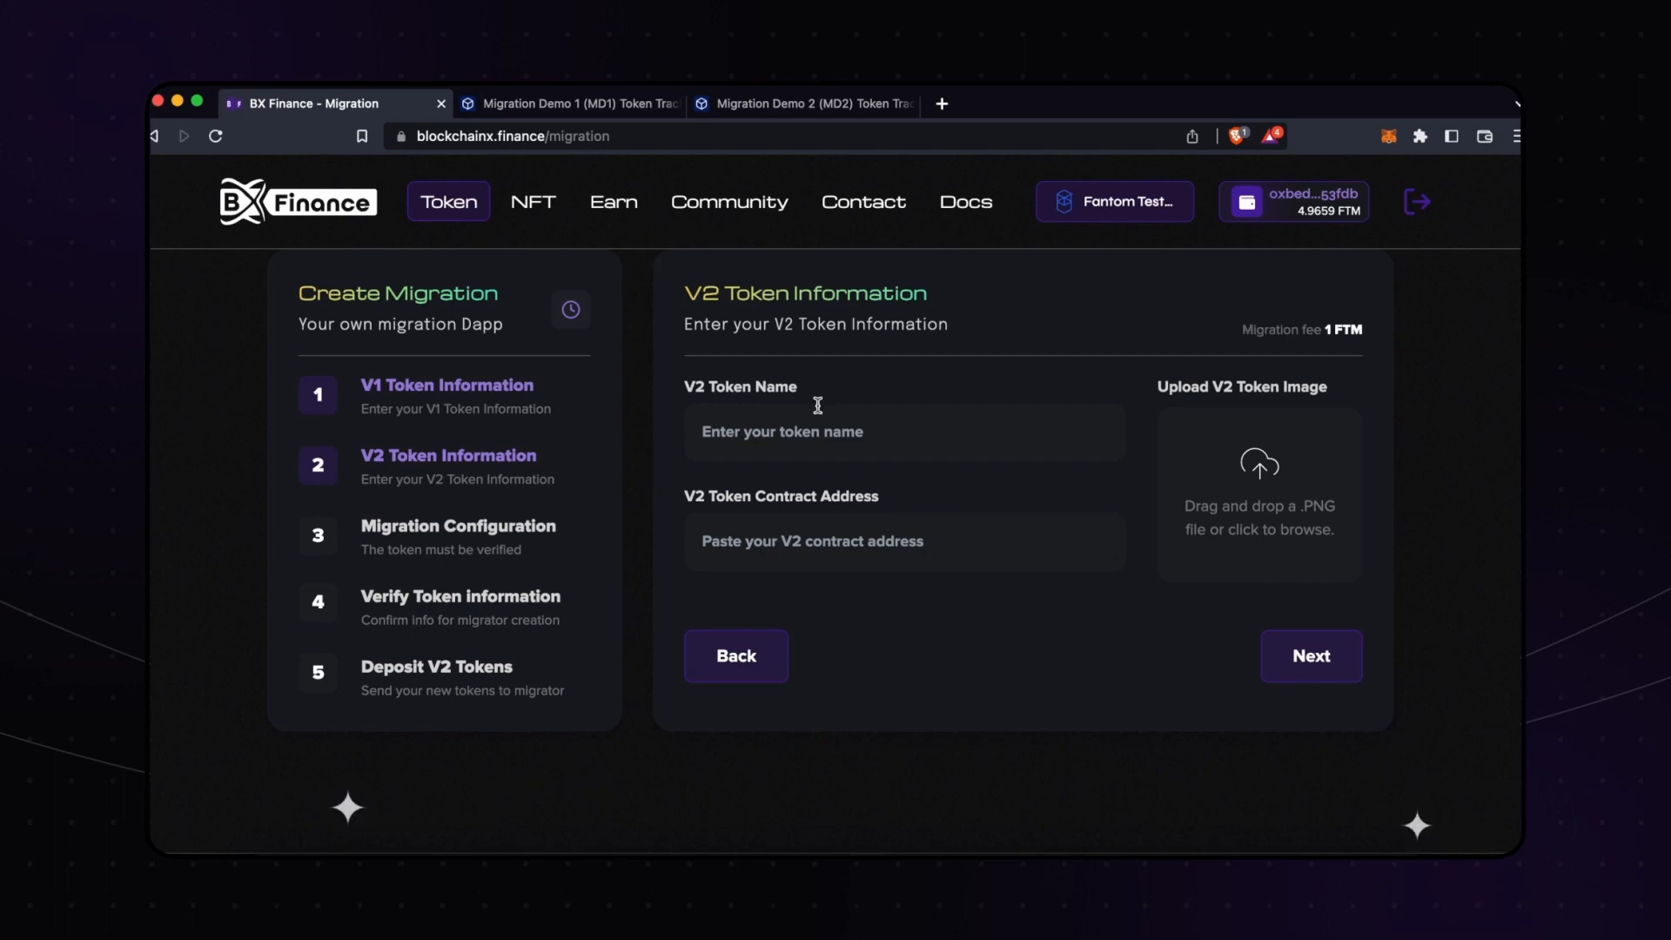
- Set the V2 token name to Migration 2 and paste the MD2 contract address copied from its FTMScan page as the V2 address
{"action": "left_click", "coordinate": [799, 432]}
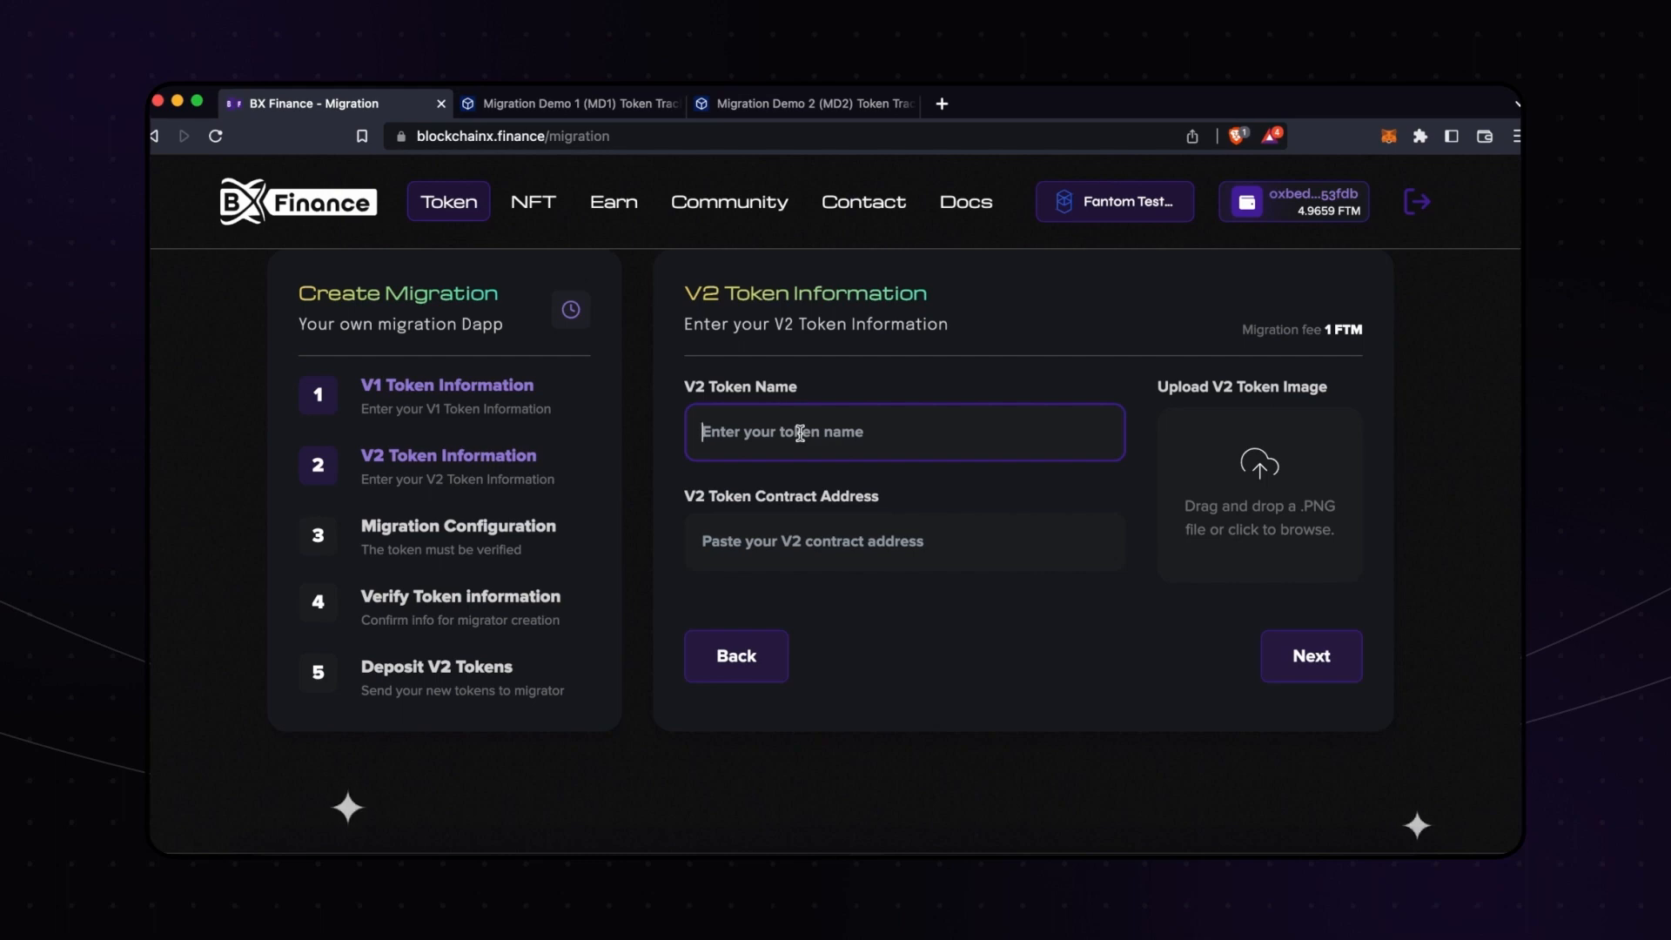
{"action": "type", "text": "Migra"}
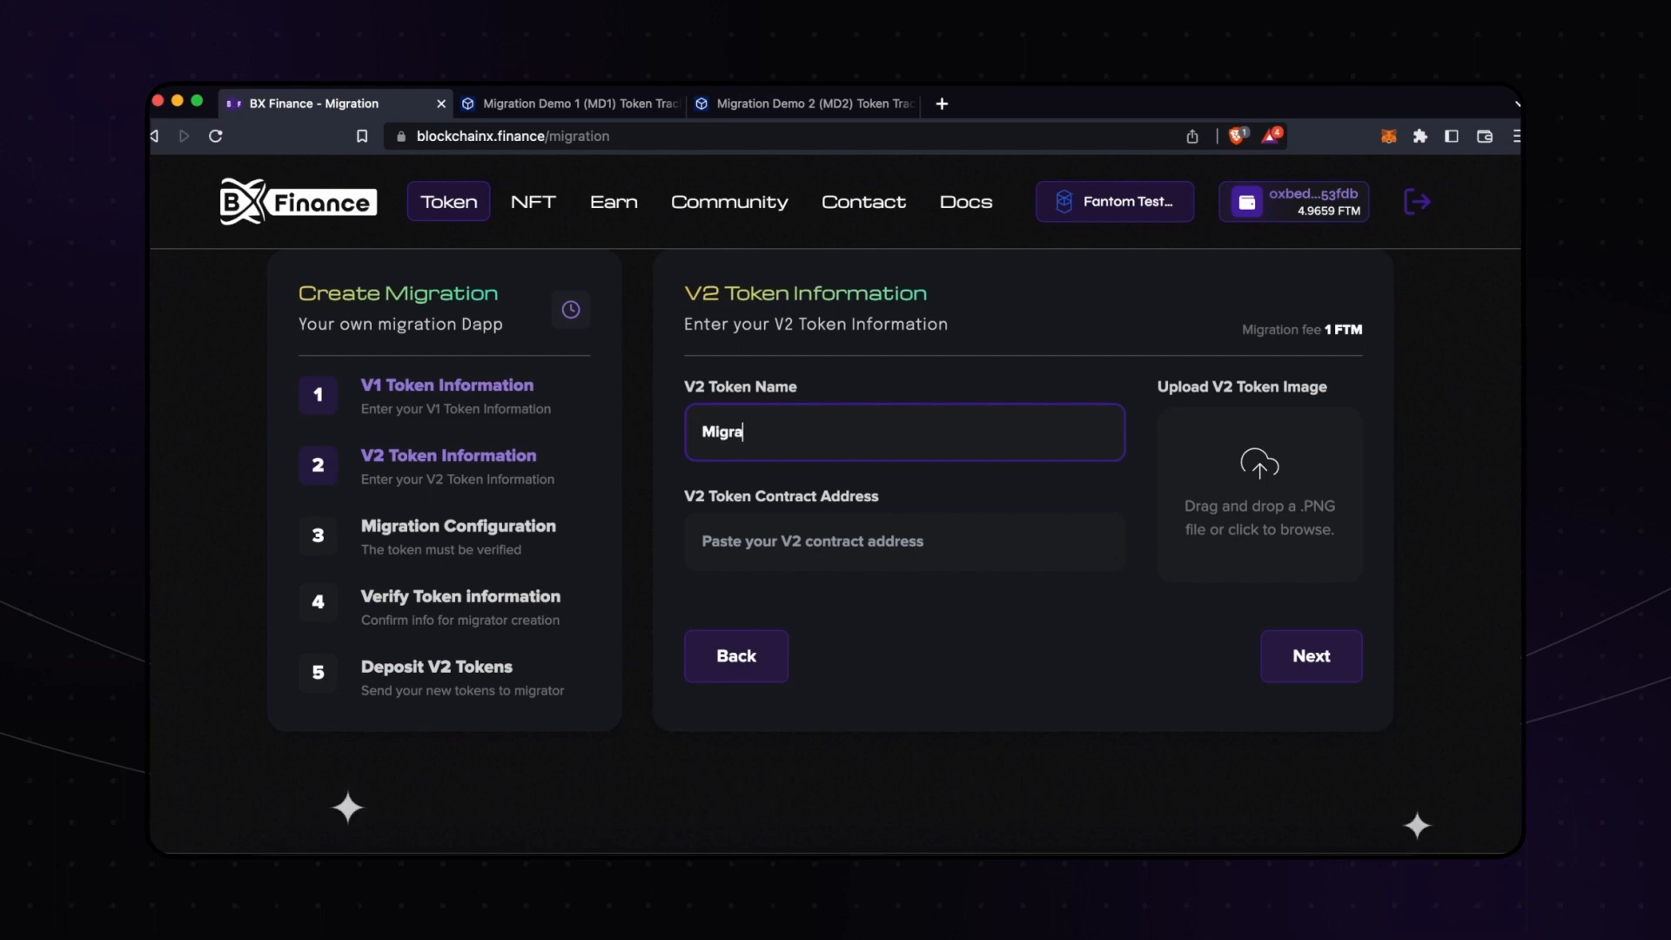
{"action": "type", "text": "tion 2"}
{"action": "left_click", "coordinate": [862, 106]}
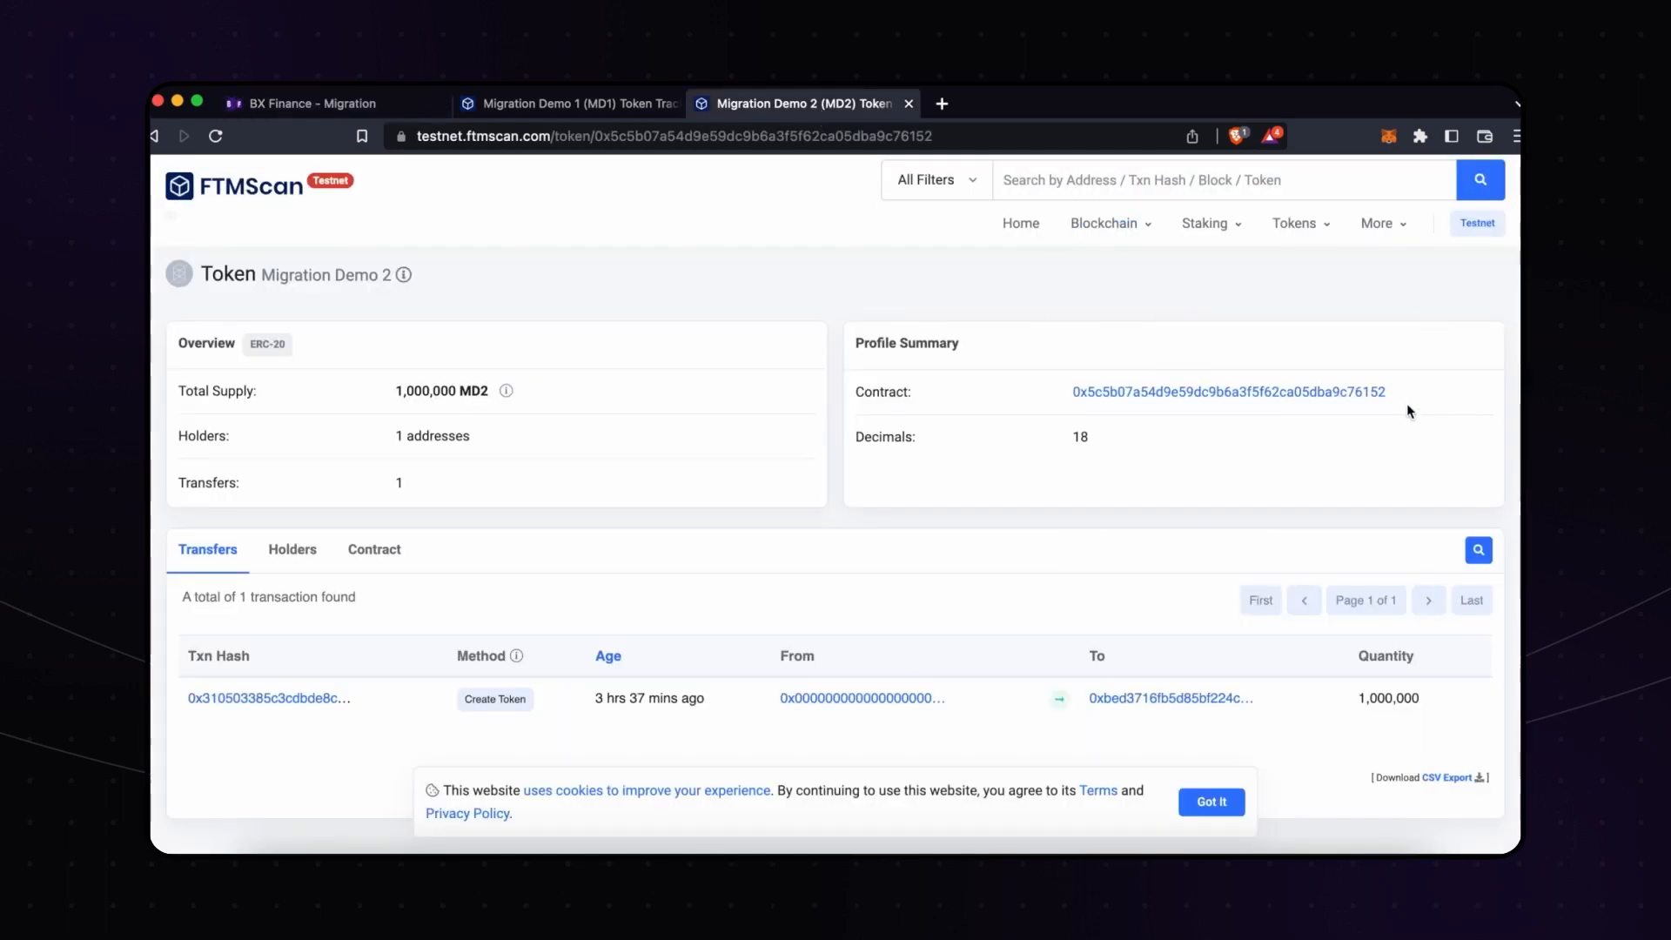
{"action": "left_click", "coordinate": [341, 111]}
{"action": "left_click", "coordinate": [968, 534]}
{"action": "key", "text": "super+v"}
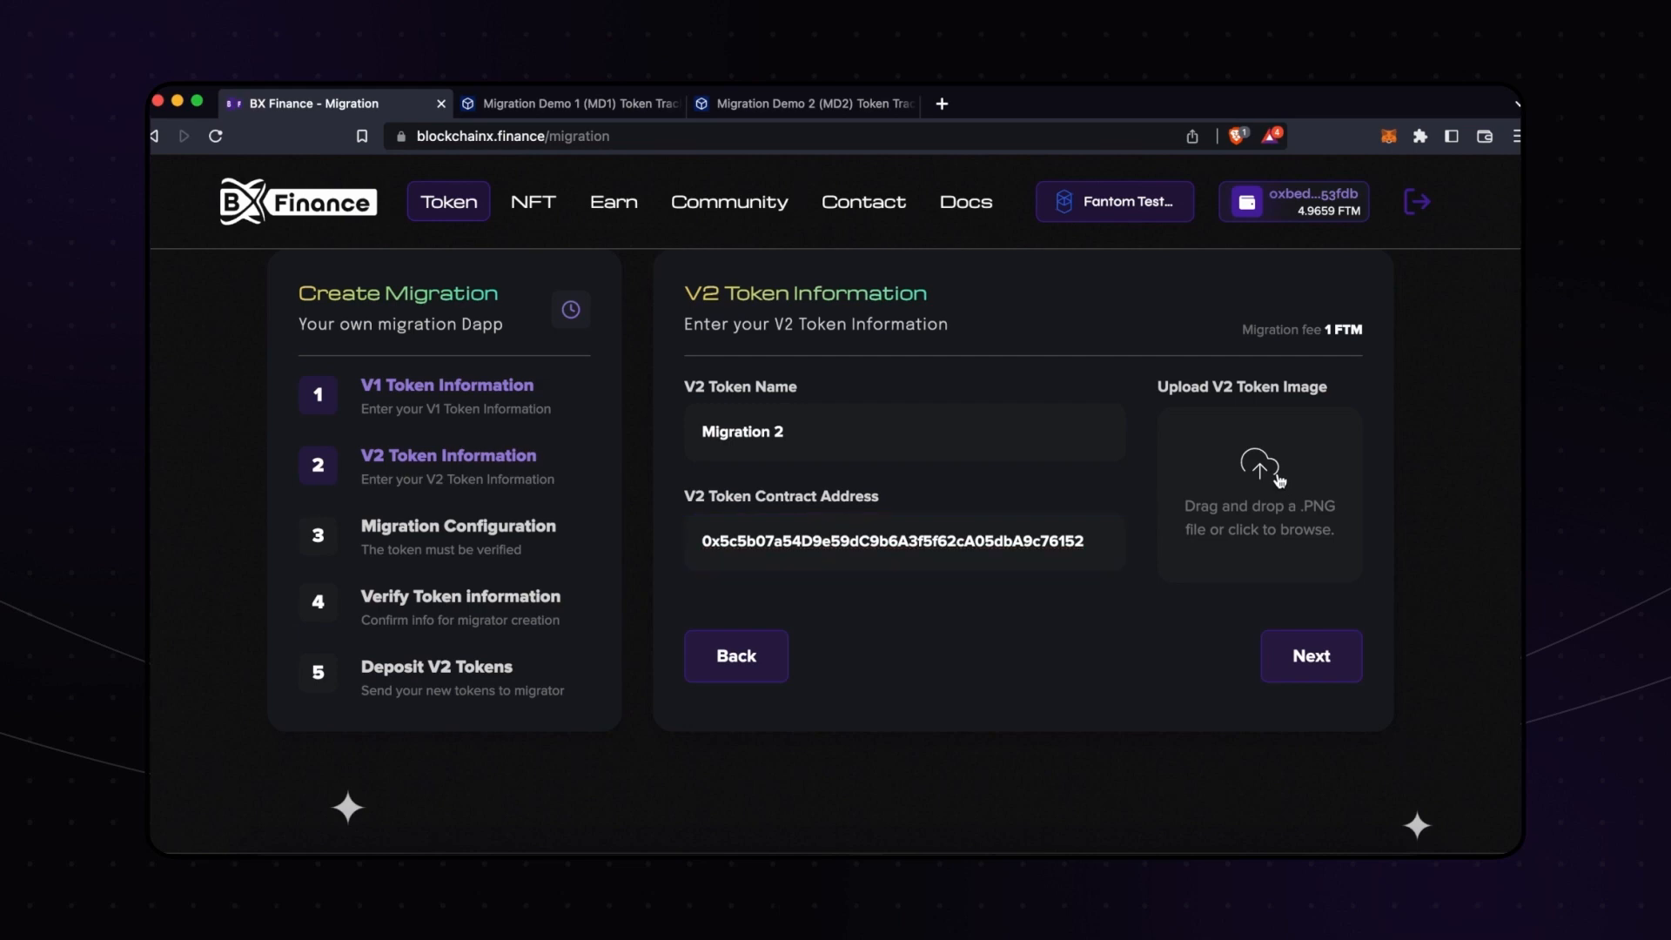
- Upload download.jpeg from the Desktop as the V2 token image and submit the V2 token information
{"action": "left_click", "coordinate": [1297, 515]}
{"action": "scroll", "coordinate": [775, 485], "scroll_direction": "down", "scroll_amount": 3}
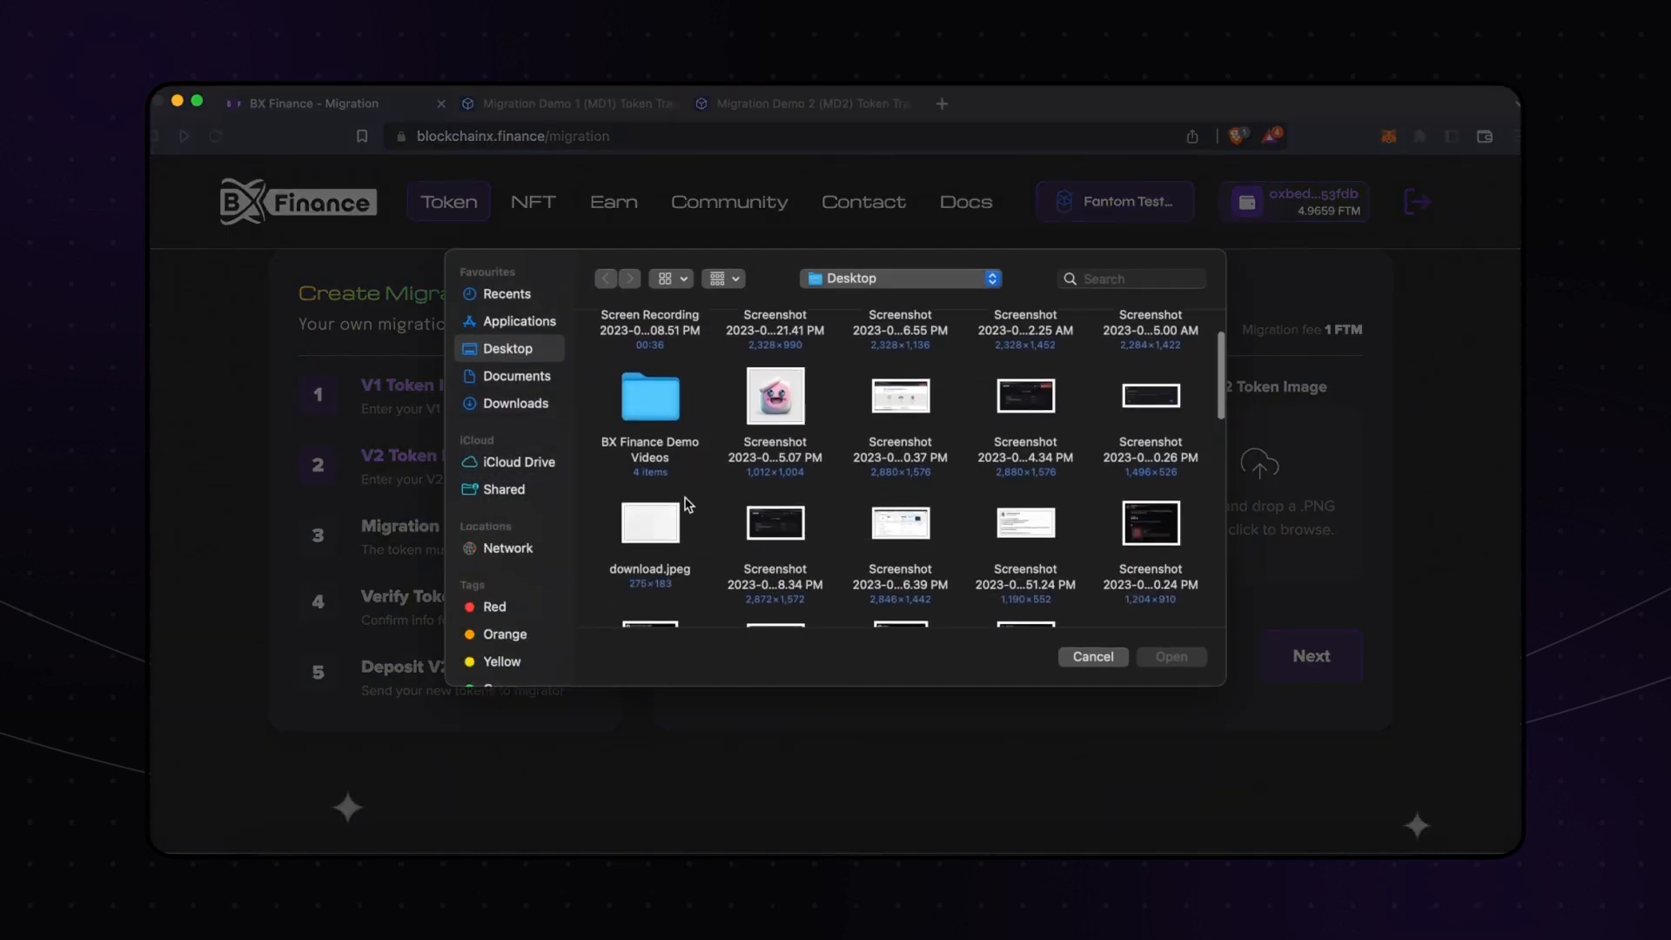
{"action": "left_click", "coordinate": [664, 497]}
{"action": "left_click", "coordinate": [1175, 659]}
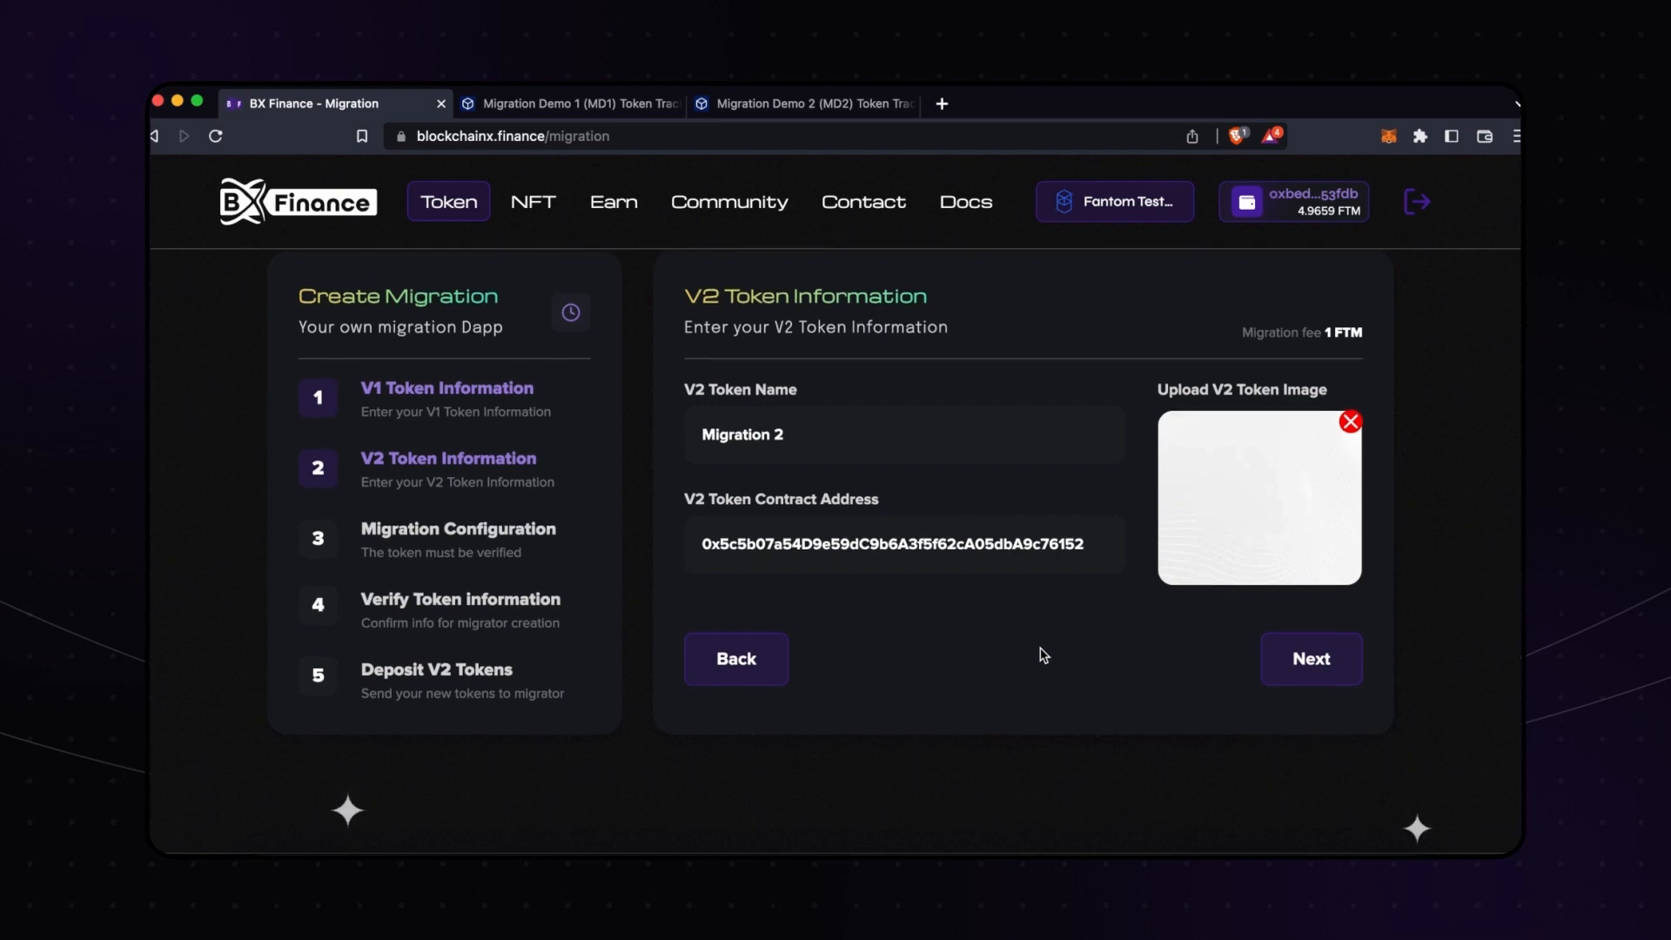
{"action": "left_click", "coordinate": [1316, 674]}
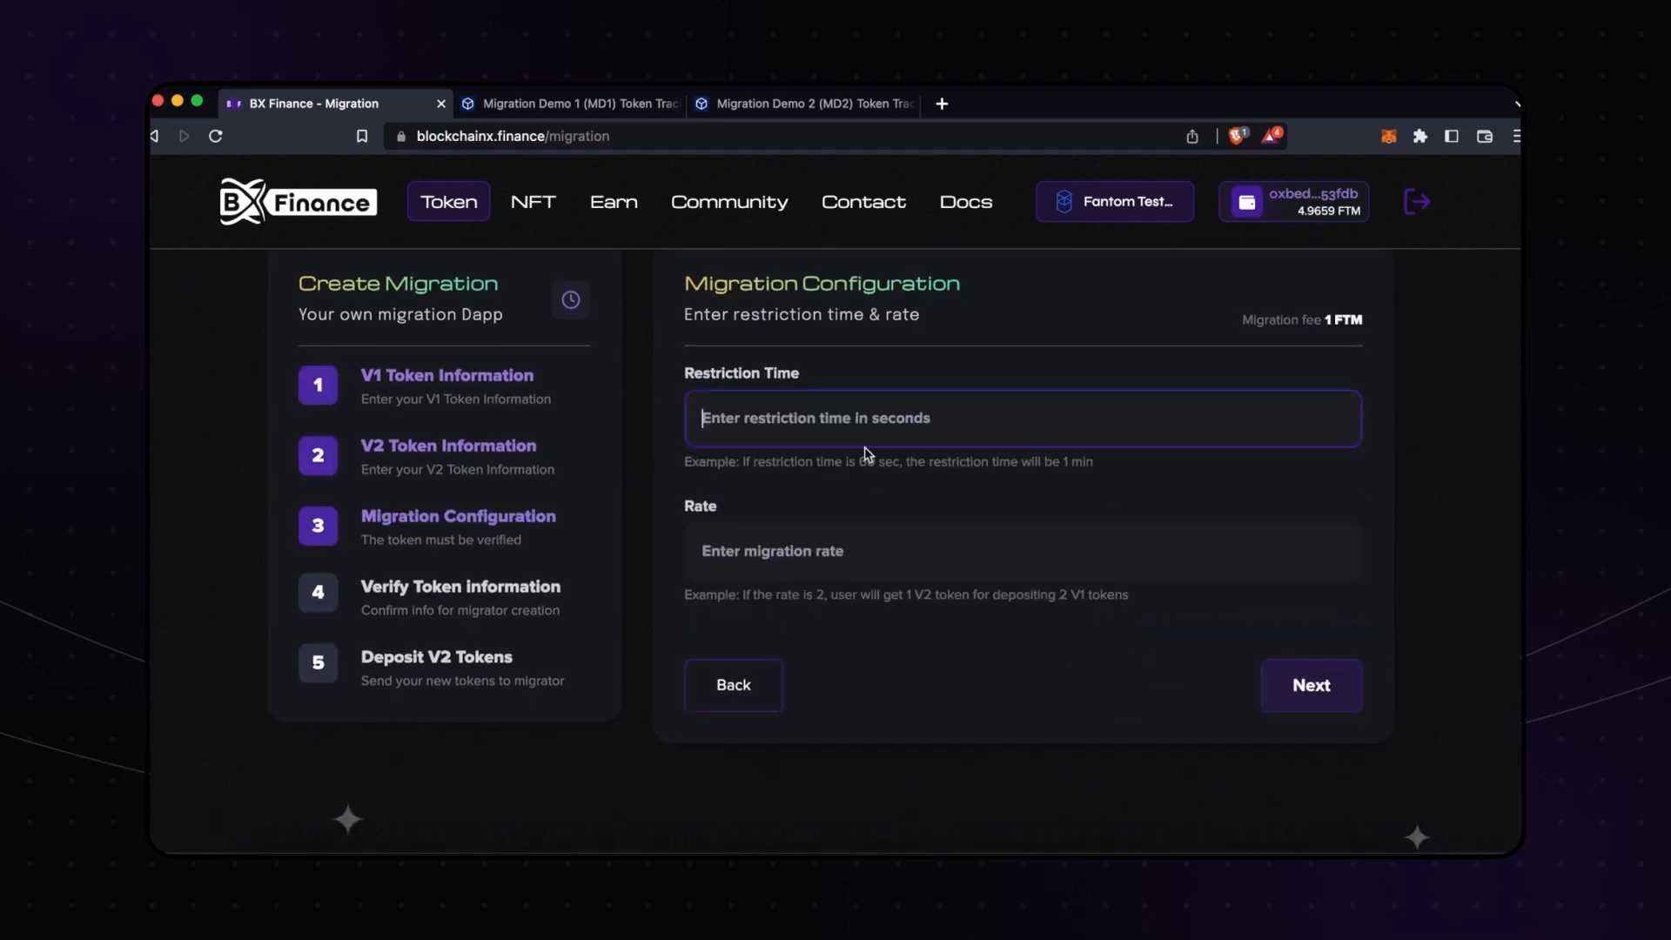
- Examine the Restriction Time and Rate settings of the migration configuration, including their example hints
{"action": "scroll", "coordinate": [448, 526], "scroll_direction": "up", "scroll_amount": 2}
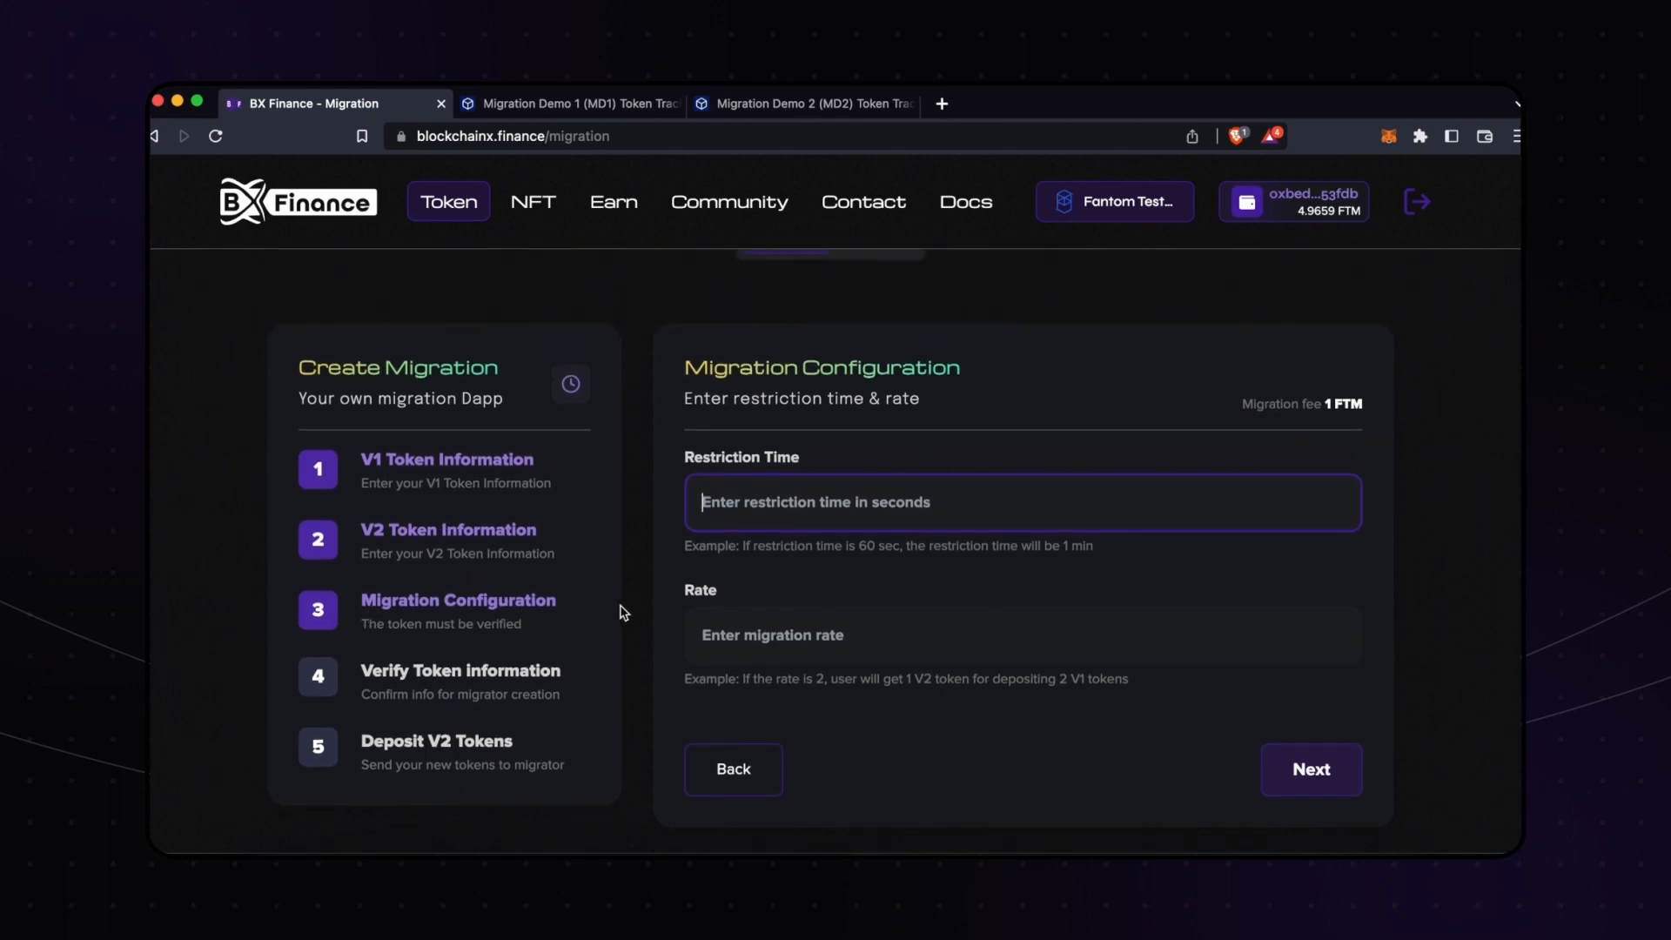
{"action": "scroll", "coordinate": [932, 580], "scroll_direction": "down", "scroll_amount": 2}
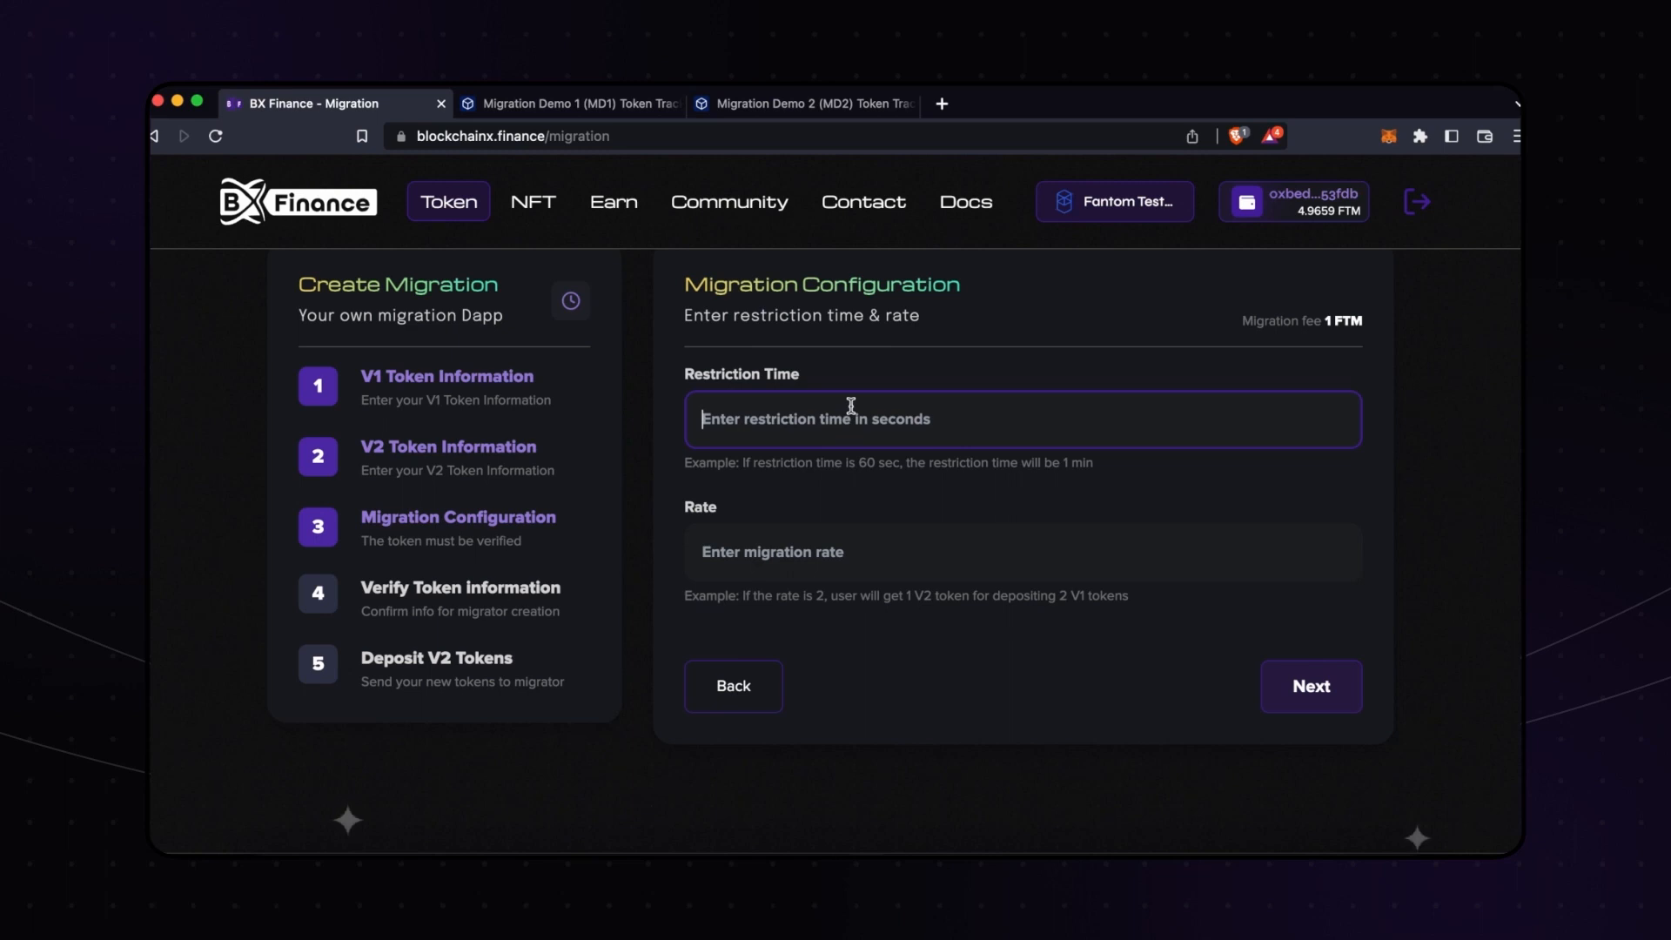
{"action": "left_click", "coordinate": [805, 373]}
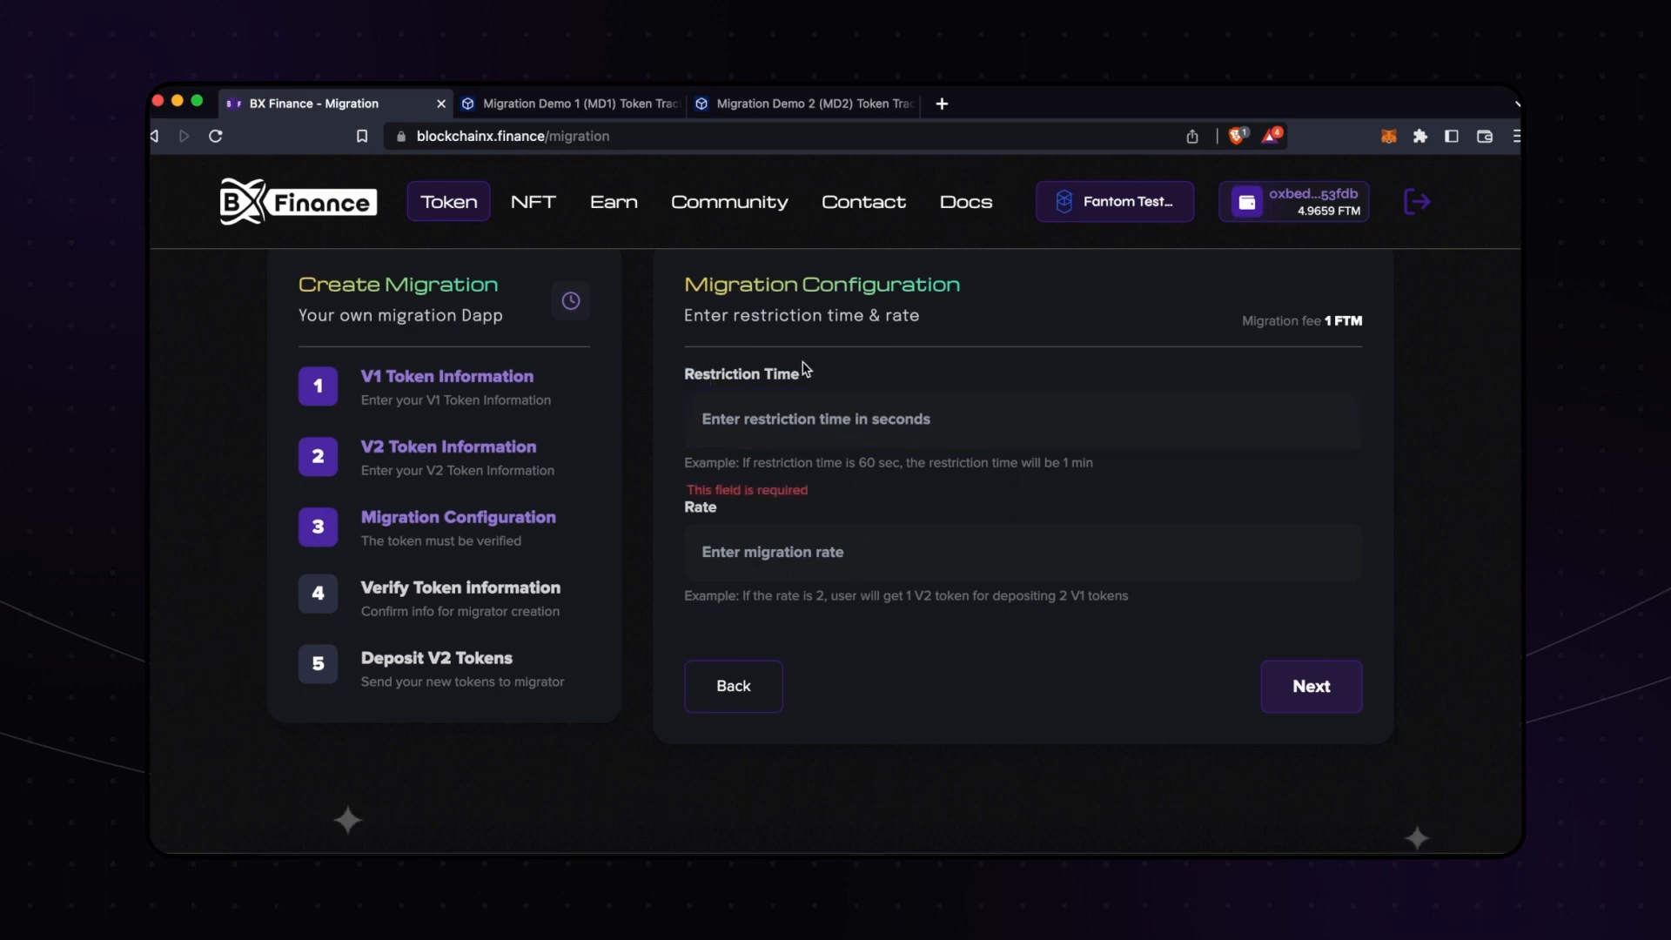
{"action": "left_click_drag", "start_coordinate": [685, 507], "coordinate": [750, 503]}
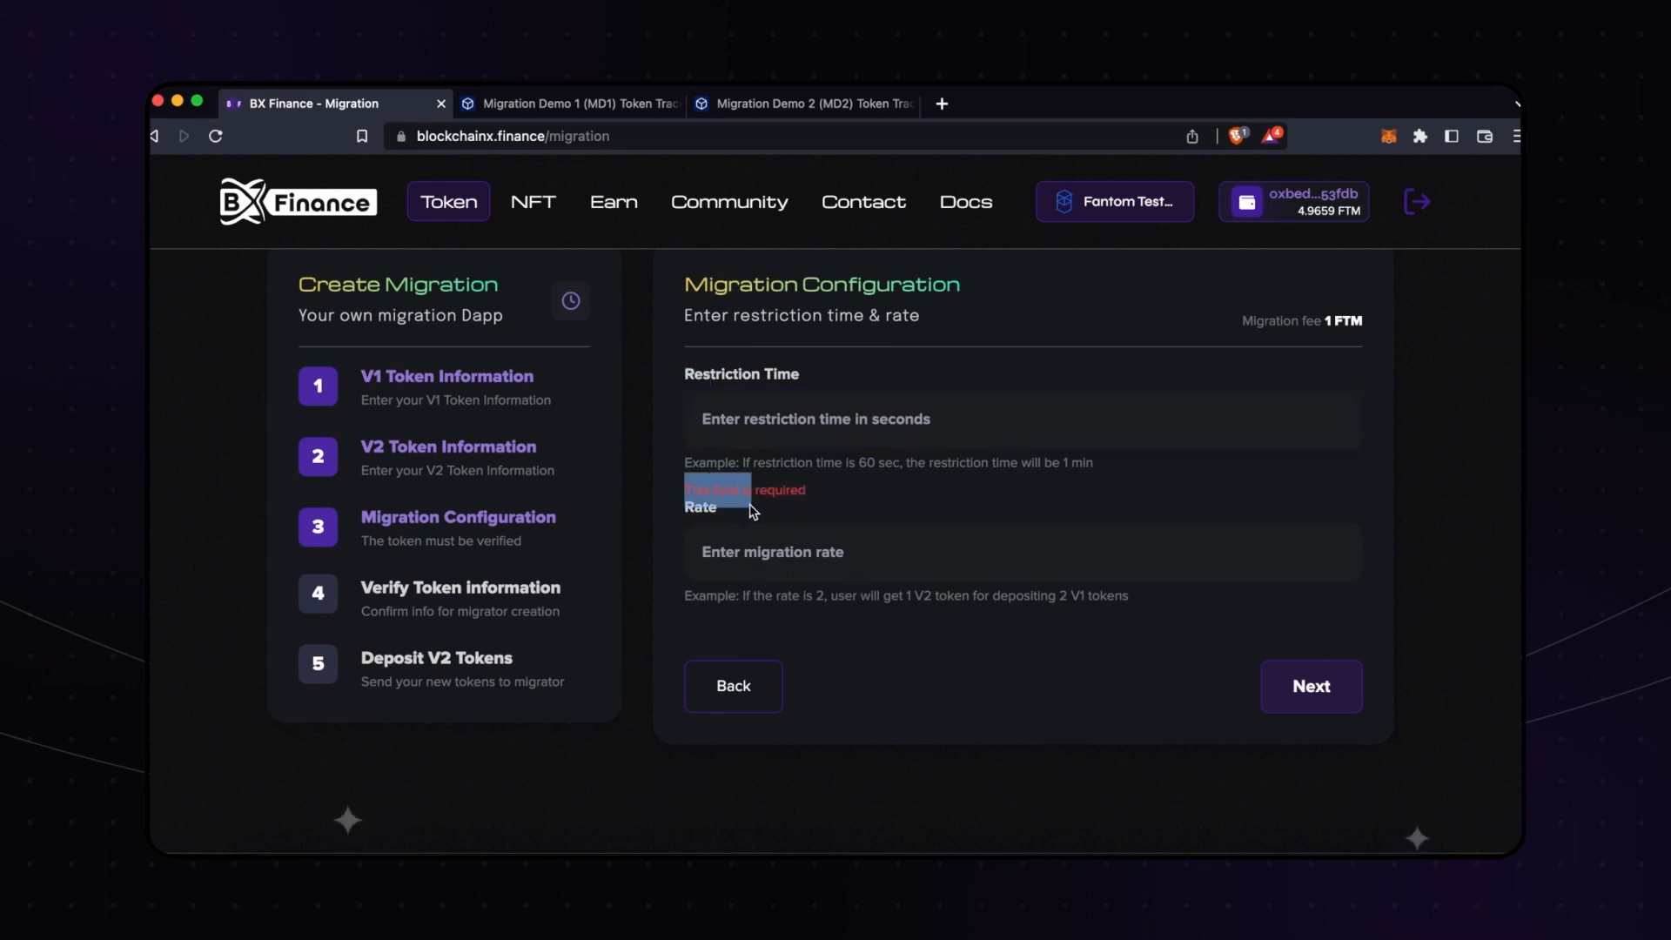
{"action": "scroll", "coordinate": [752, 503], "scroll_direction": "down", "scroll_amount": 1}
{"action": "left_click", "coordinate": [893, 498]}
{"action": "left_click_drag", "start_coordinate": [684, 367], "coordinate": [825, 370]}
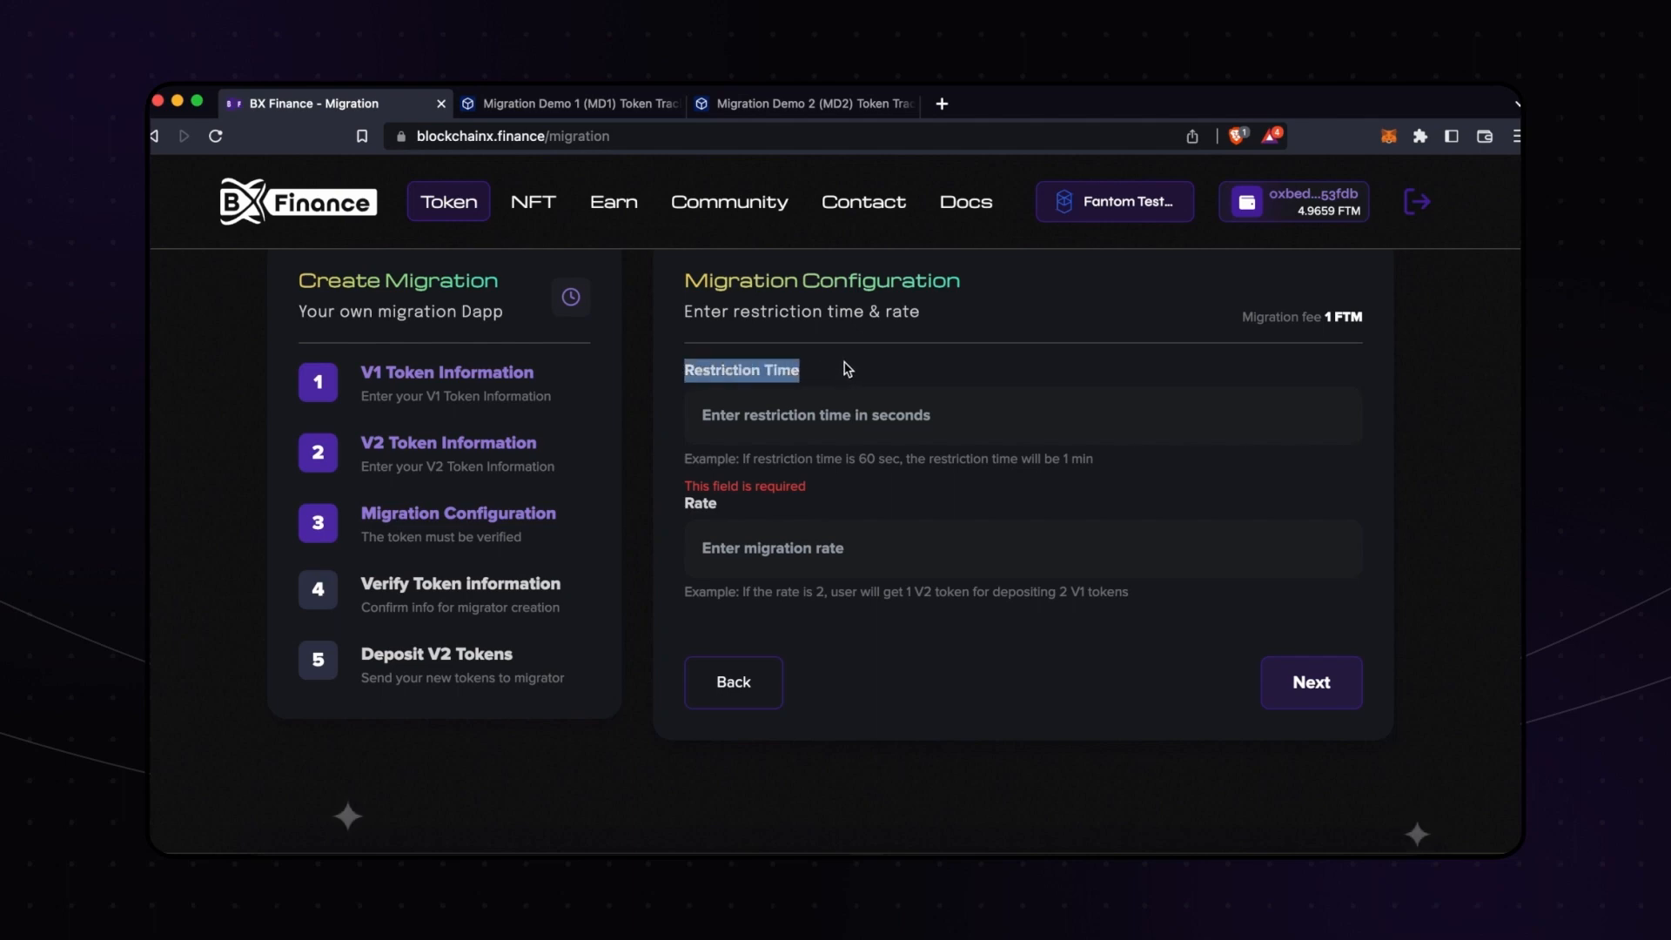
{"action": "left_click", "coordinate": [737, 373]}
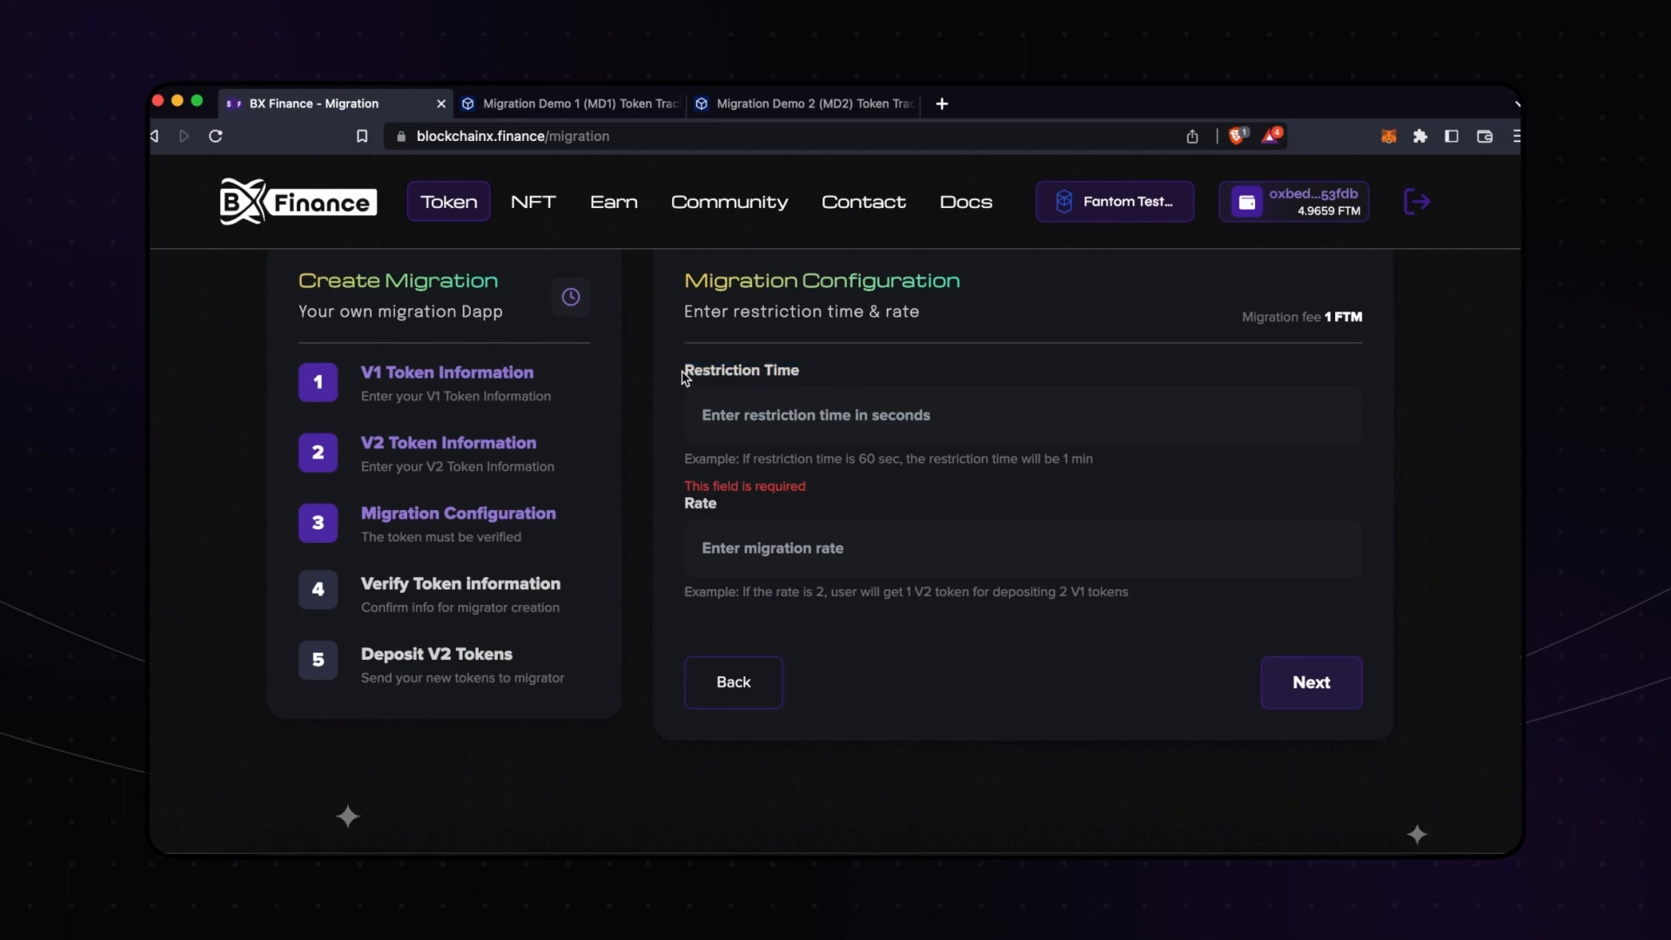
{"action": "scroll", "coordinate": [686, 376], "scroll_direction": "down", "scroll_amount": 1}
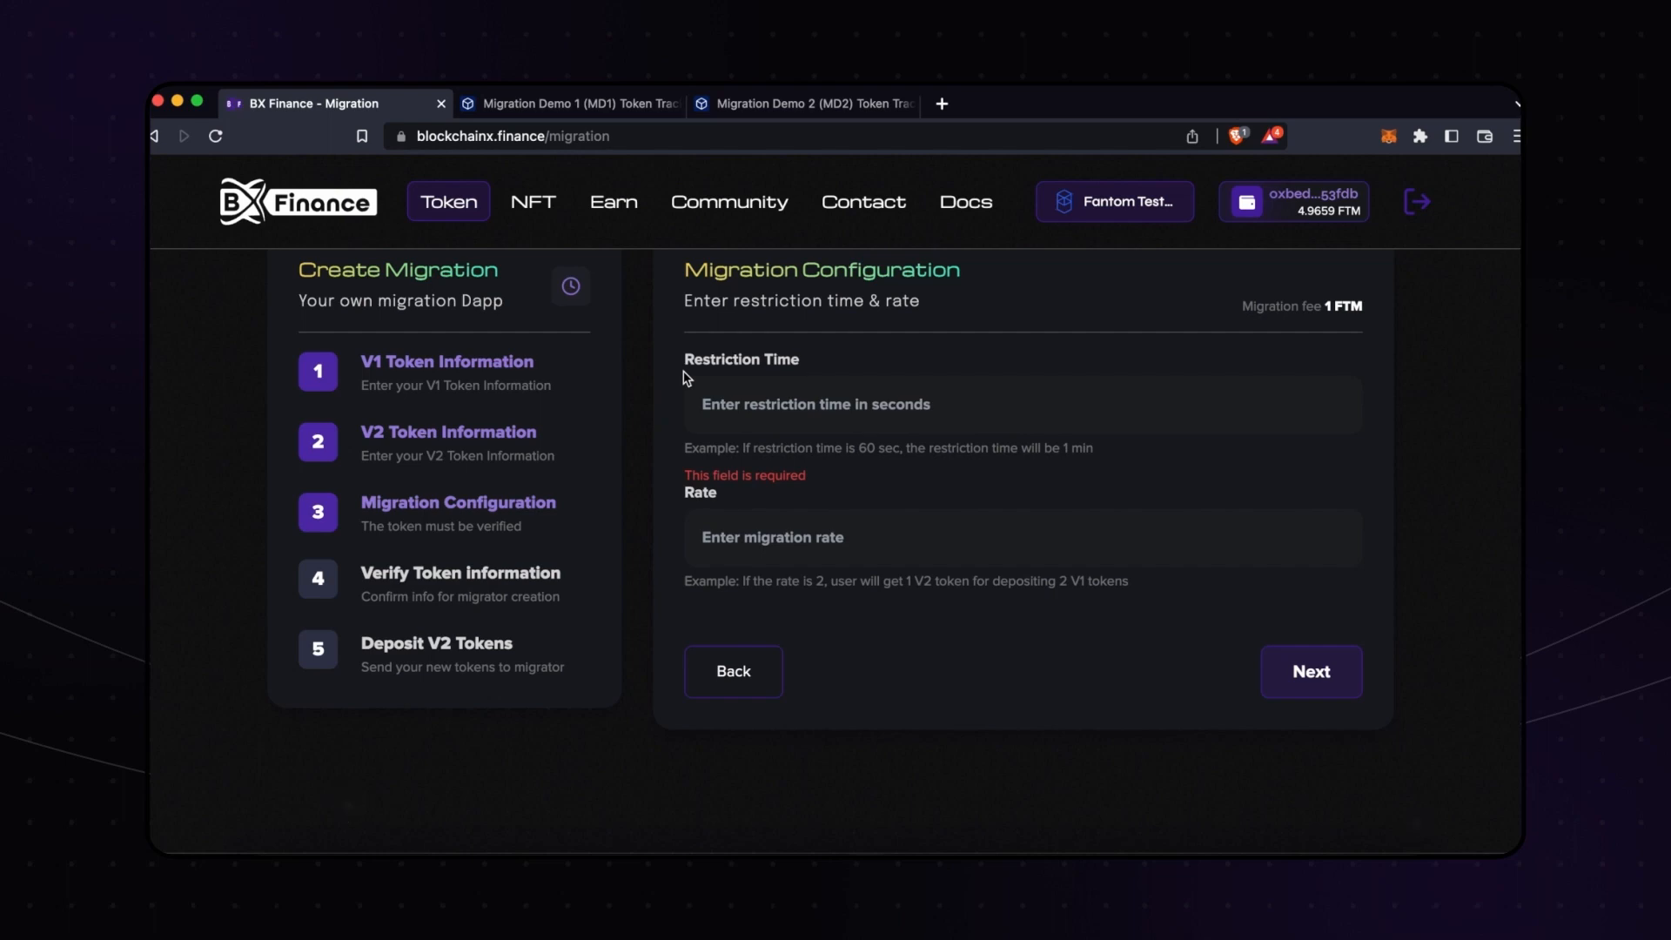
- Set the migration's restriction time to 60 seconds and its rate to 2, and submit the configuration
{"action": "left_click", "coordinate": [795, 403]}
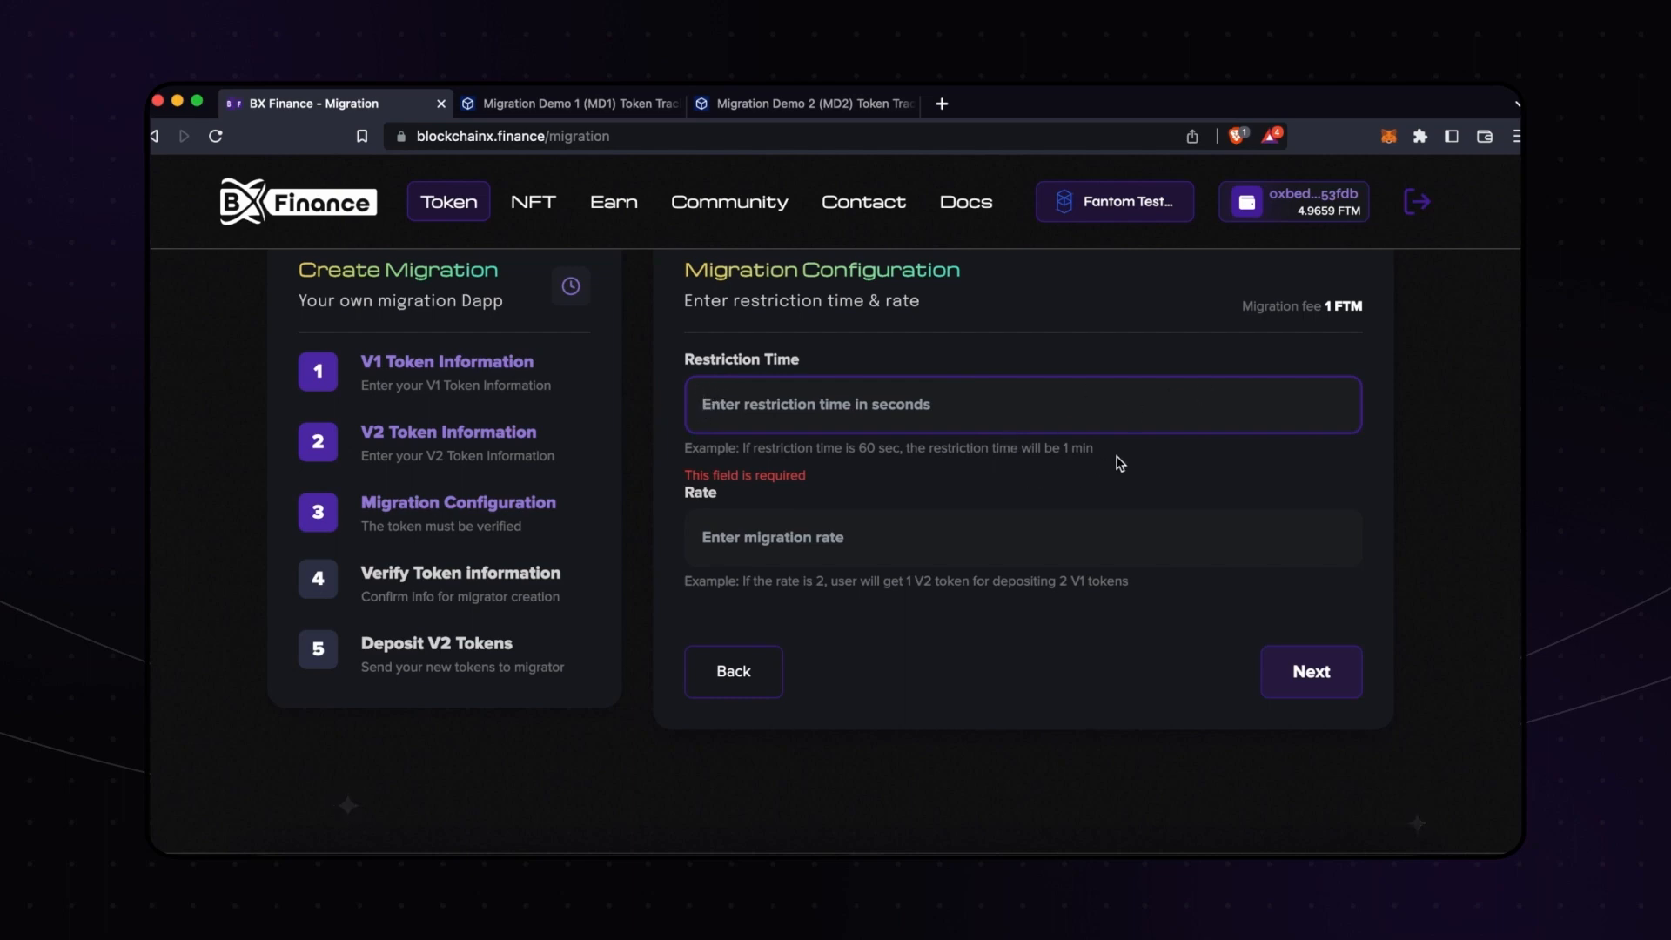
{"action": "type", "text": "60"}
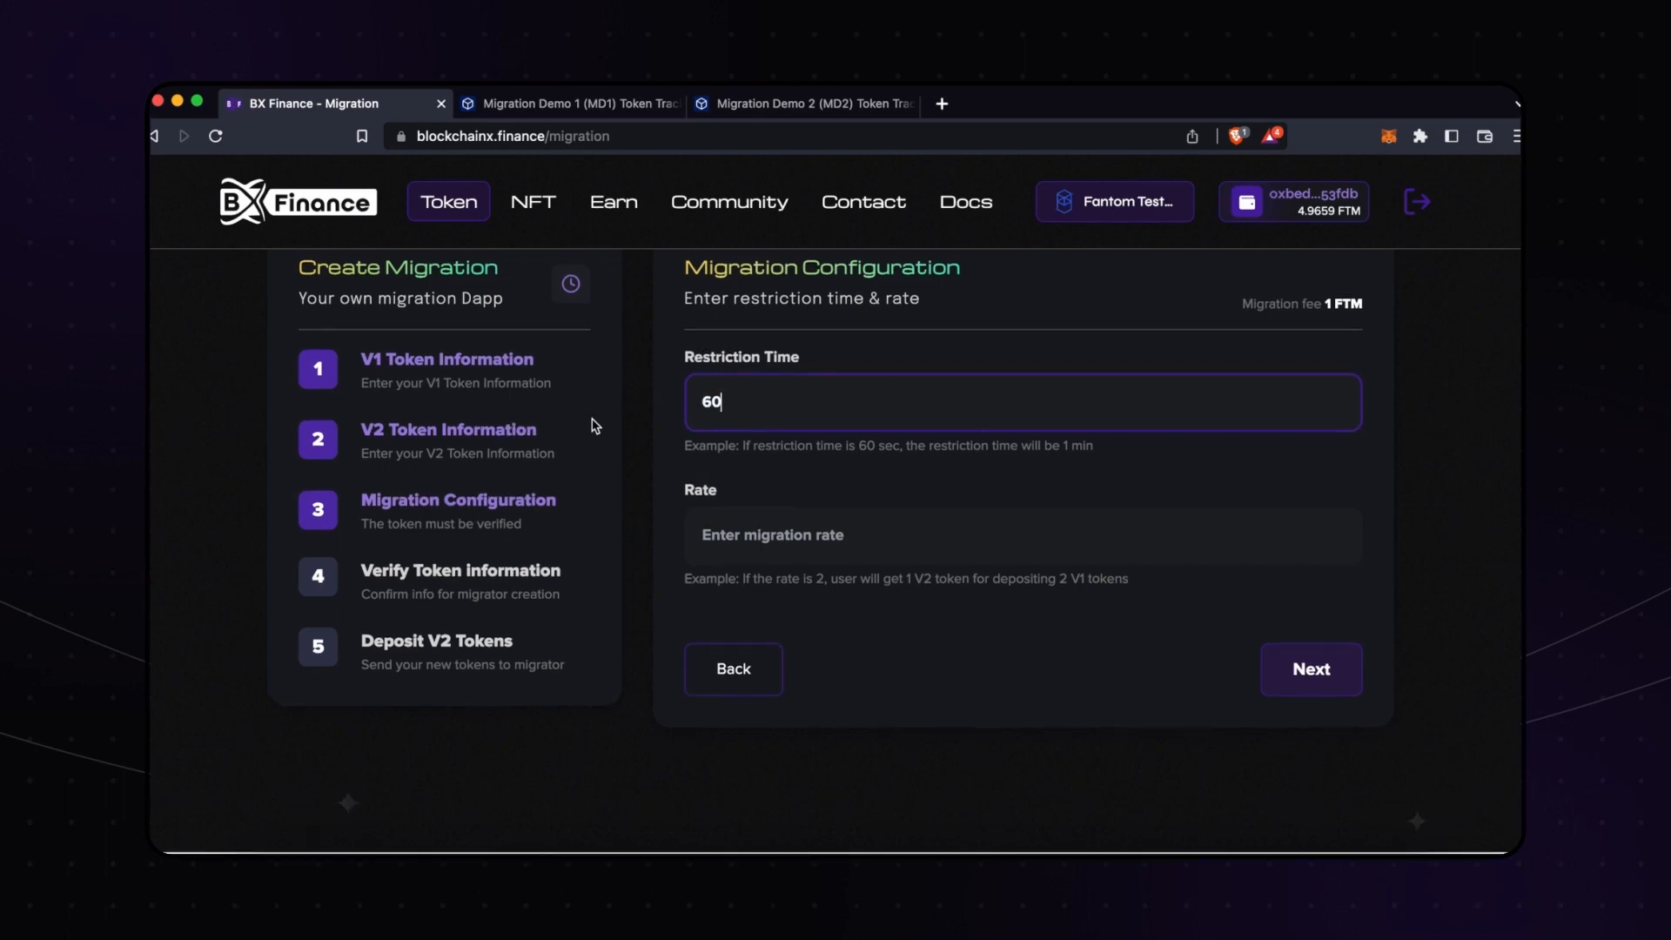
{"action": "left_click", "coordinate": [850, 535]}
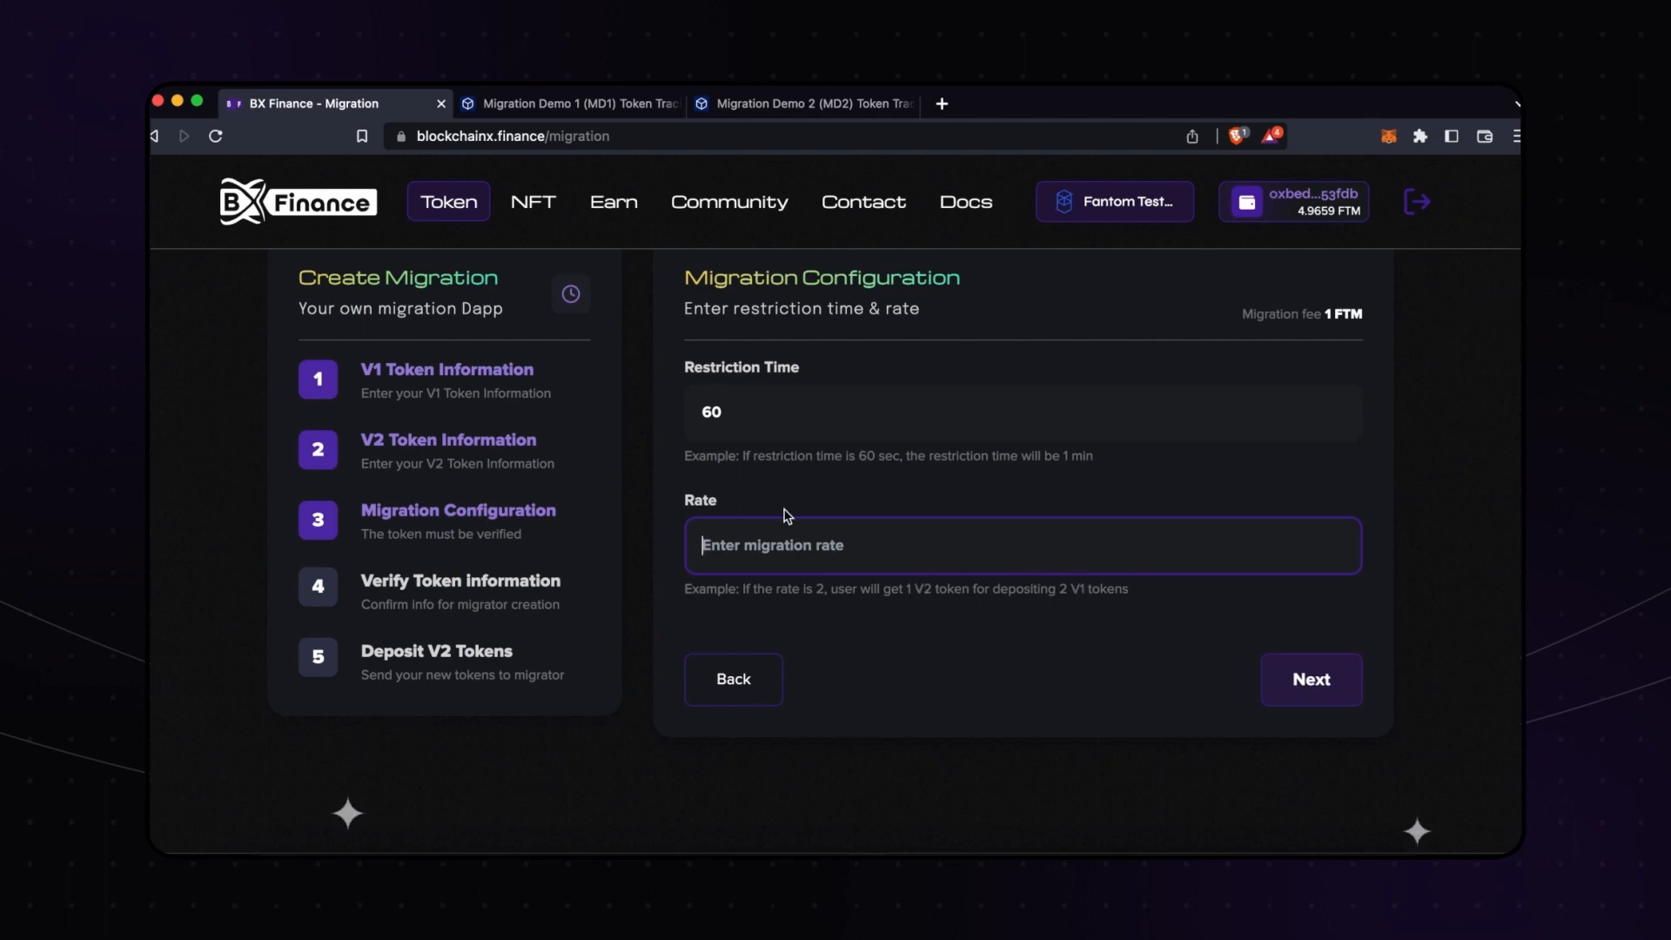
{"action": "left_click", "coordinate": [968, 470]}
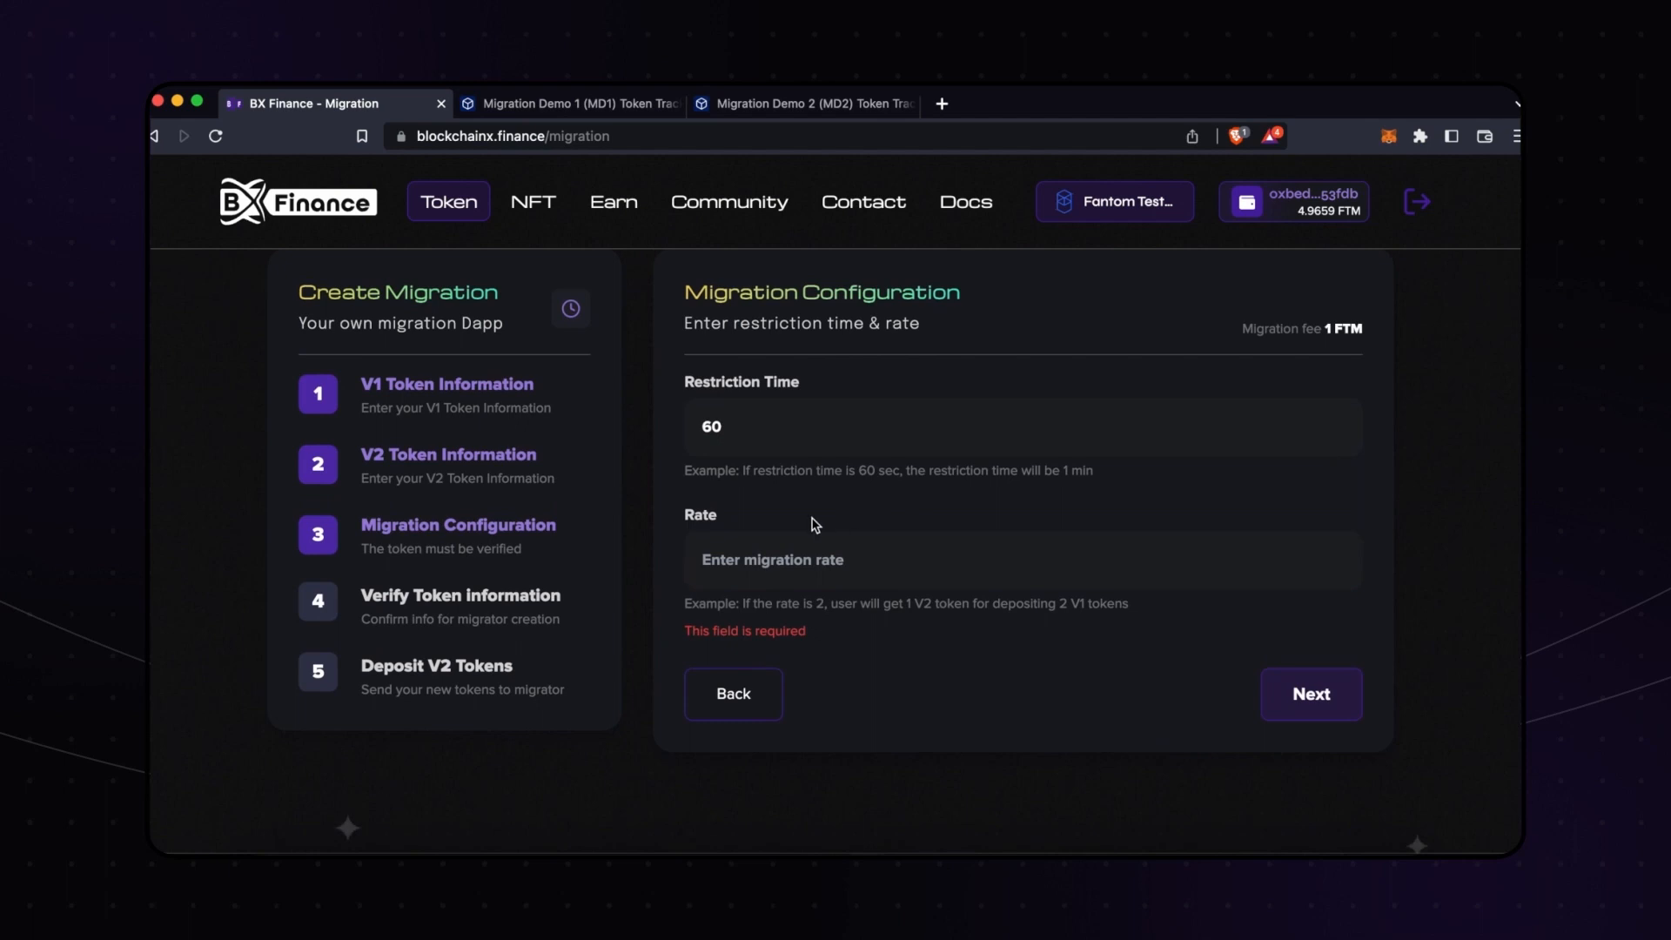
{"action": "left_click", "coordinate": [790, 547]}
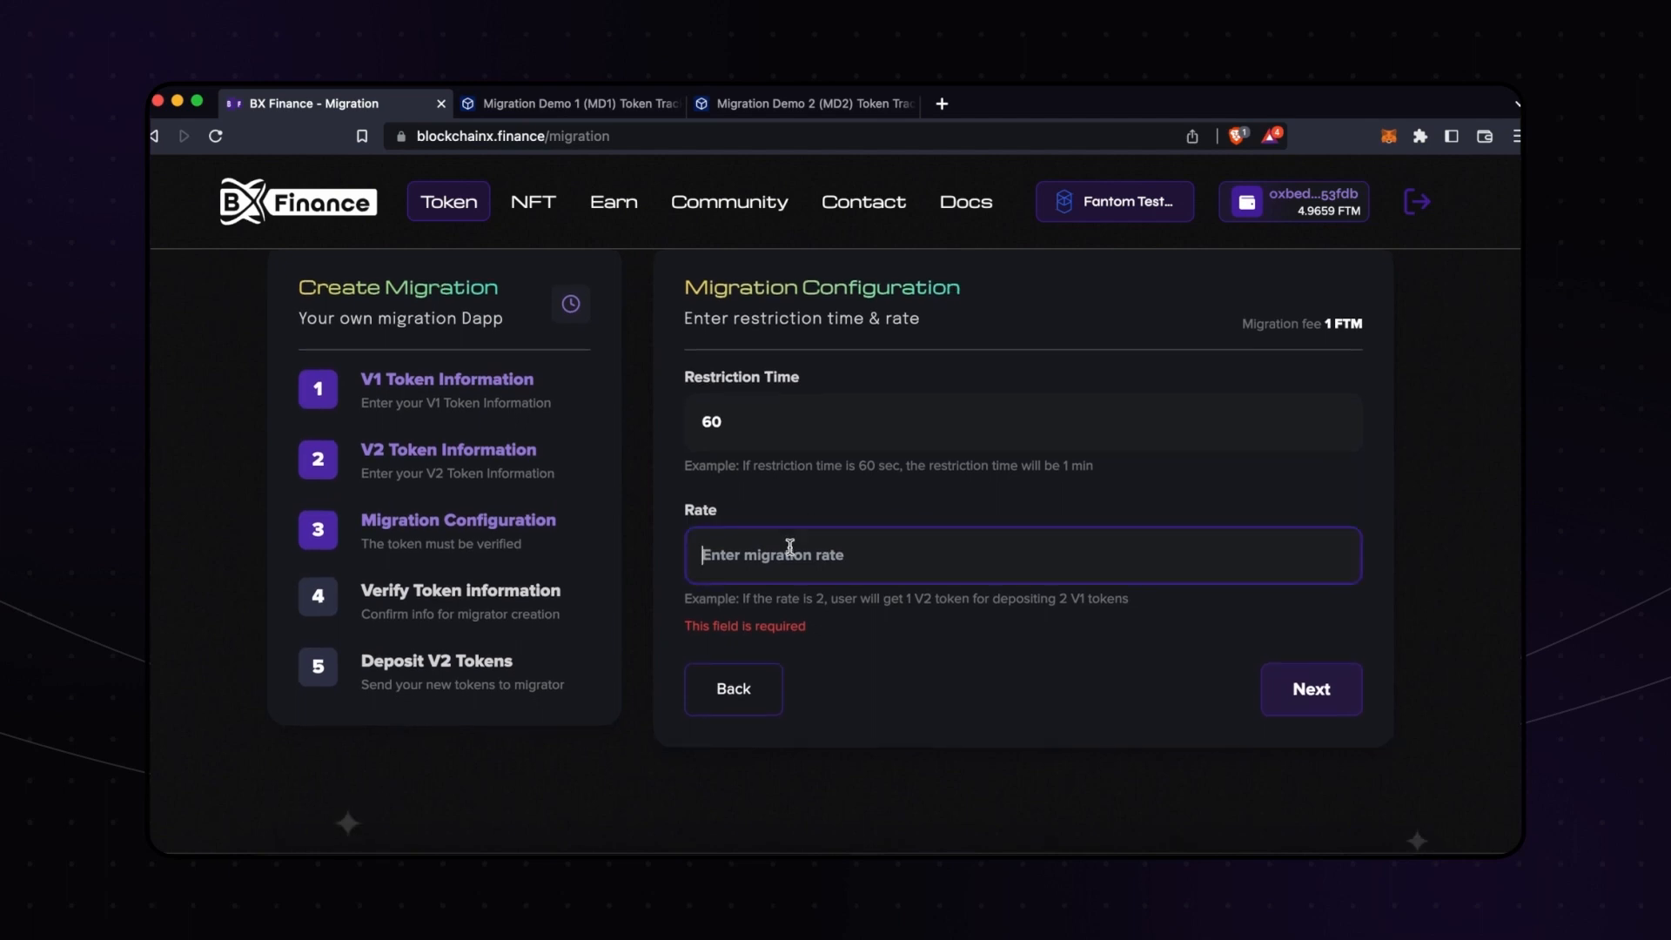
{"action": "type", "text": "2"}
{"action": "left_click", "coordinate": [1082, 698]}
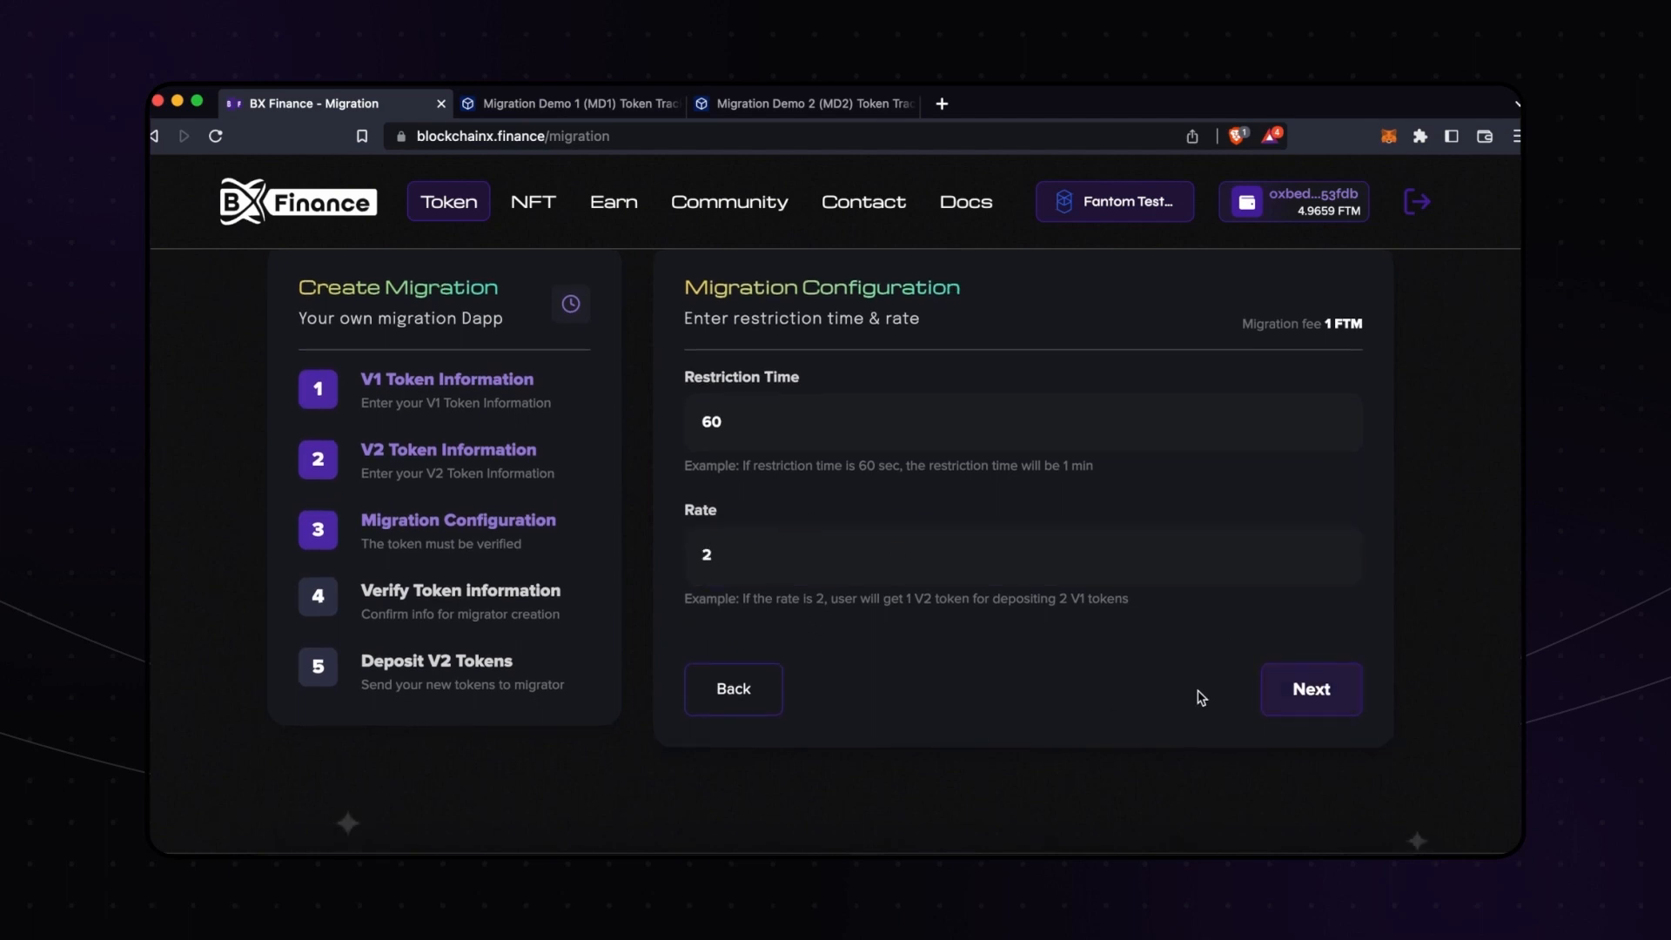
{"action": "left_click", "coordinate": [1310, 701]}
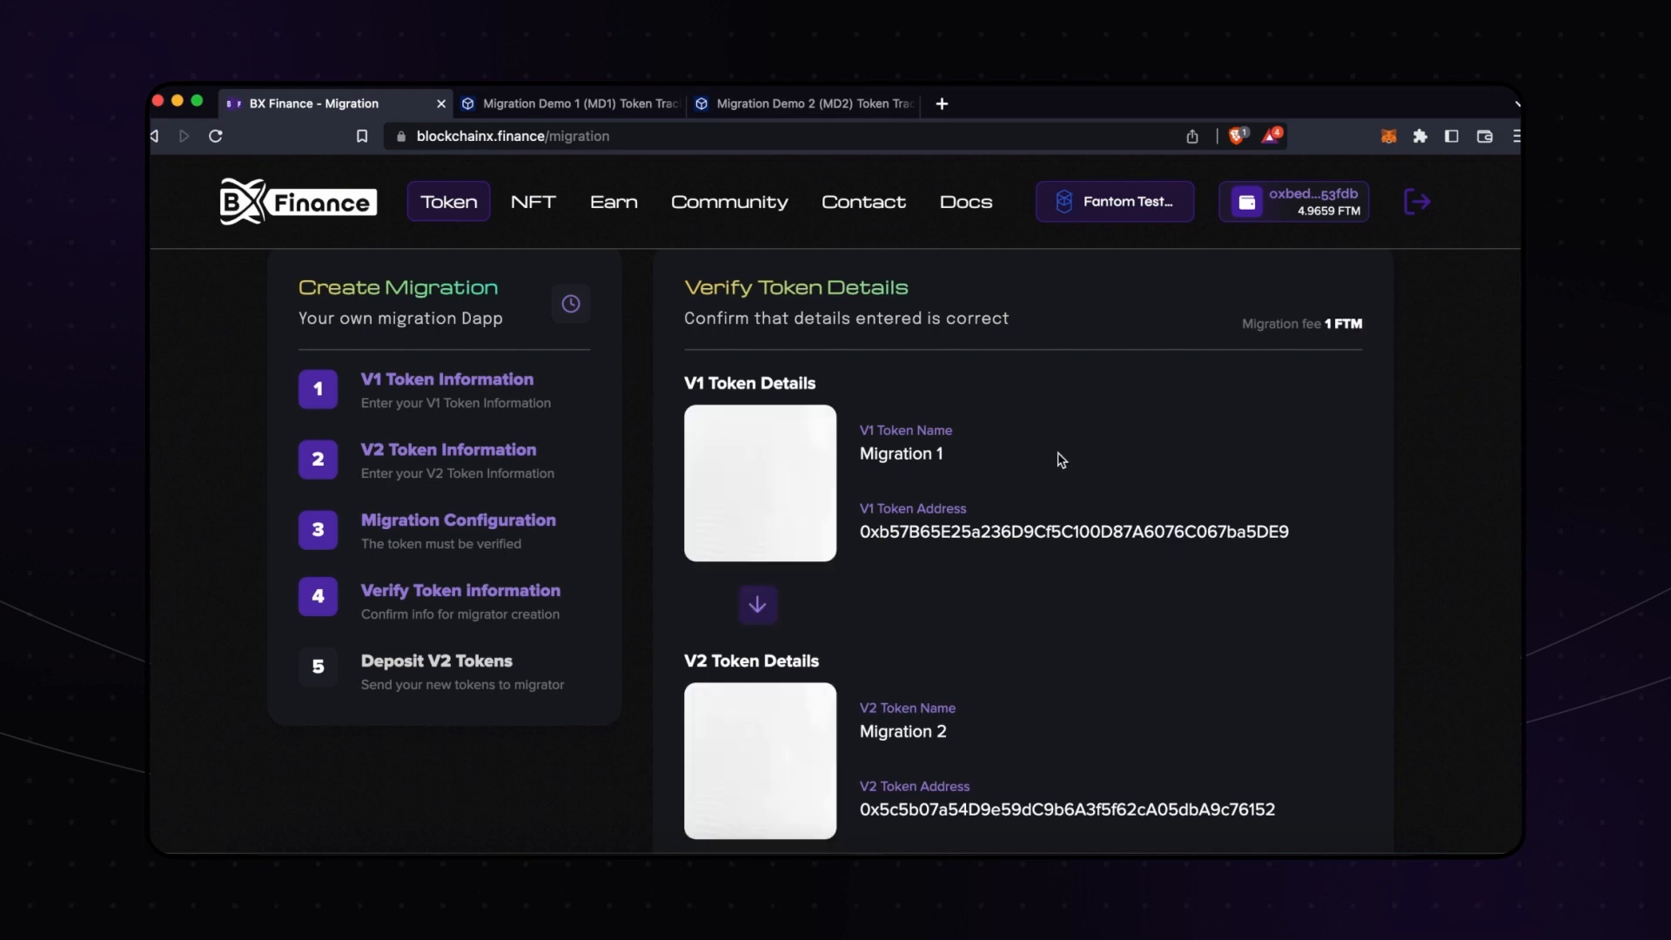
- Review the V1 and V2 token details and migration configuration, create the migrator, and approve the 1 FTM transaction in MetaMask
{"action": "scroll", "coordinate": [1095, 538], "scroll_direction": "down", "scroll_amount": 3}
{"action": "scroll", "coordinate": [1094, 539], "scroll_direction": "down", "scroll_amount": 3}
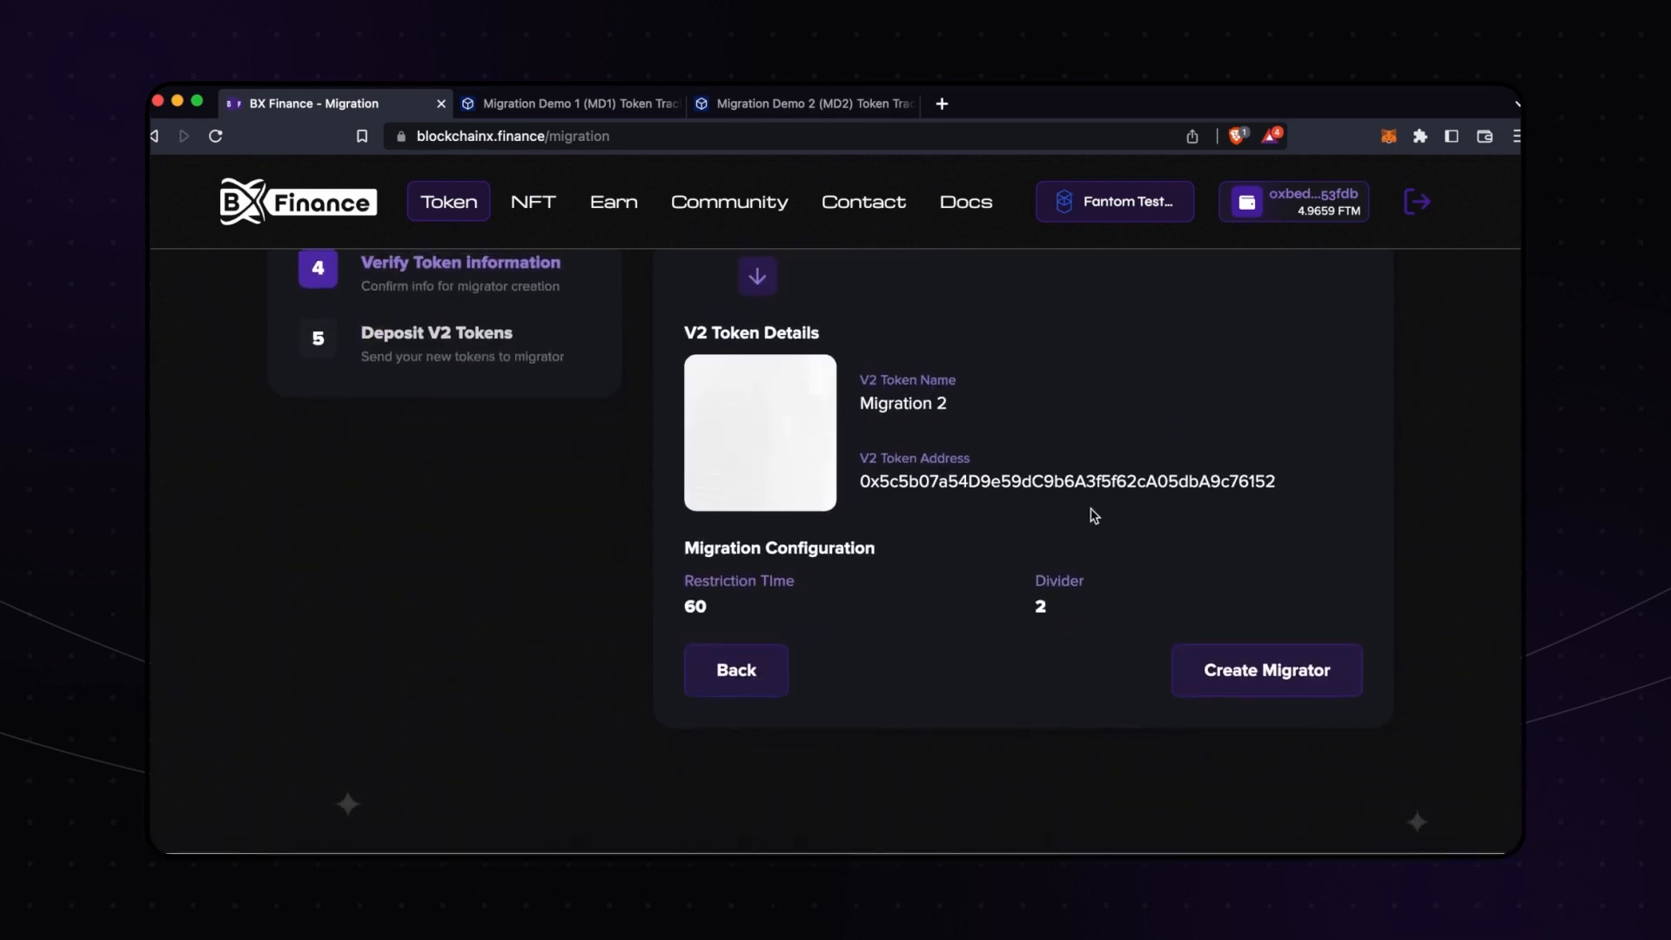
{"action": "scroll", "coordinate": [1044, 478], "scroll_direction": "up", "scroll_amount": 12}
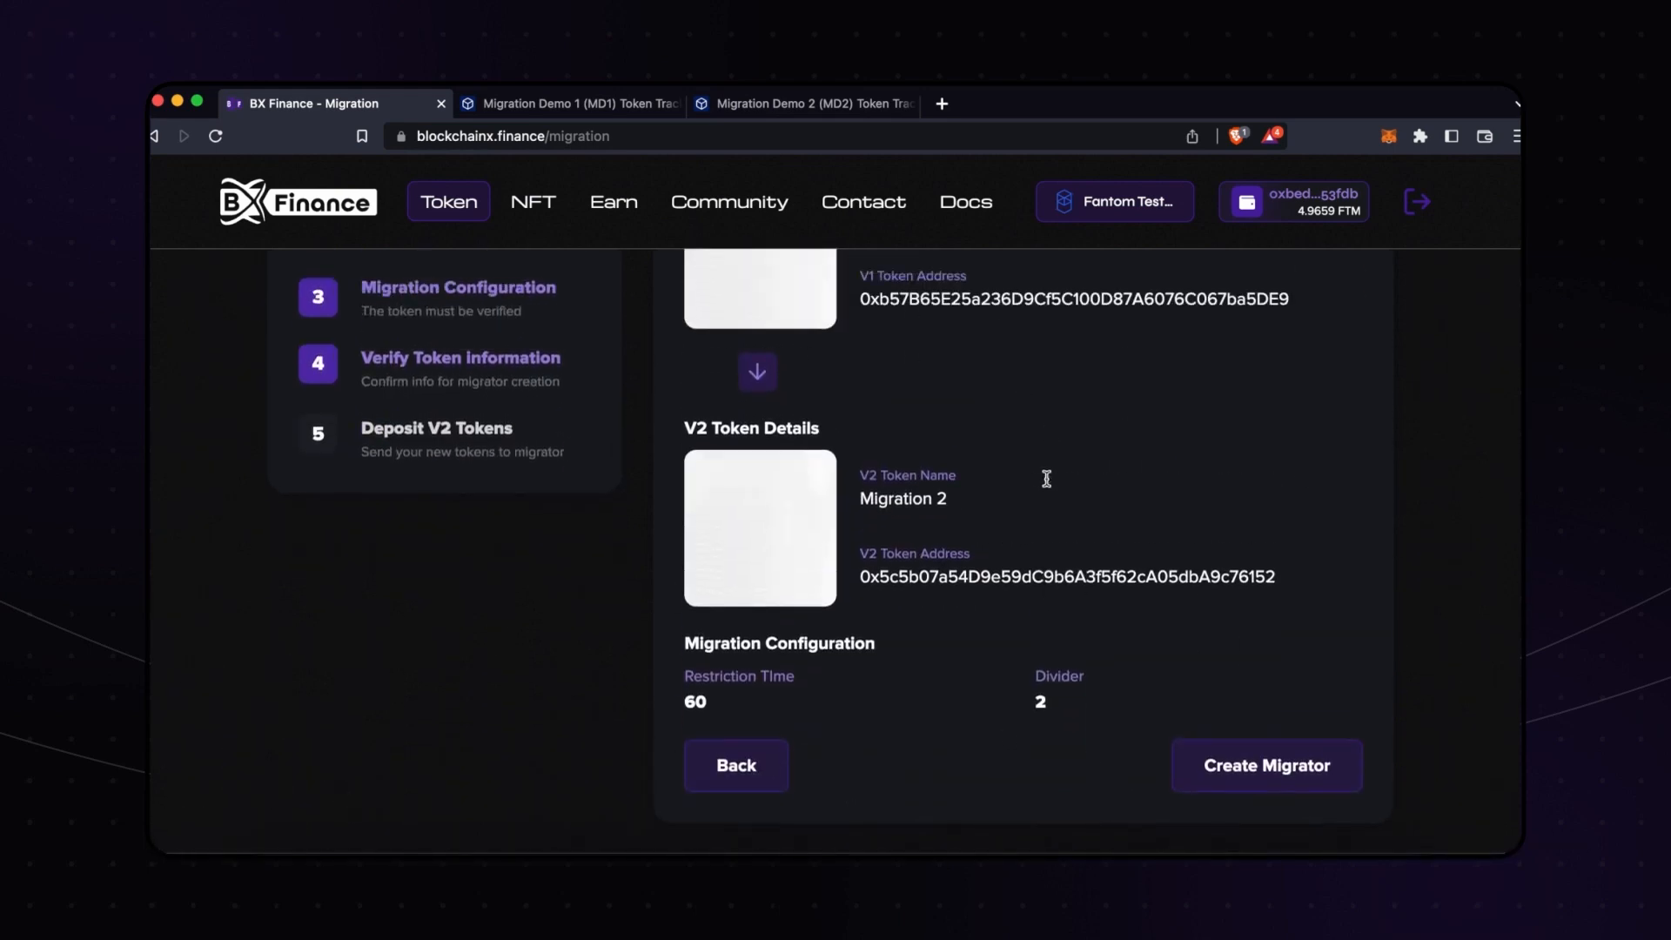
{"action": "scroll", "coordinate": [1026, 396], "scroll_direction": "down", "scroll_amount": 9}
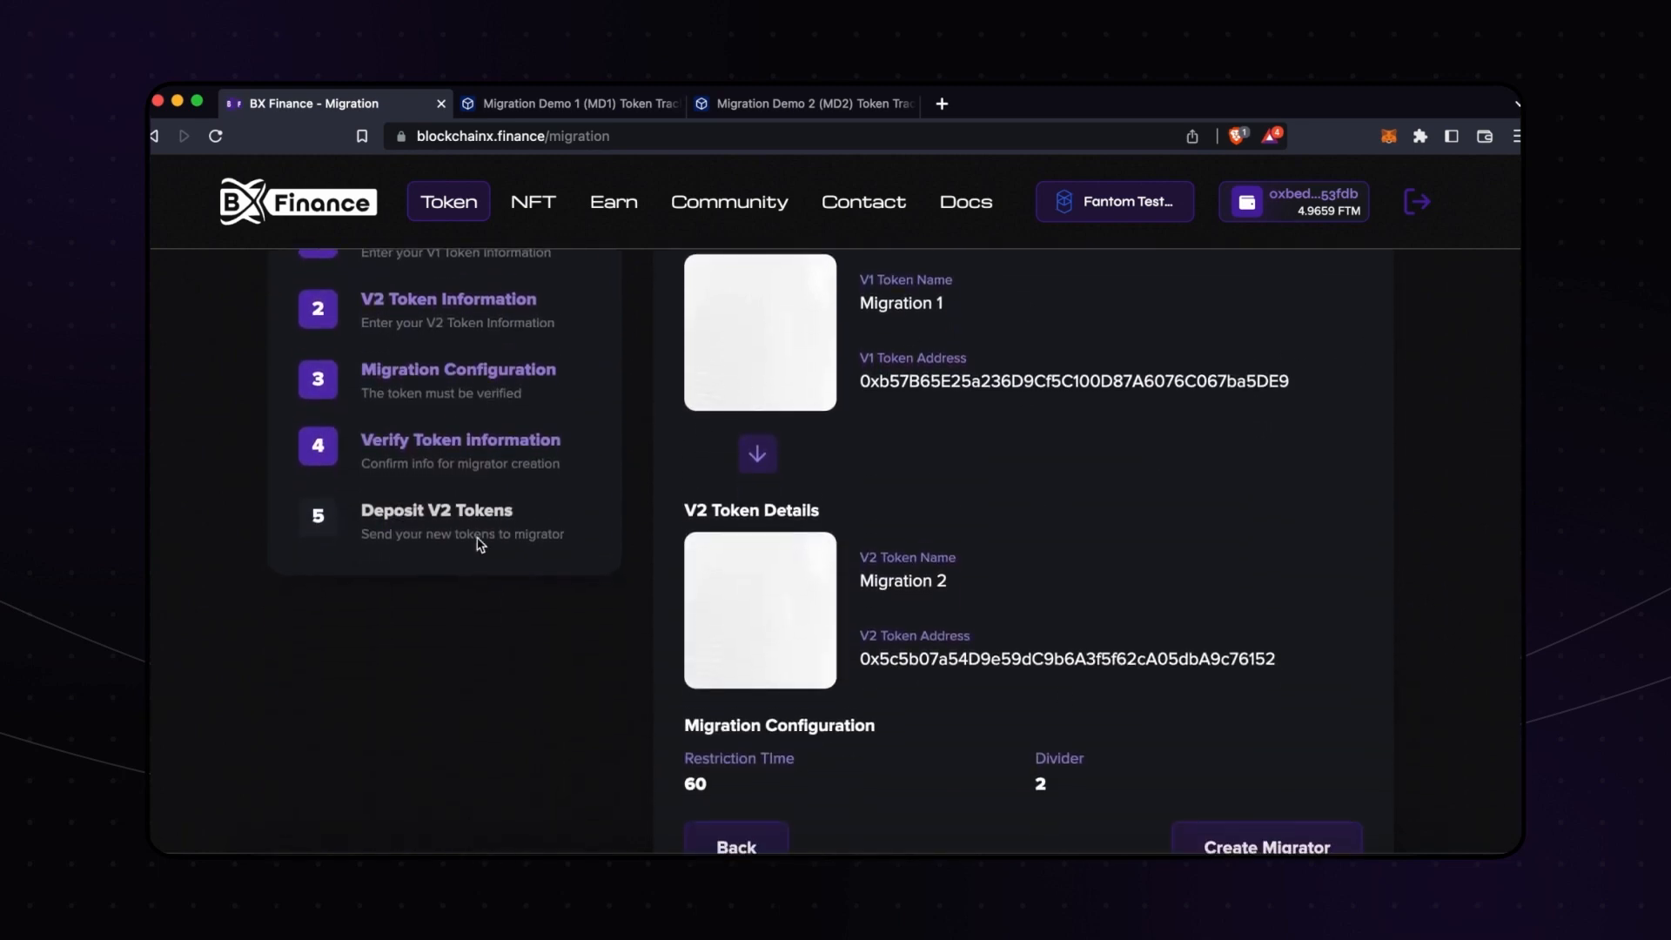
{"action": "scroll", "coordinate": [1089, 566], "scroll_direction": "down", "scroll_amount": 3}
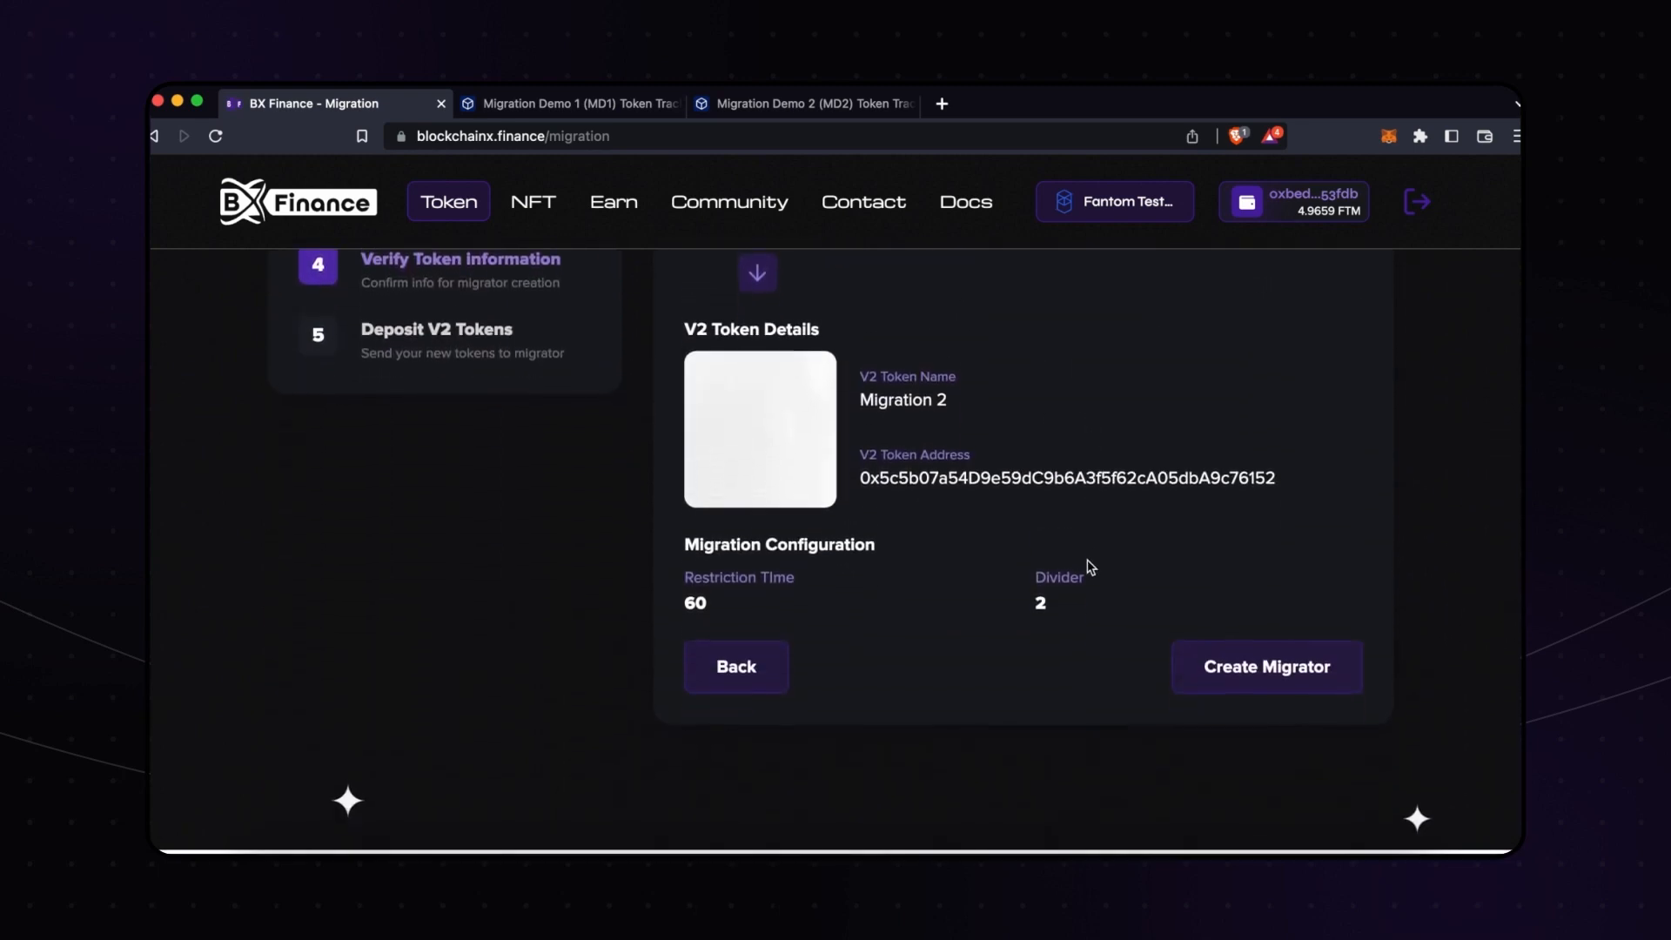
{"action": "left_click", "coordinate": [1307, 684]}
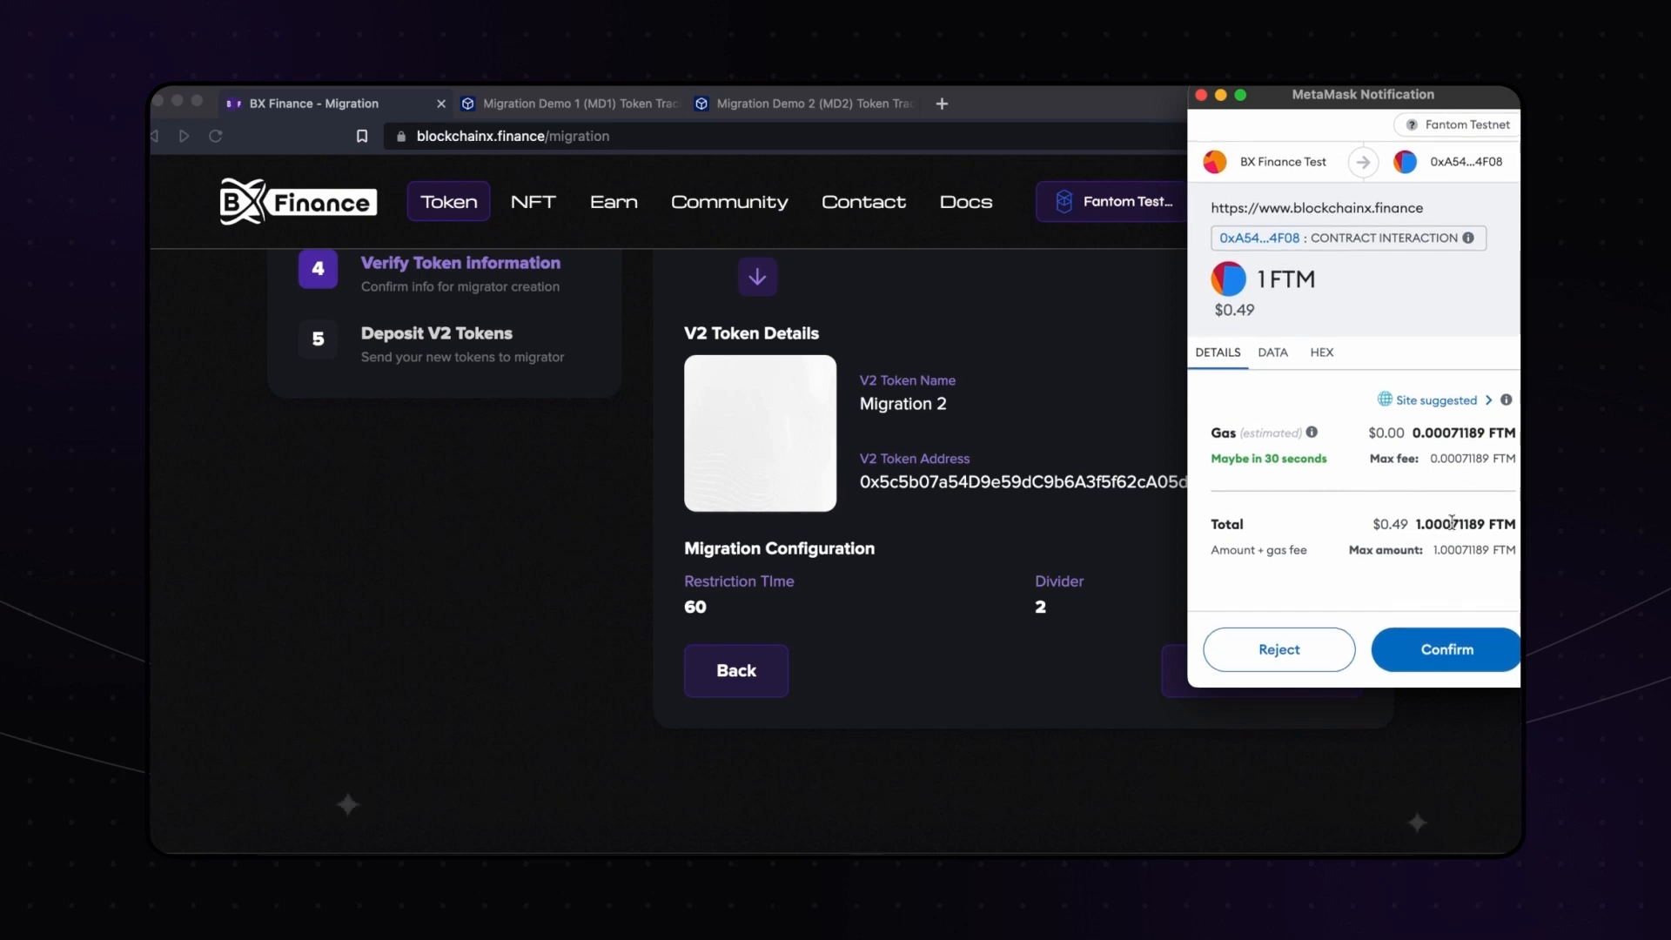
{"action": "left_click", "coordinate": [1441, 653]}
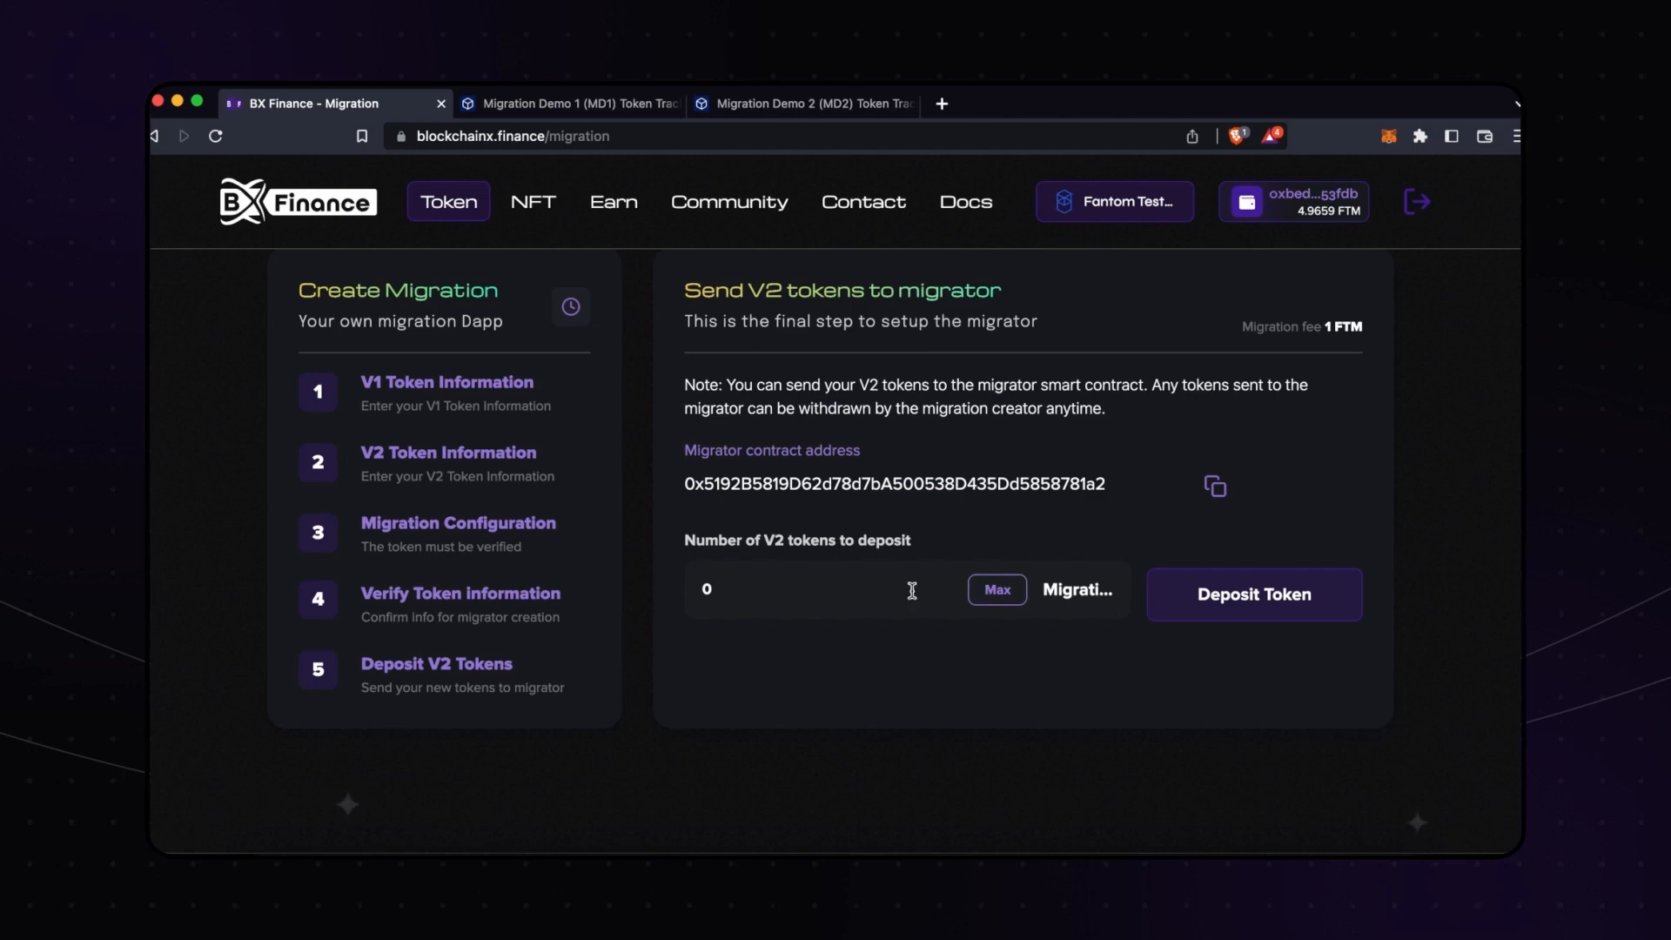
- Deposit 1000 V2 tokens into the migrator contract and approve the MD2 transfer in MetaMask
{"action": "left_click_drag", "start_coordinate": [838, 586], "coordinate": [160, 590]}
{"action": "type", "text": "1000"}
{"action": "left_click", "coordinate": [1311, 599]}
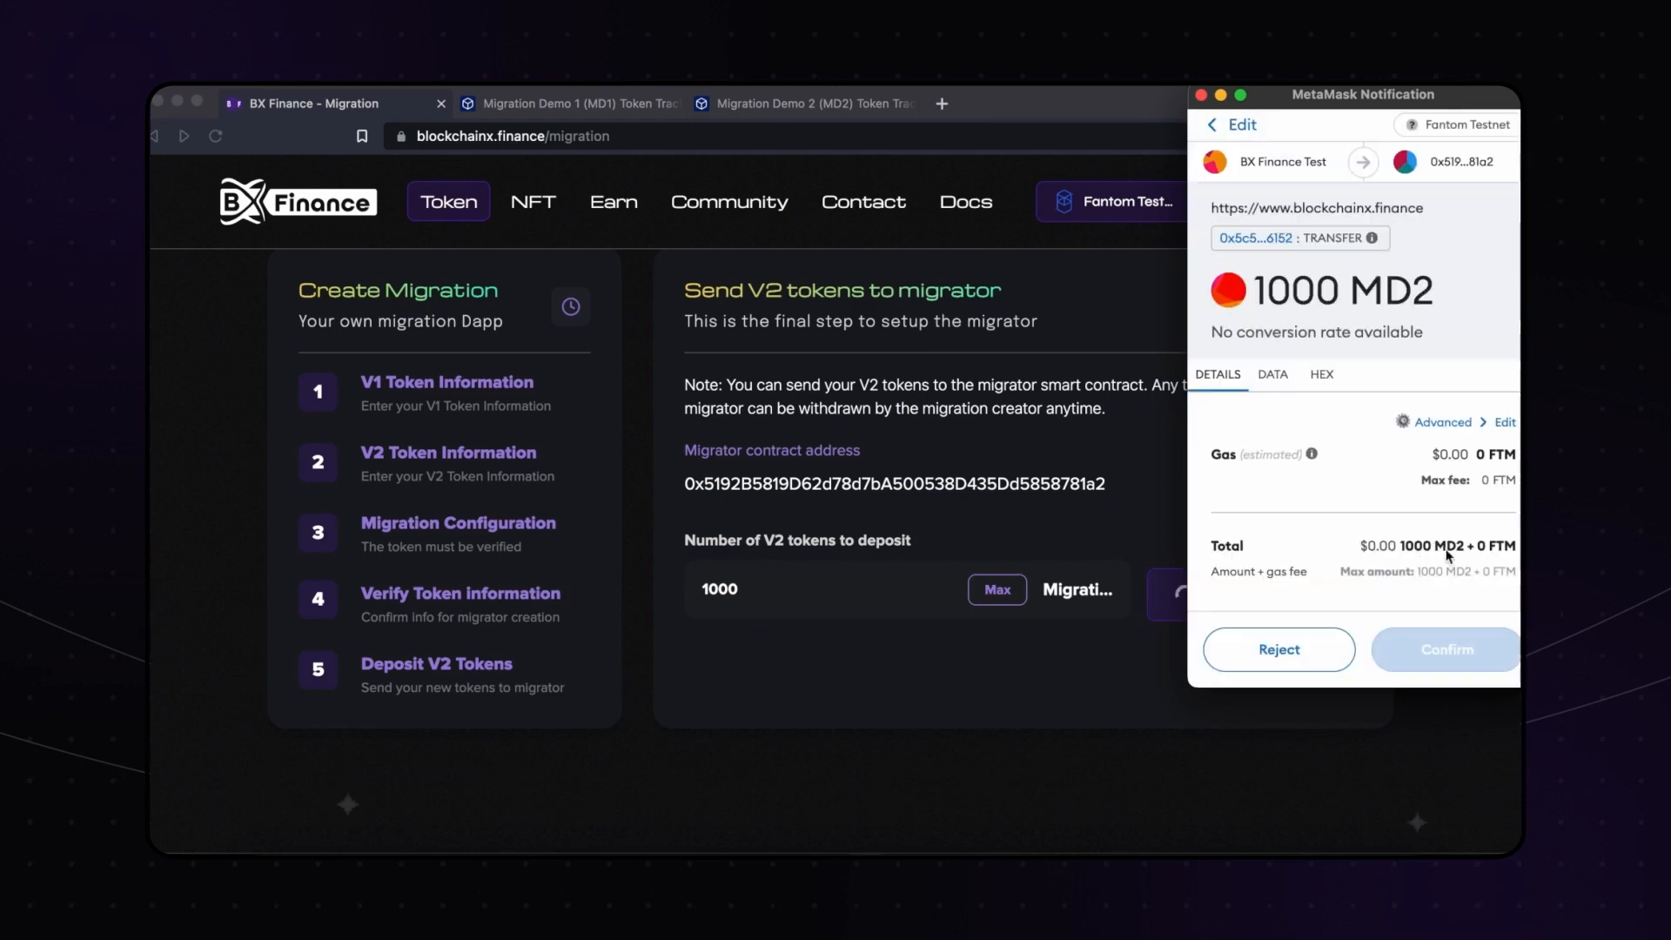
{"action": "scroll", "coordinate": [1447, 555], "scroll_direction": "down", "scroll_amount": 2}
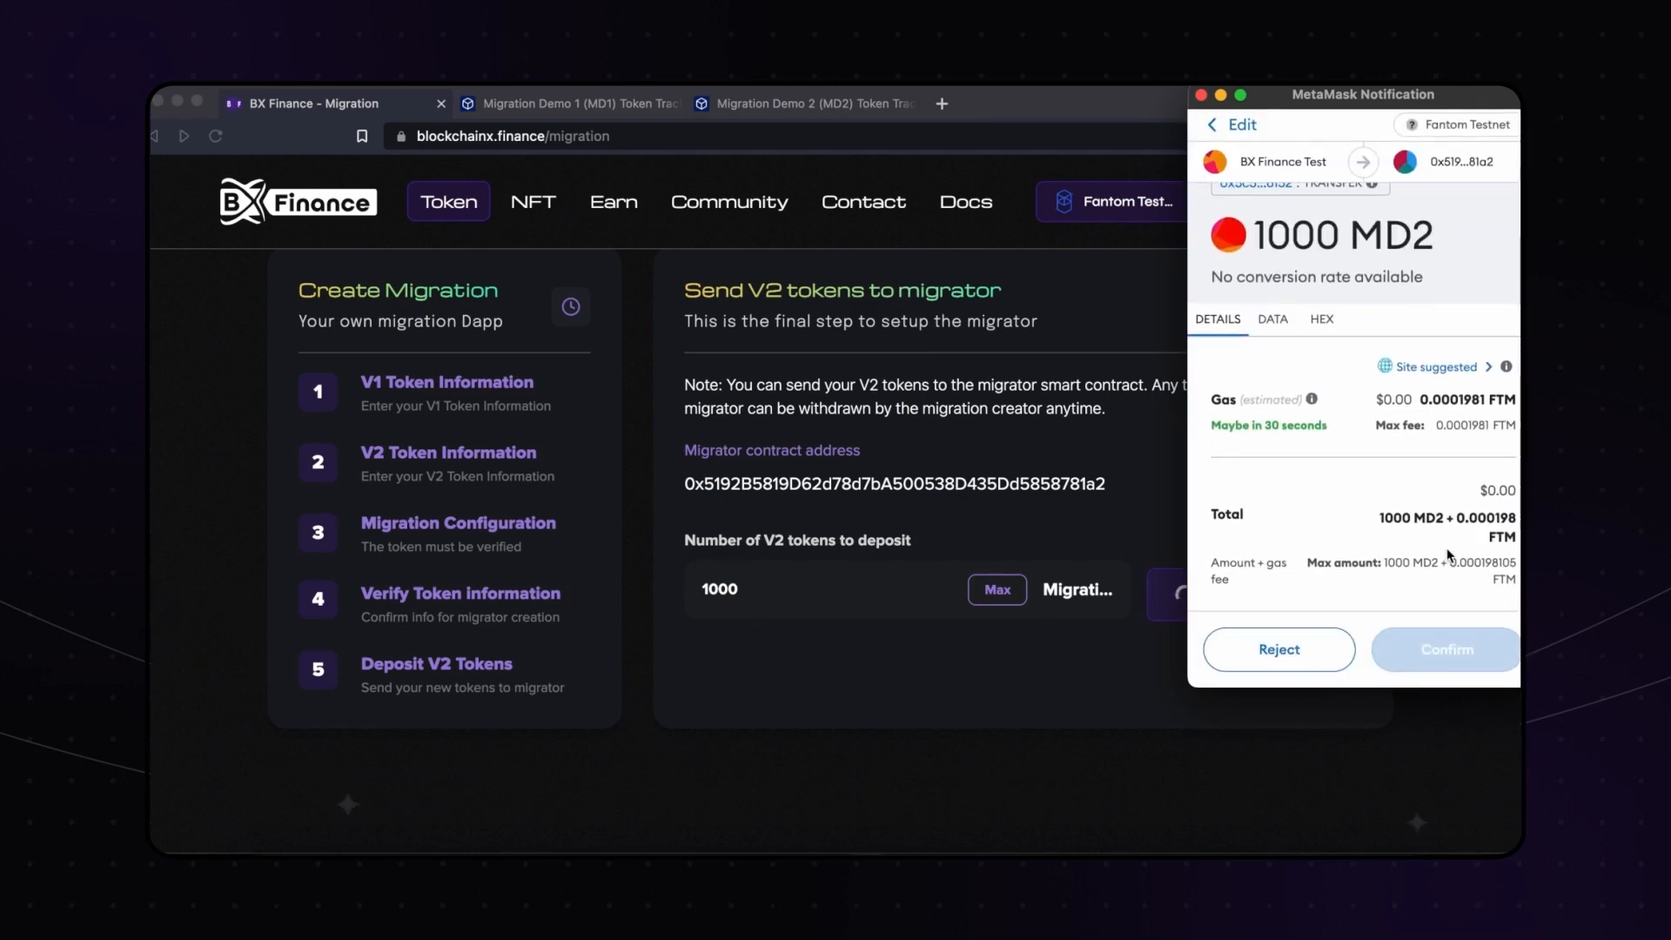
{"action": "left_click", "coordinate": [1450, 654]}
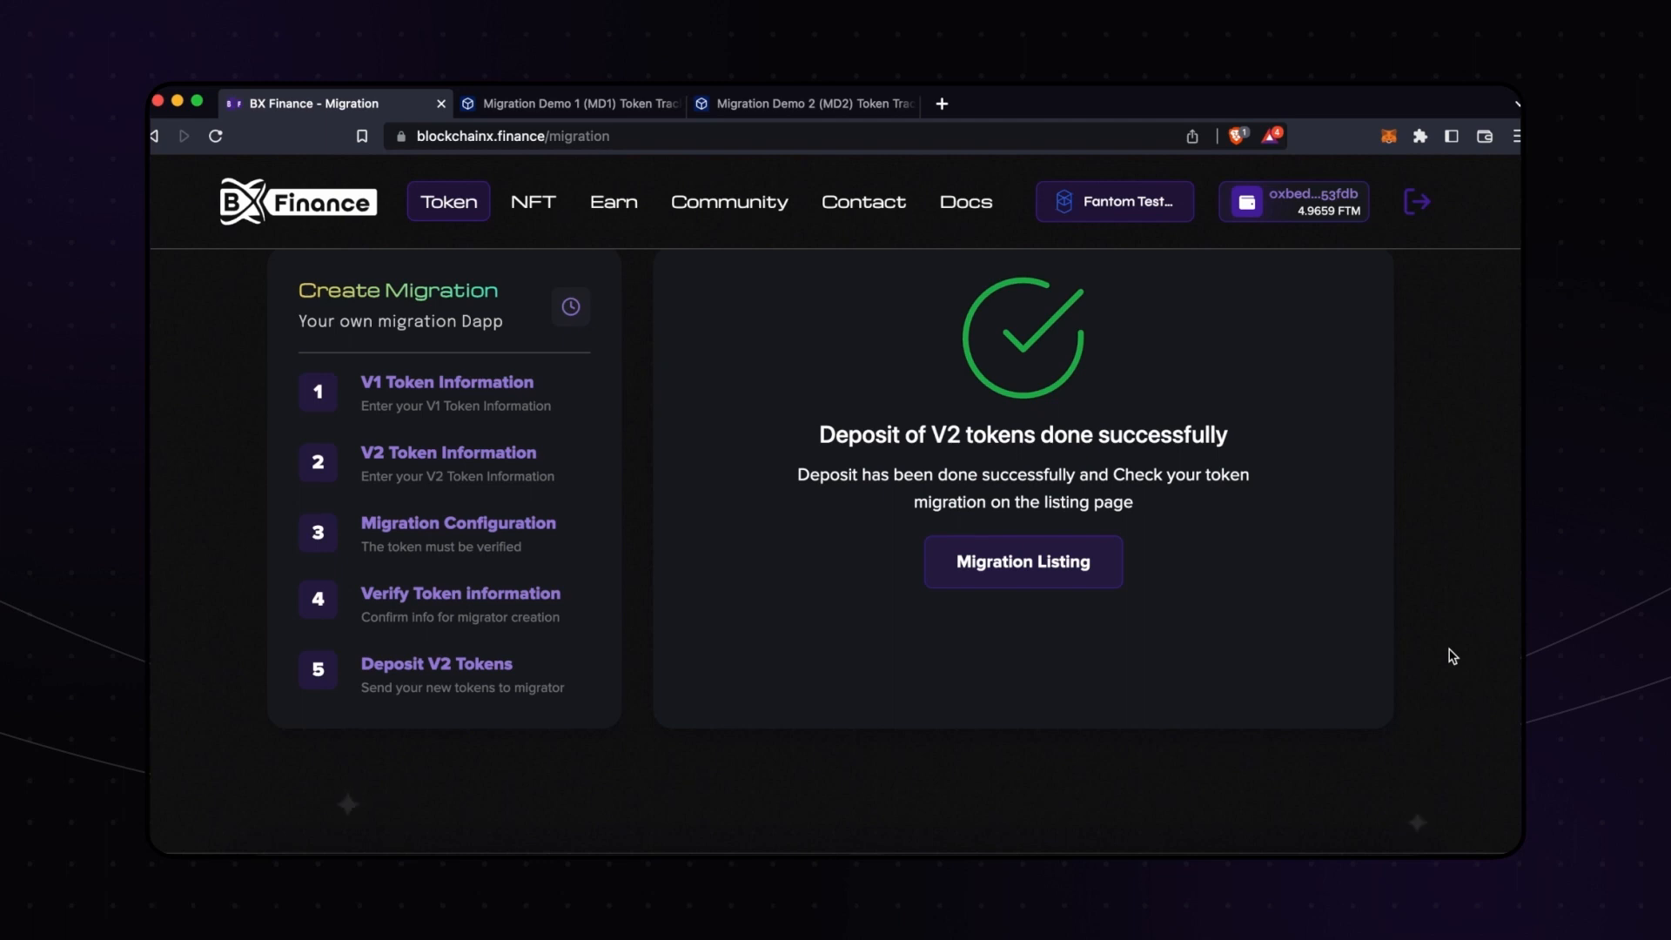
{"action": "scroll", "coordinate": [1255, 444], "scroll_direction": "up", "scroll_amount": 1}
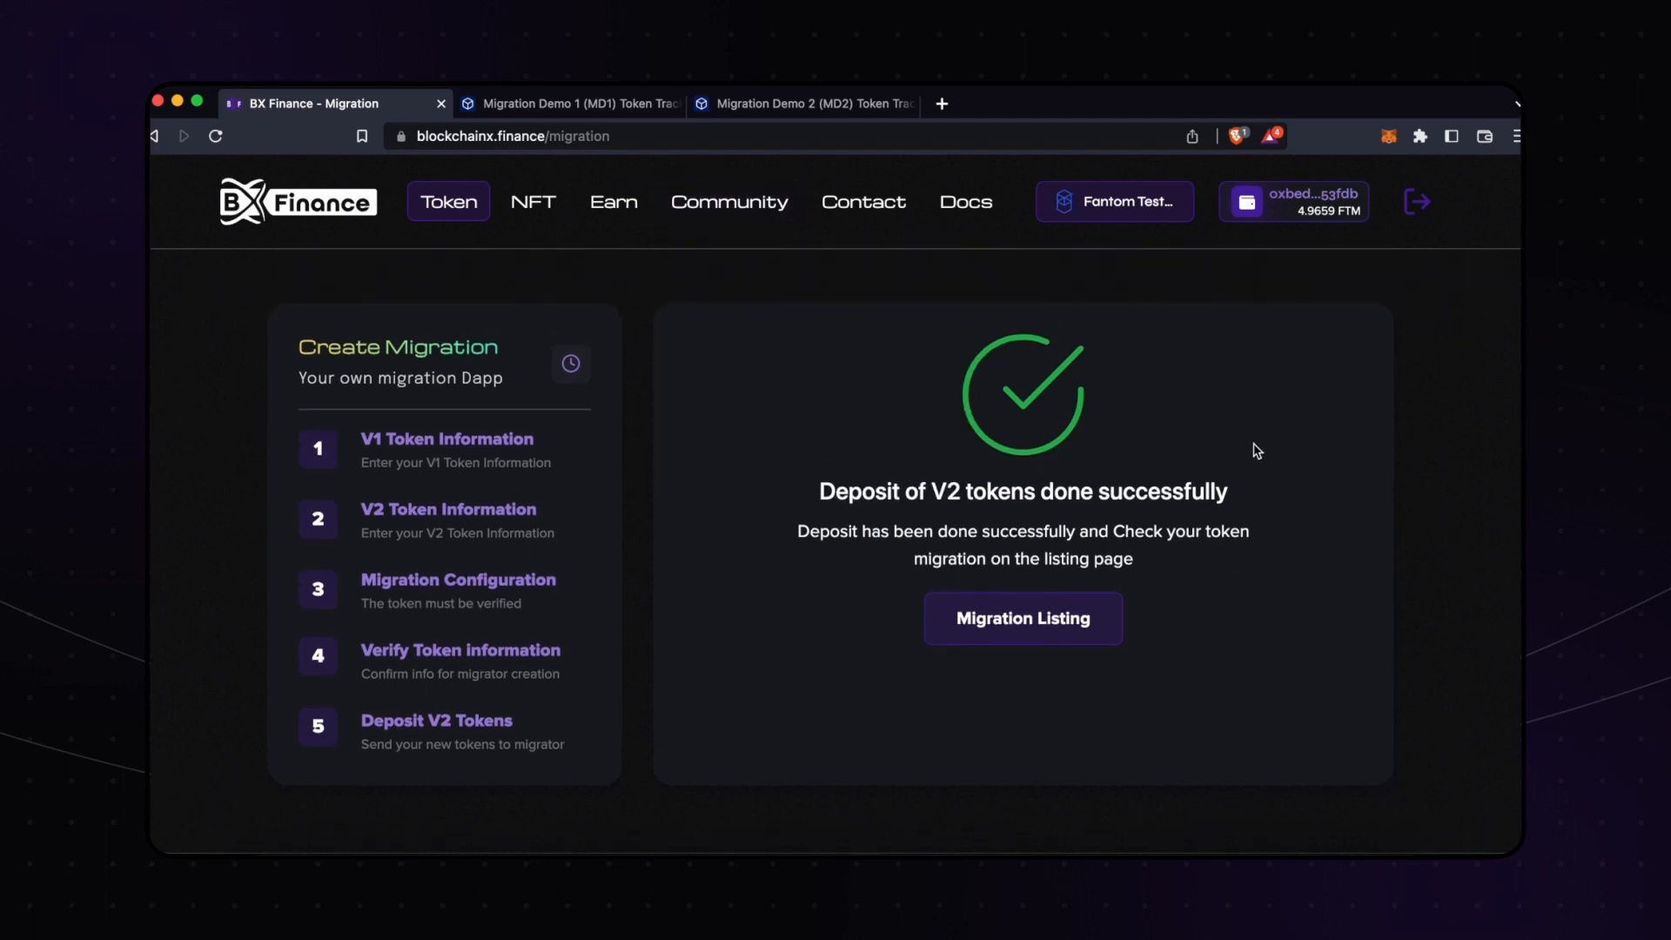
{"action": "scroll", "coordinate": [1257, 450], "scroll_direction": "up", "scroll_amount": 3}
{"action": "left_click_drag", "start_coordinate": [836, 474], "coordinate": [1009, 599]}
{"action": "left_click", "coordinate": [1010, 599]}
{"action": "scroll", "coordinate": [1193, 586], "scroll_direction": "down", "scroll_amount": 4}
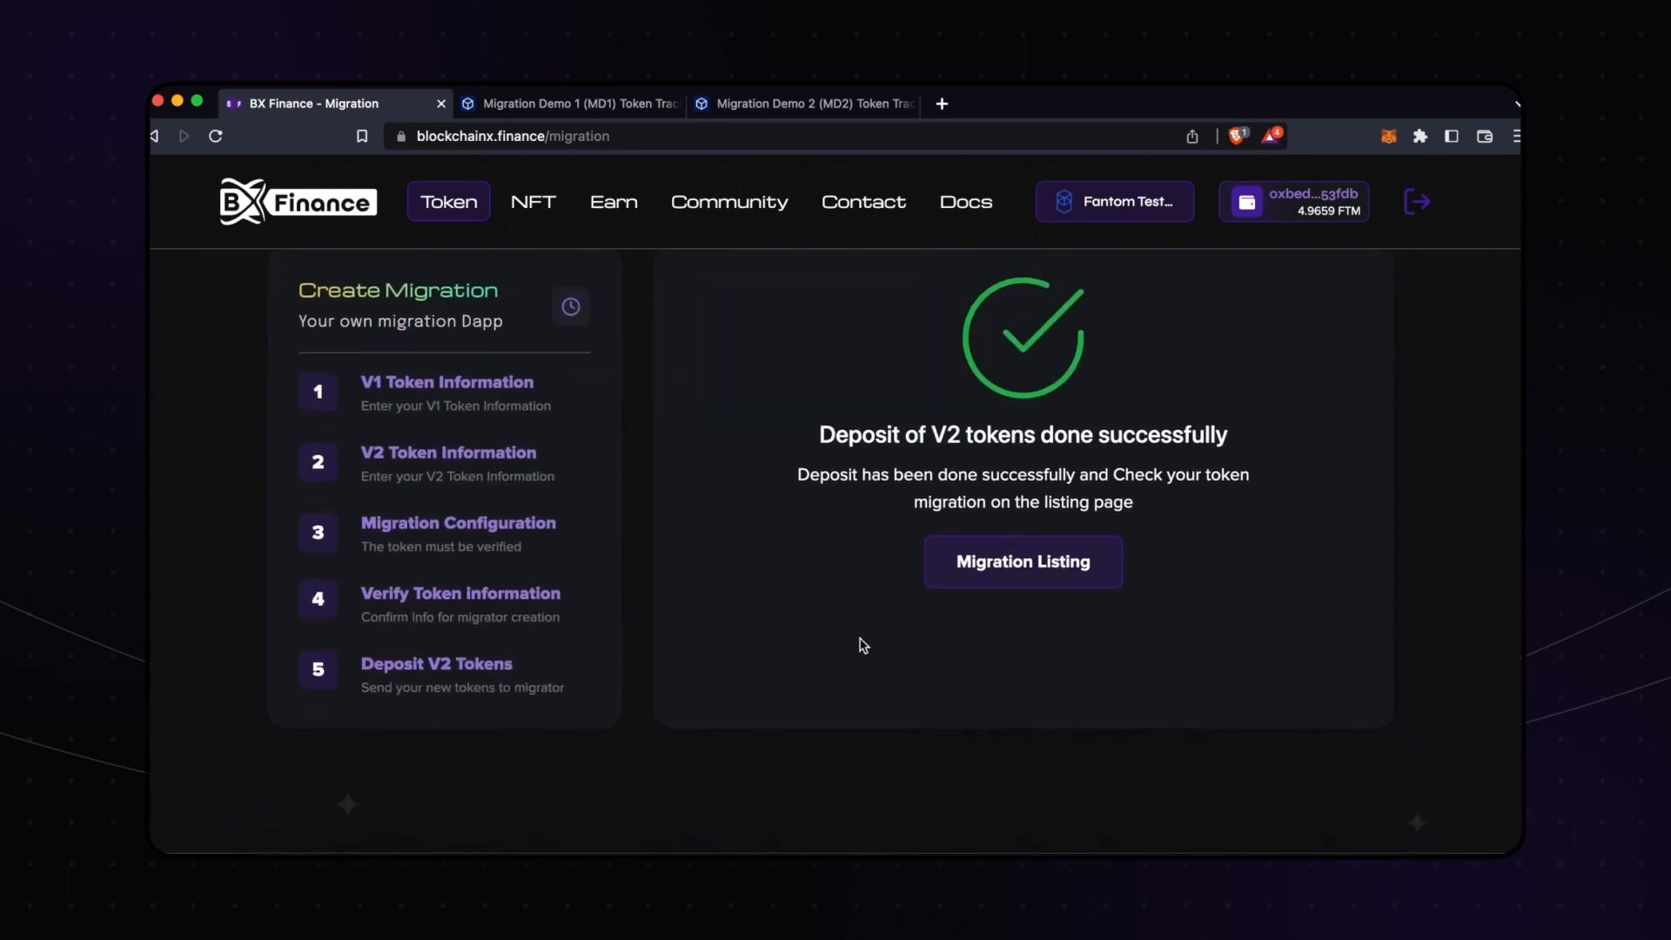
{"action": "scroll", "coordinate": [939, 597], "scroll_direction": "up", "scroll_amount": 1}
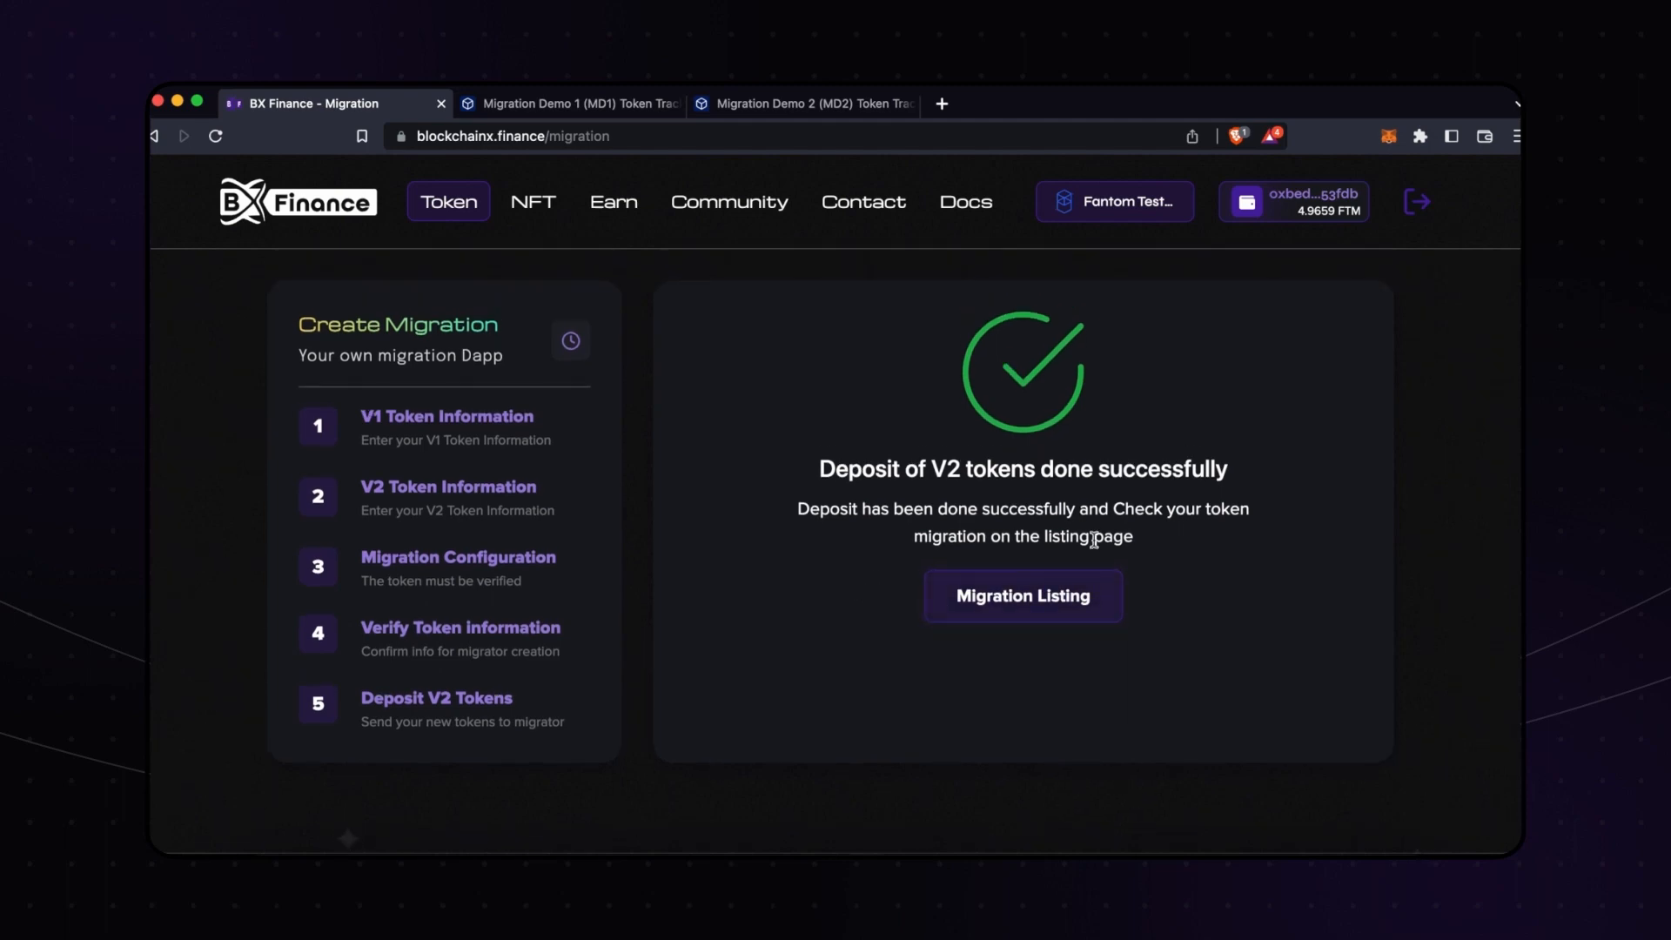
{"action": "scroll", "coordinate": [1075, 605], "scroll_direction": "up", "scroll_amount": 1}
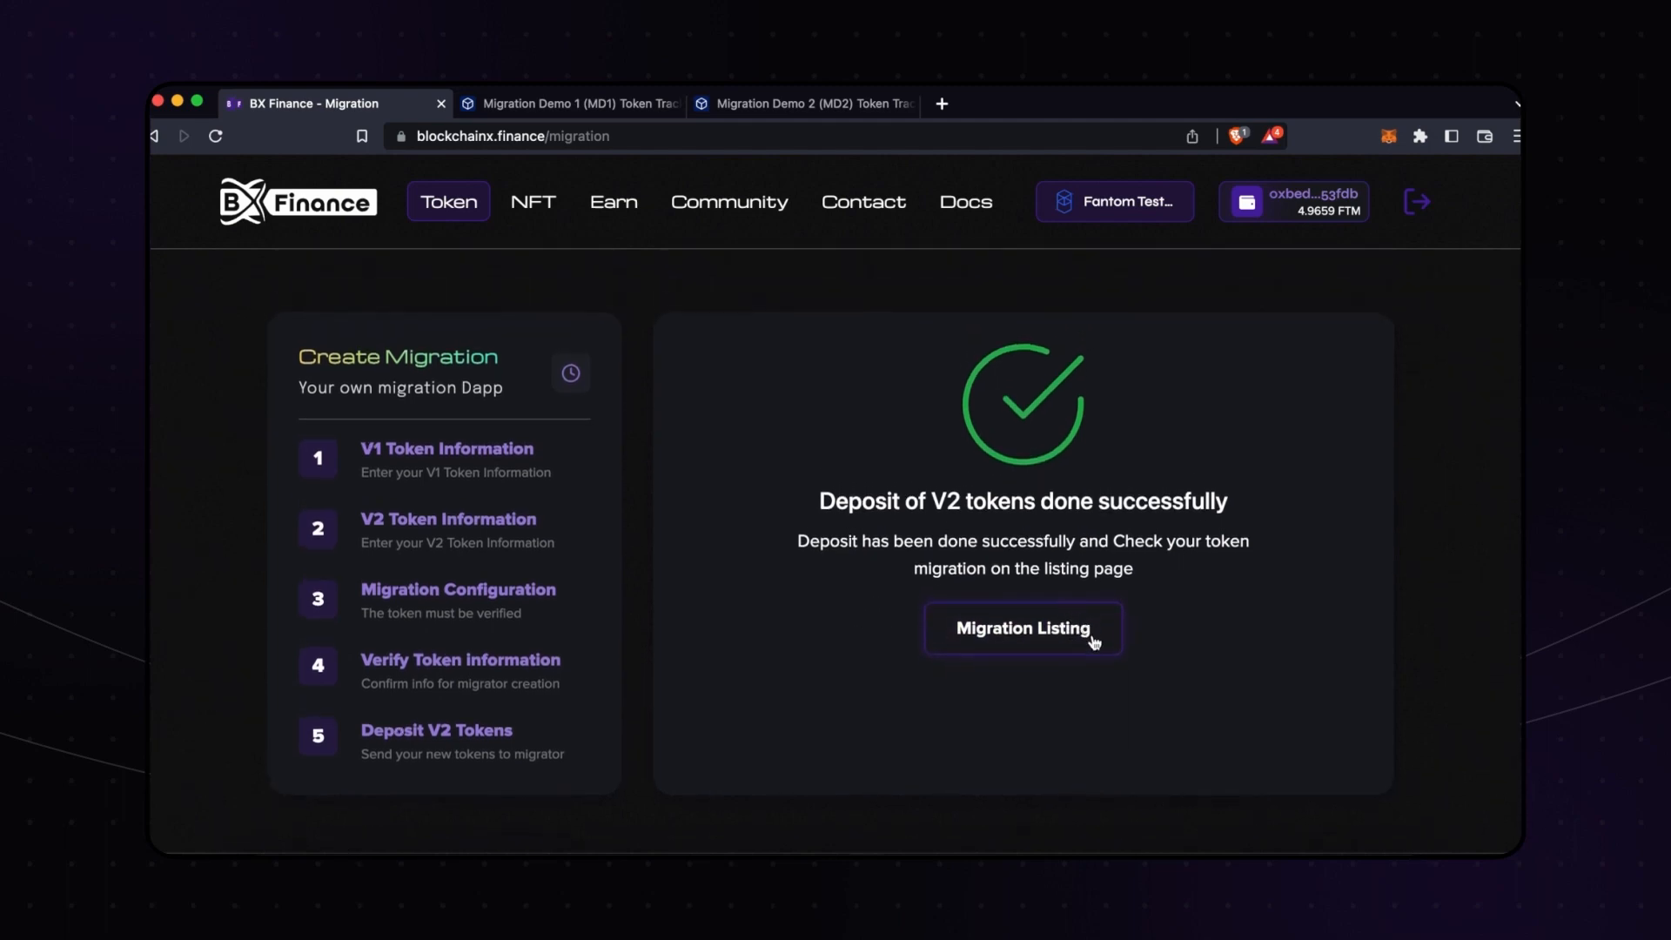
- Open the migration listings and review the details of the Migration 1 – Migration 2 listing
{"action": "left_click", "coordinate": [1094, 641]}
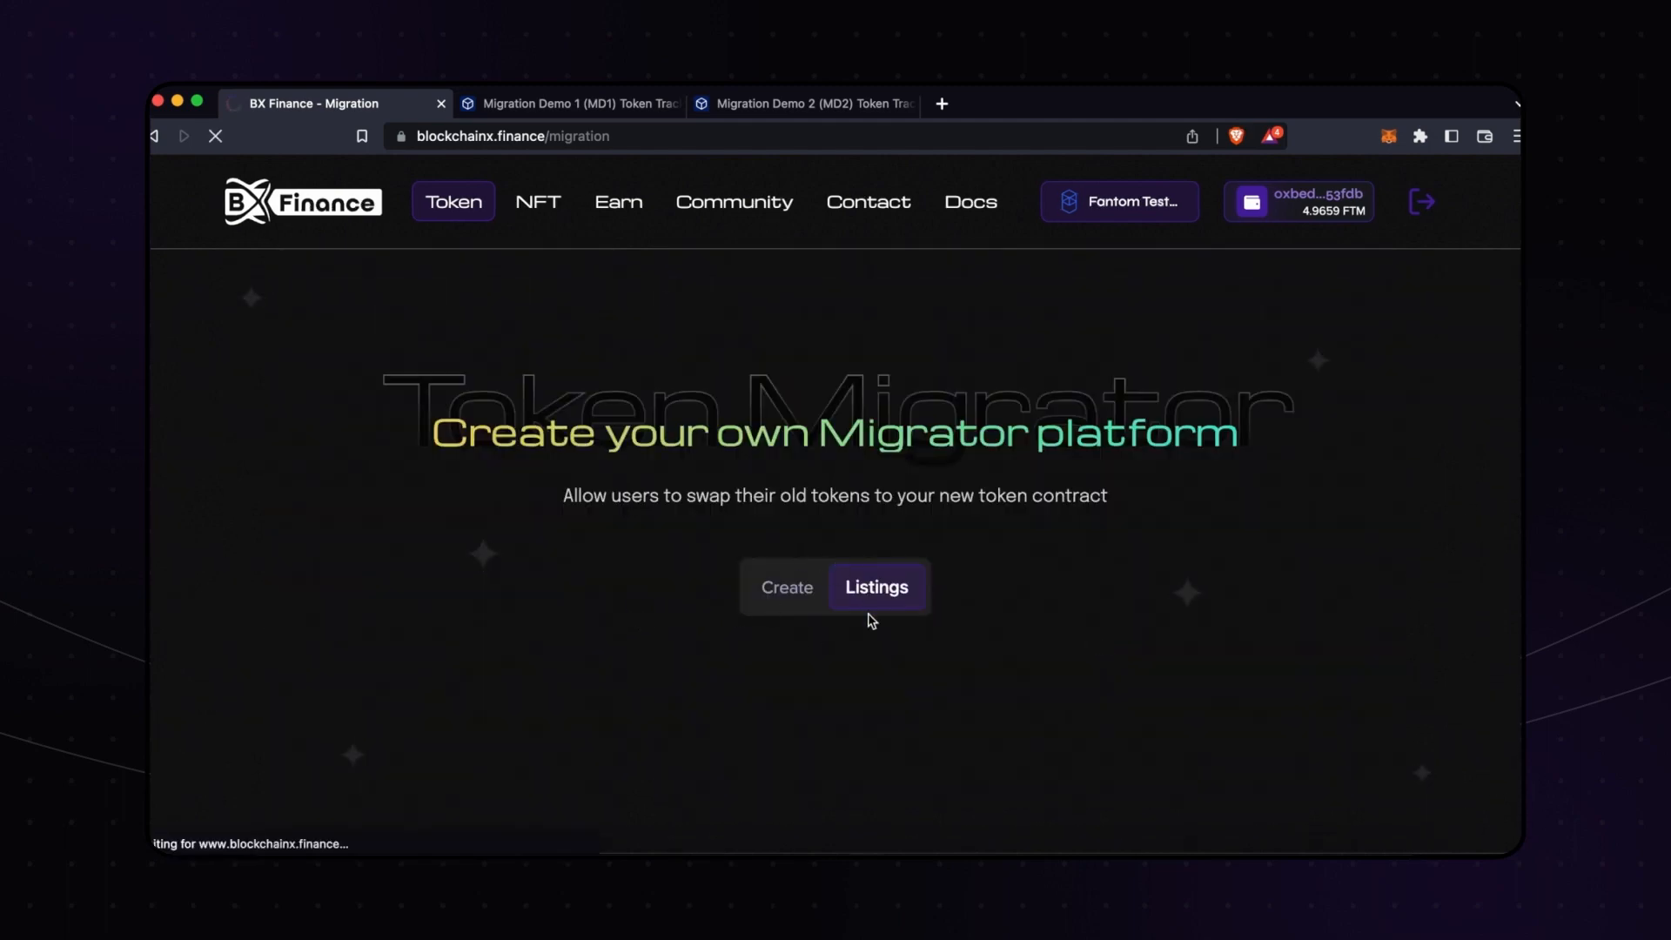
{"action": "scroll", "coordinate": [909, 547], "scroll_direction": "down", "scroll_amount": 4}
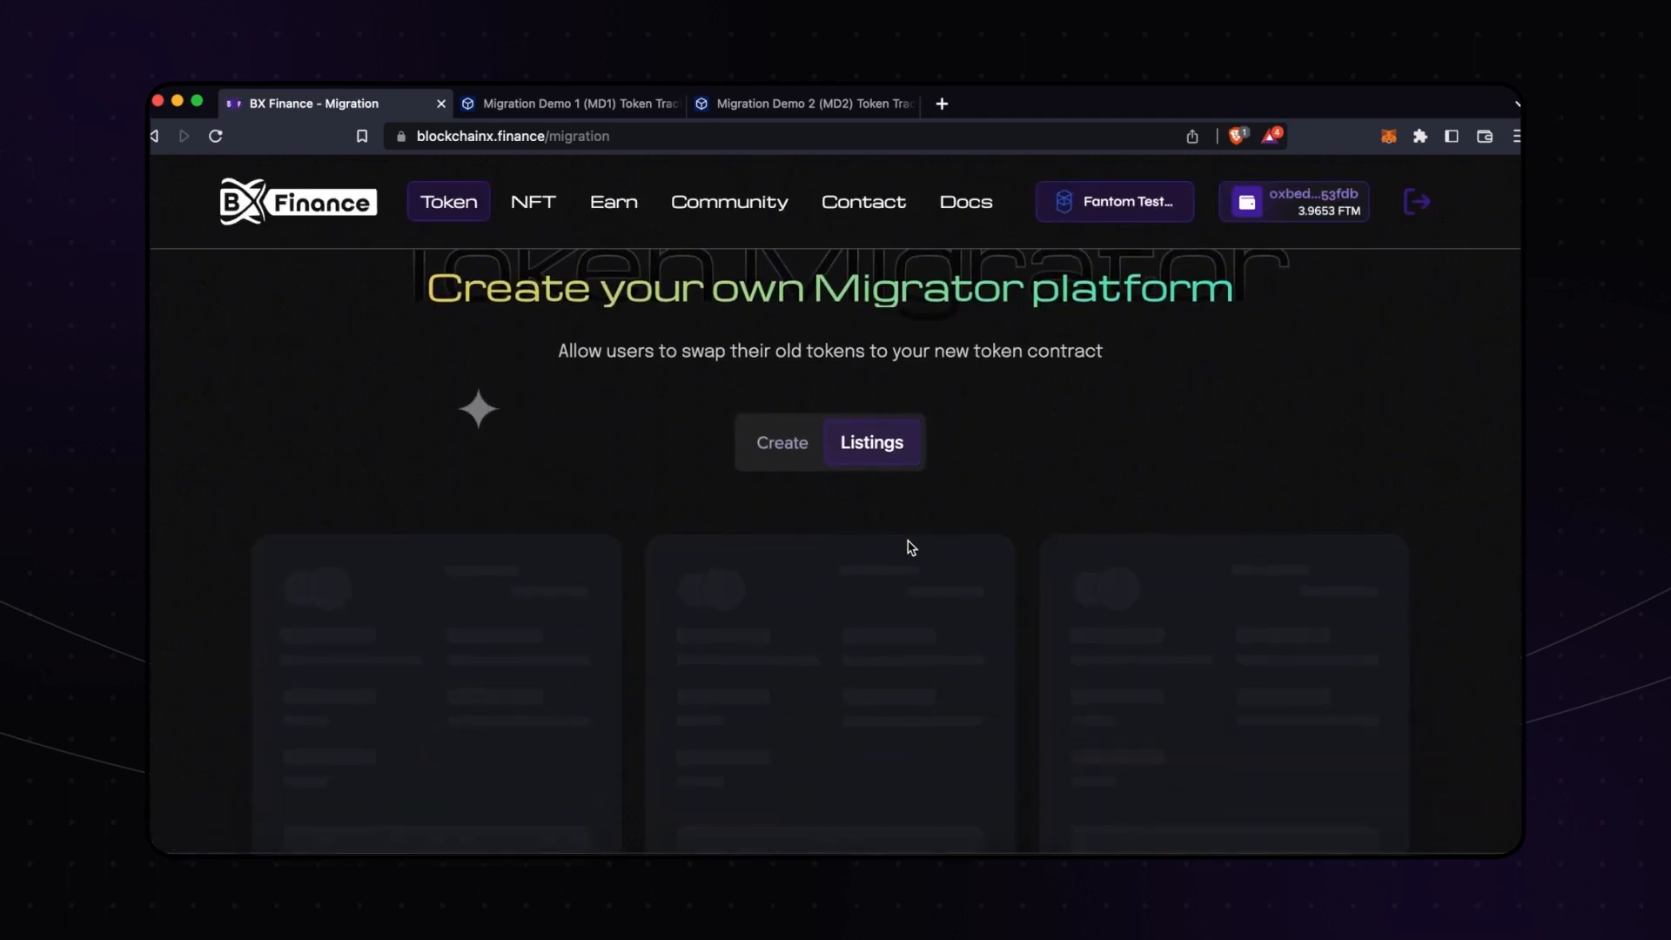
{"action": "scroll", "coordinate": [909, 547], "scroll_direction": "down", "scroll_amount": 4}
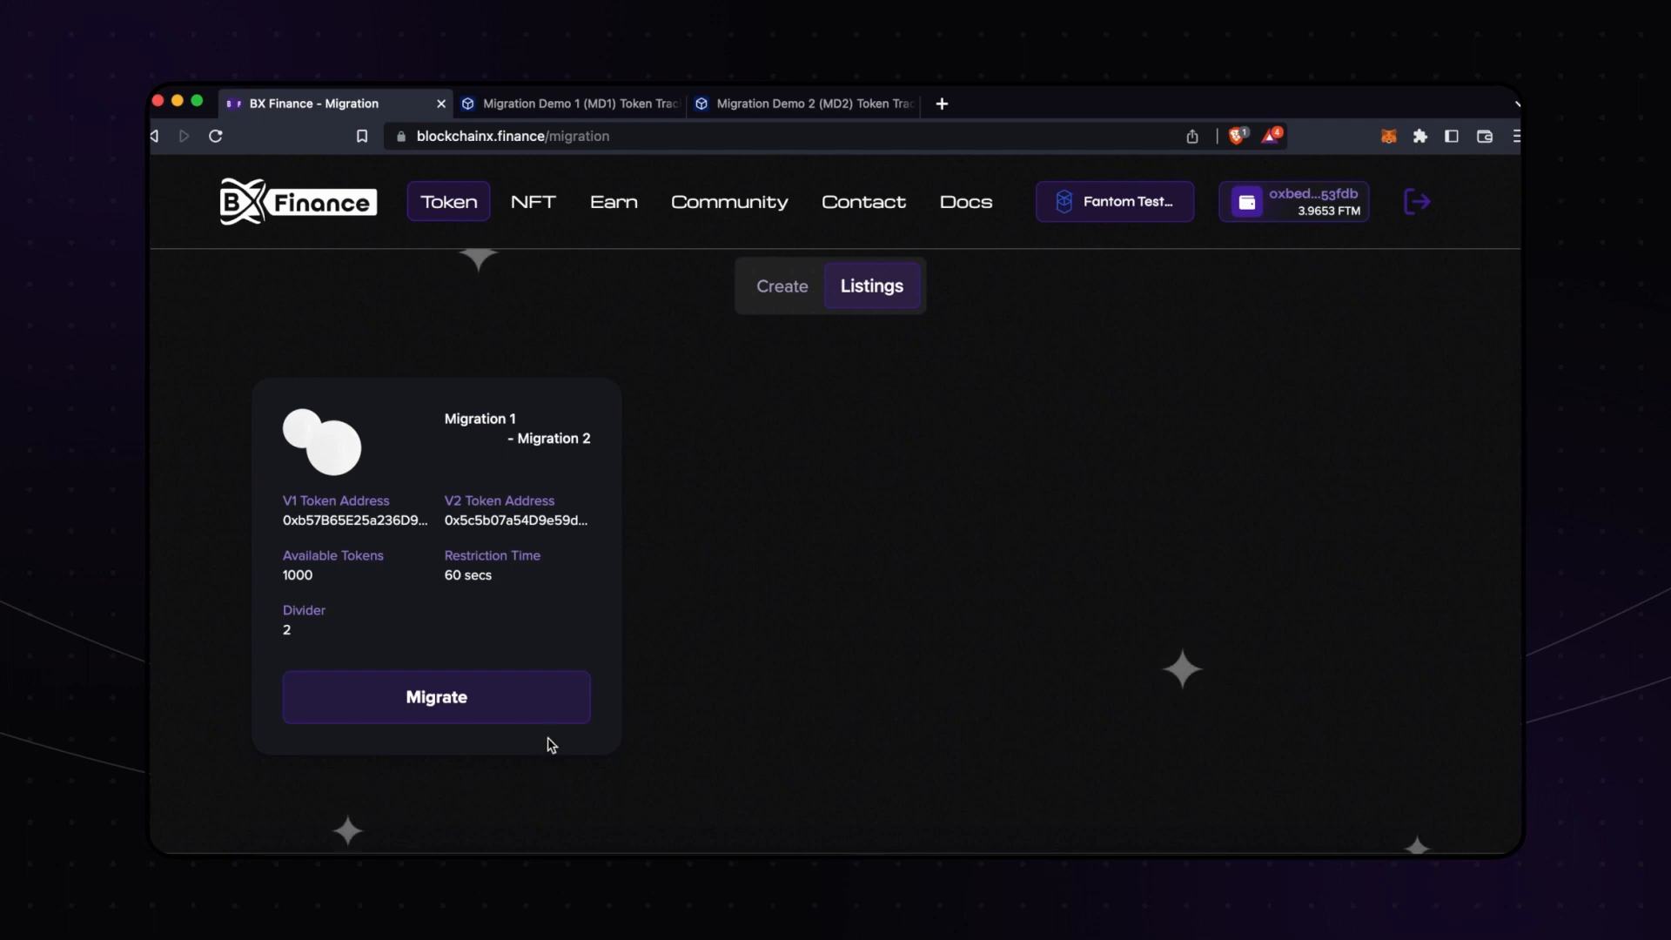
{"action": "scroll", "coordinate": [448, 707], "scroll_direction": "down", "scroll_amount": 1}
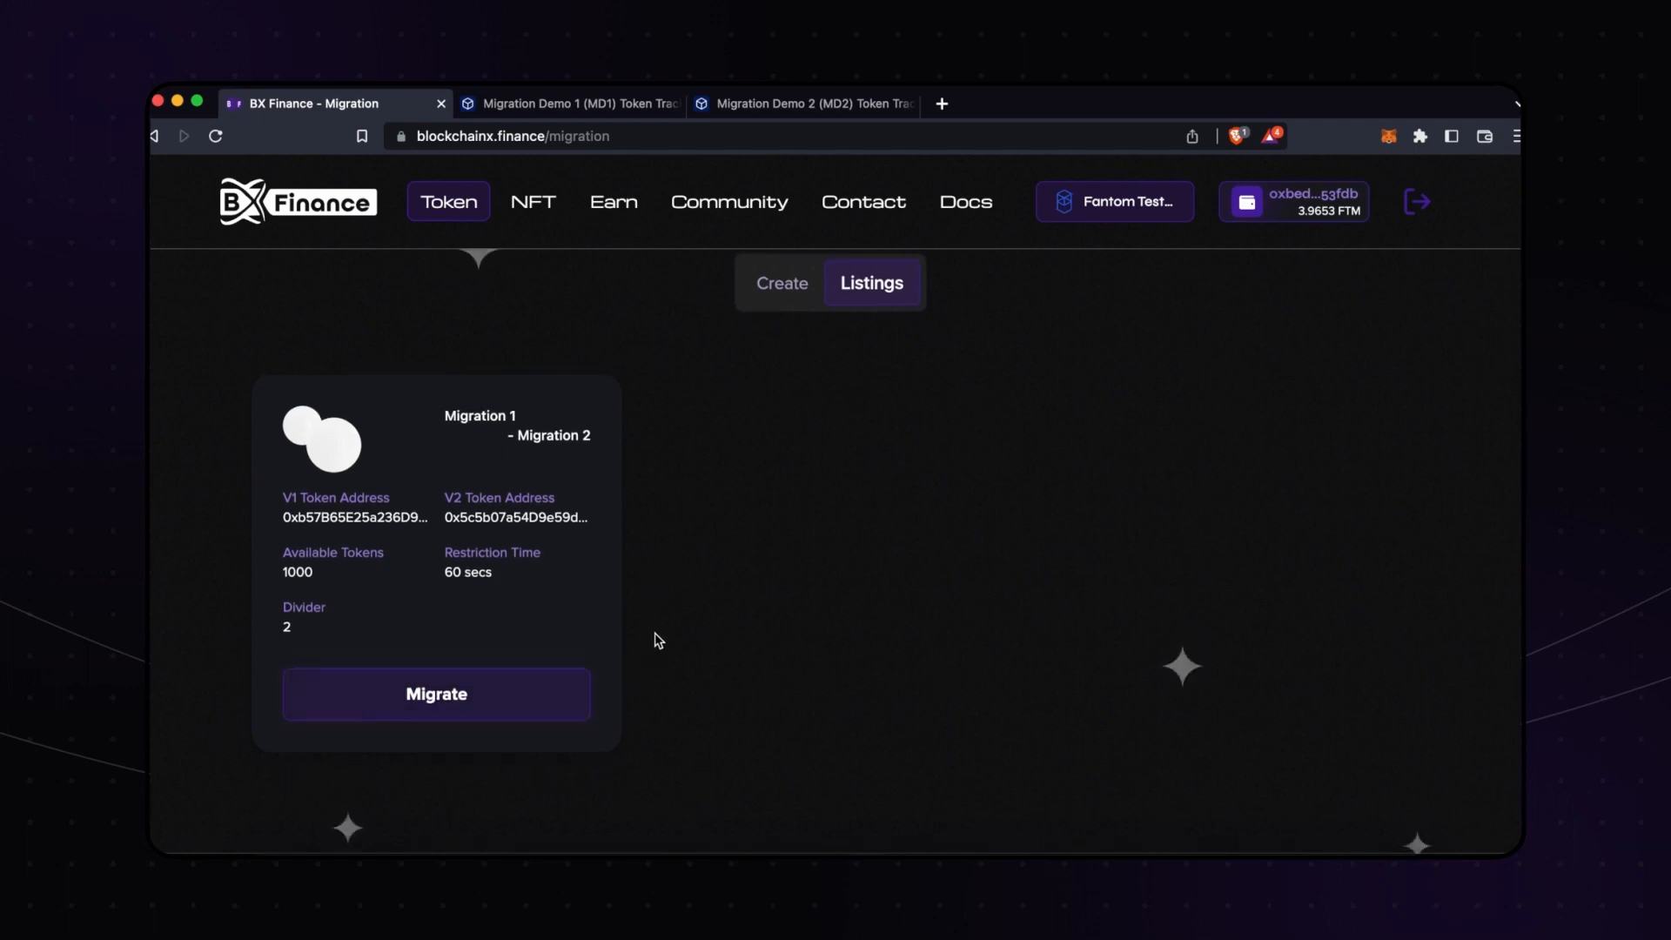
- Migrate 10 V1 tokens through the Migration 1 – Migration 2 listing, granting MD1 access and confirming the migration in MetaMask
{"action": "left_click", "coordinate": [467, 703]}
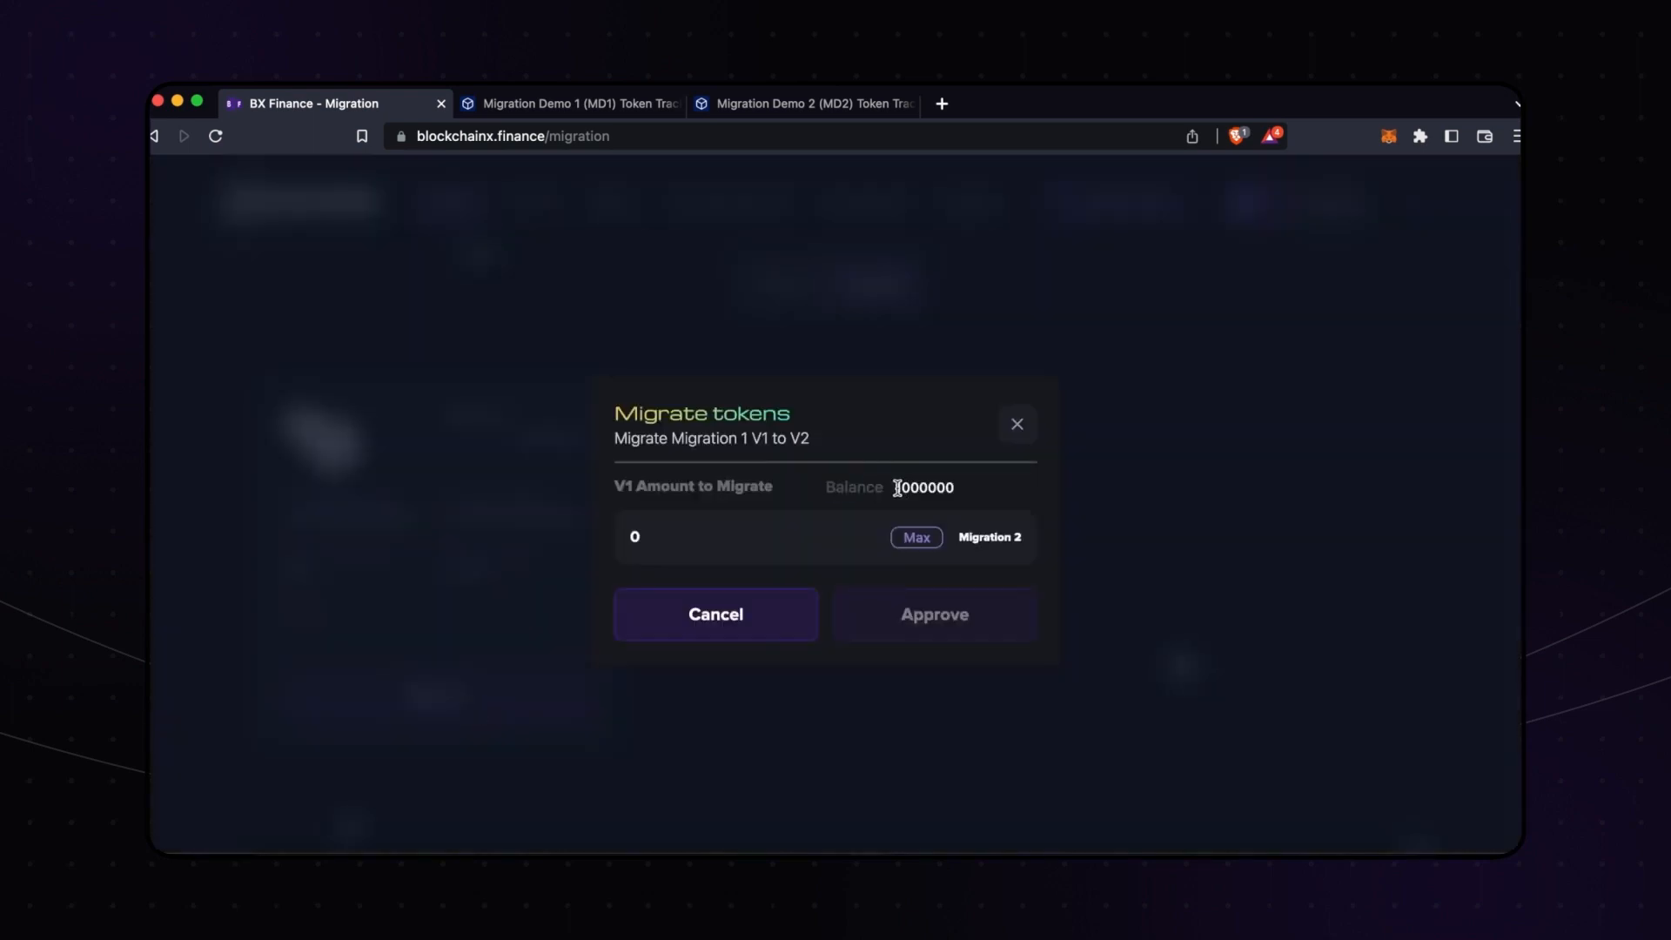
{"action": "left_click_drag", "start_coordinate": [896, 488], "coordinate": [960, 494]}
{"action": "left_click_drag", "start_coordinate": [663, 540], "coordinate": [560, 549]}
{"action": "type", "text": "10"}
{"action": "left_click", "coordinate": [941, 622]}
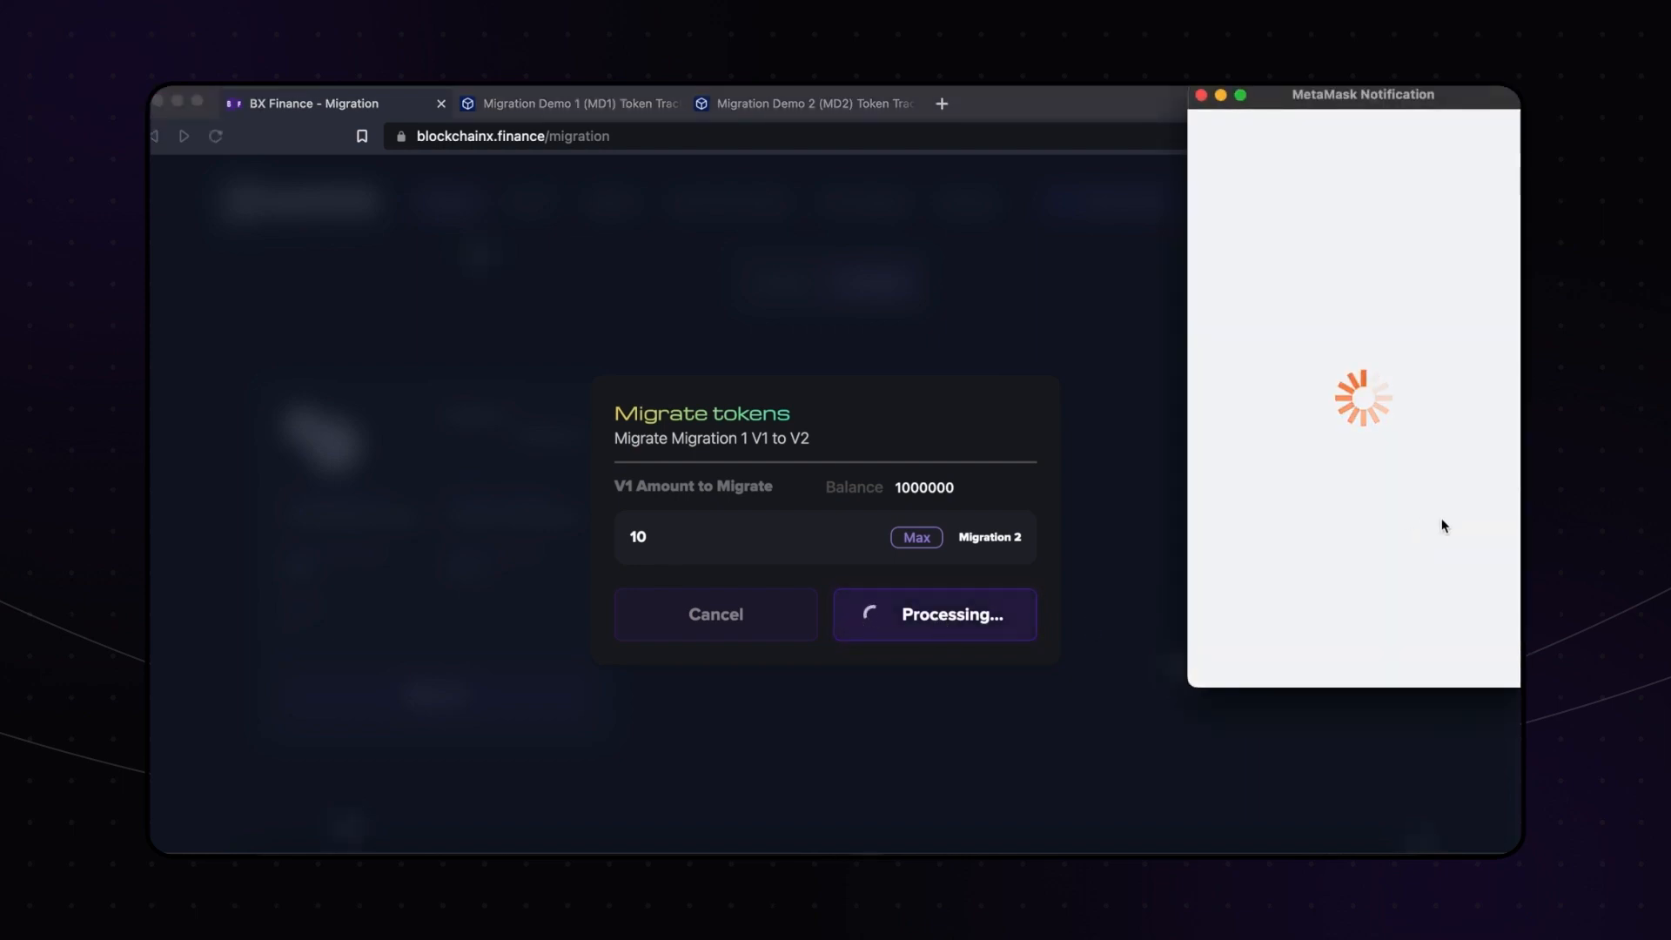
{"action": "scroll", "coordinate": [1441, 519], "scroll_direction": "down", "scroll_amount": 2}
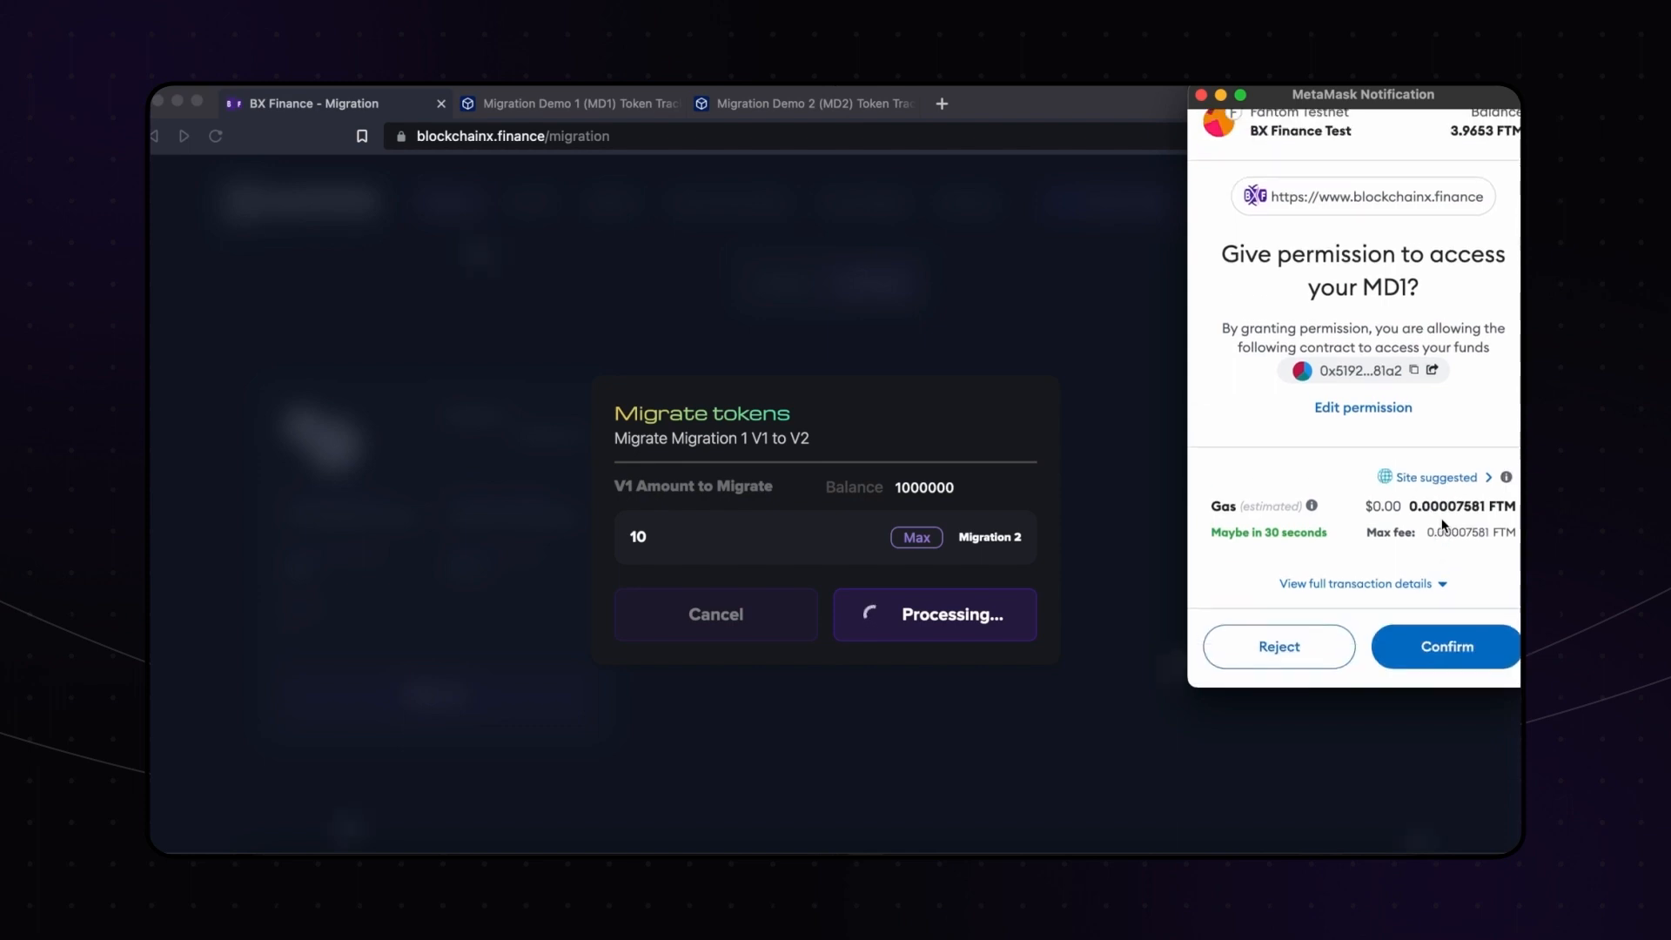
{"action": "left_click", "coordinate": [1466, 653]}
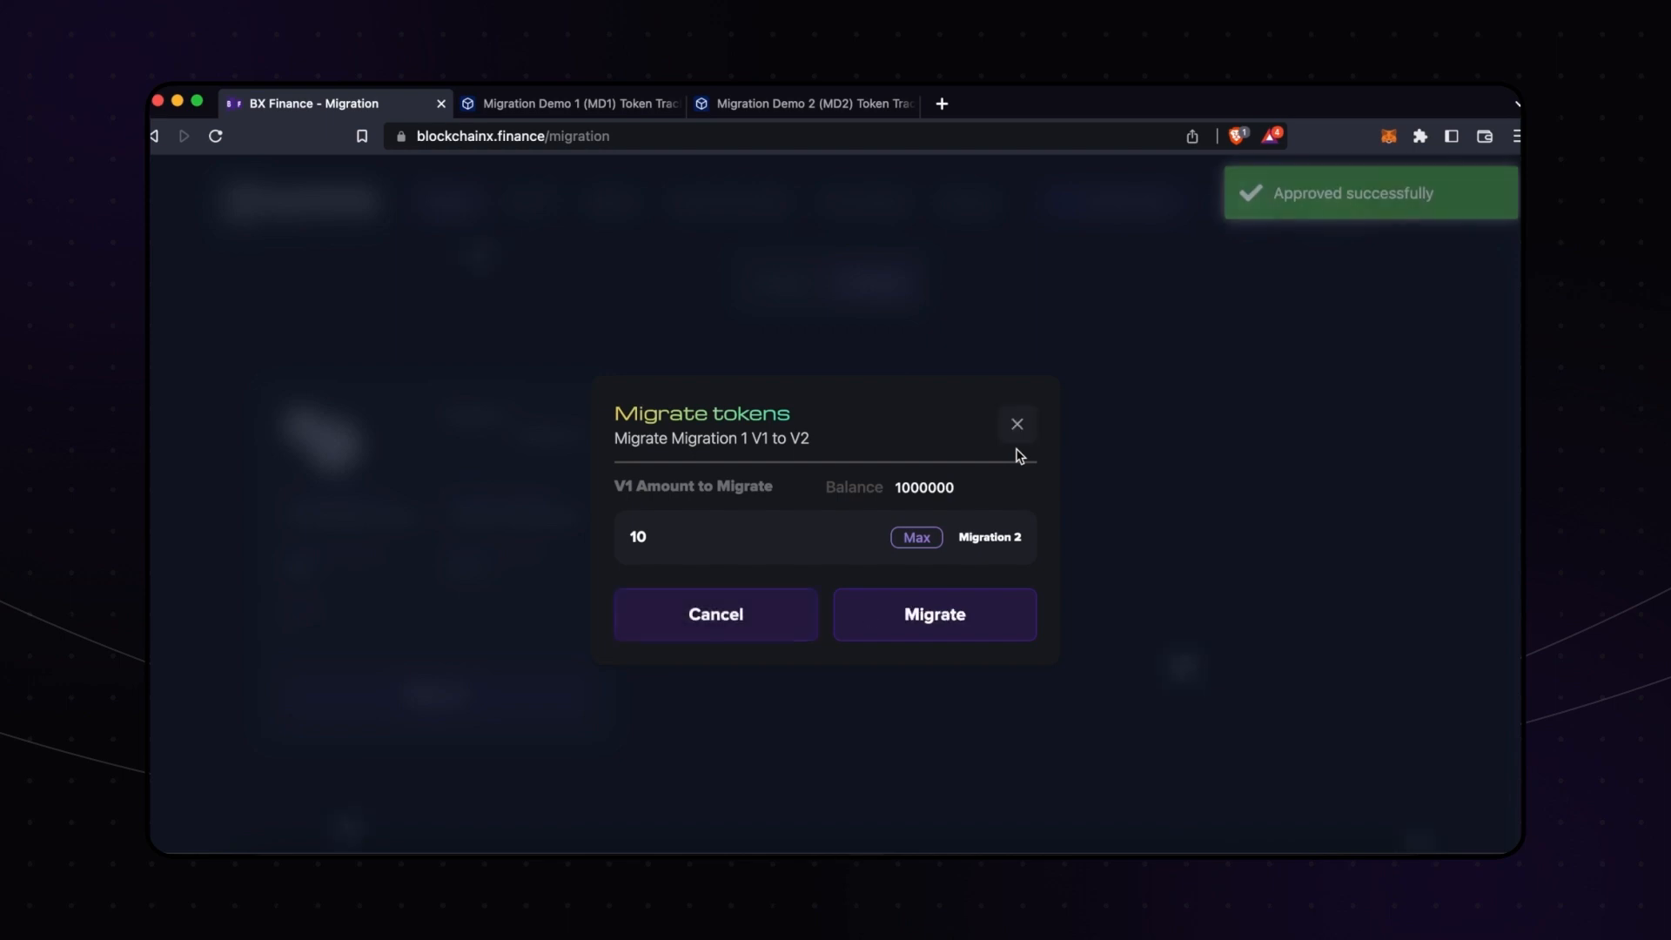
{"action": "left_click", "coordinate": [952, 621]}
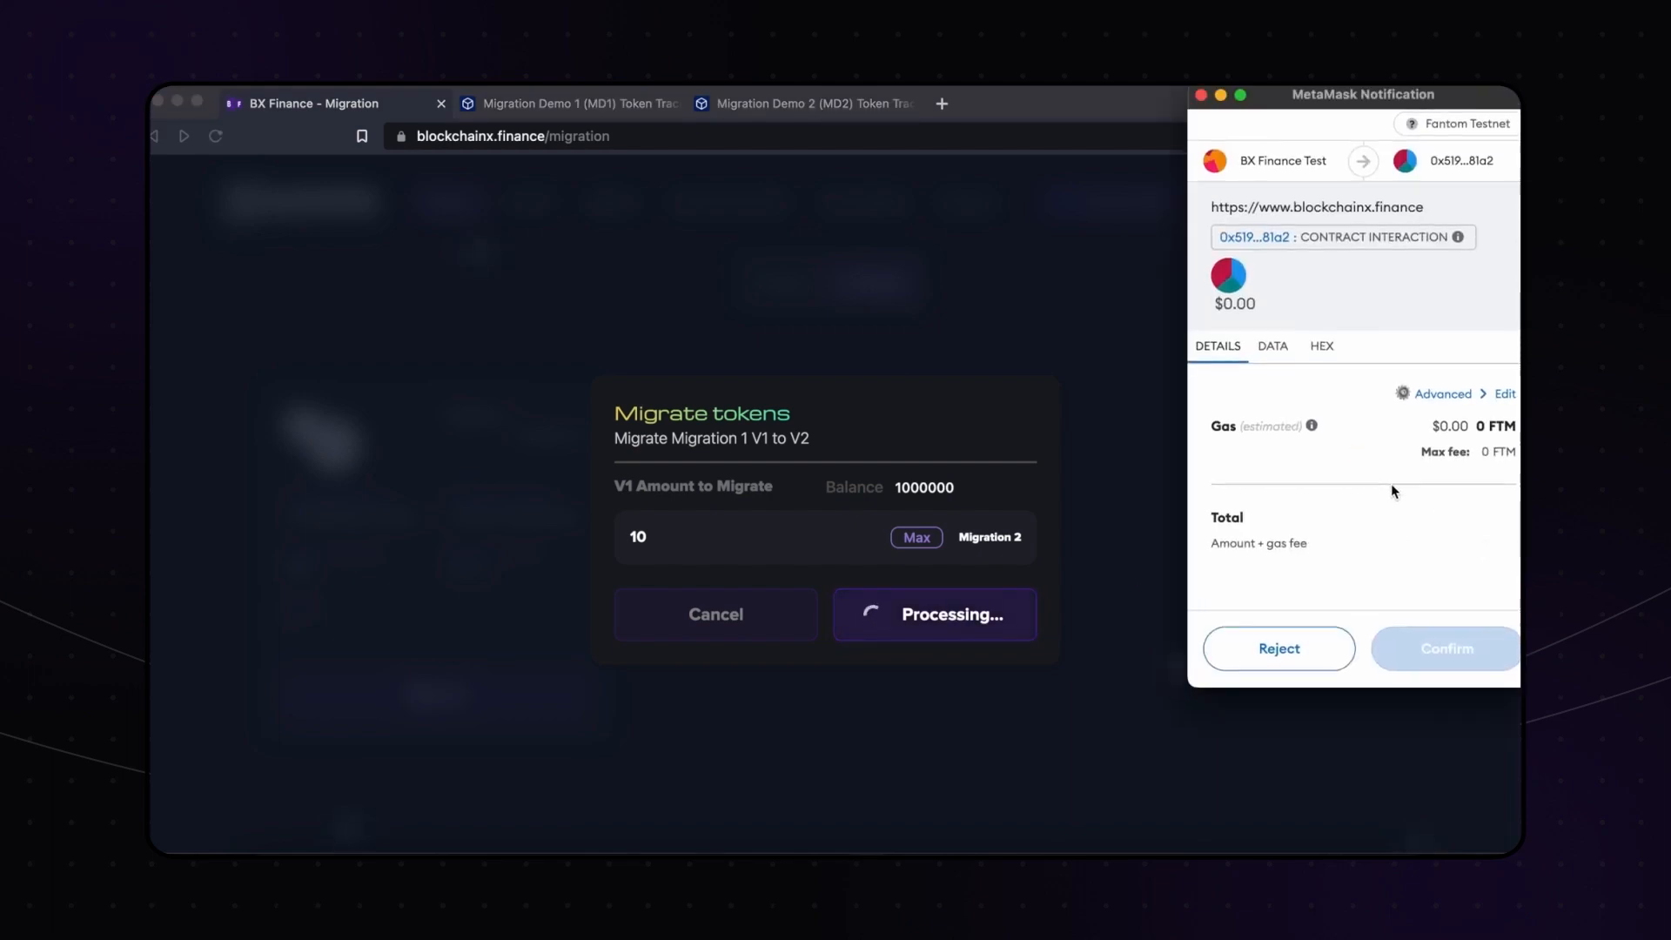
{"action": "left_click", "coordinate": [1472, 658]}
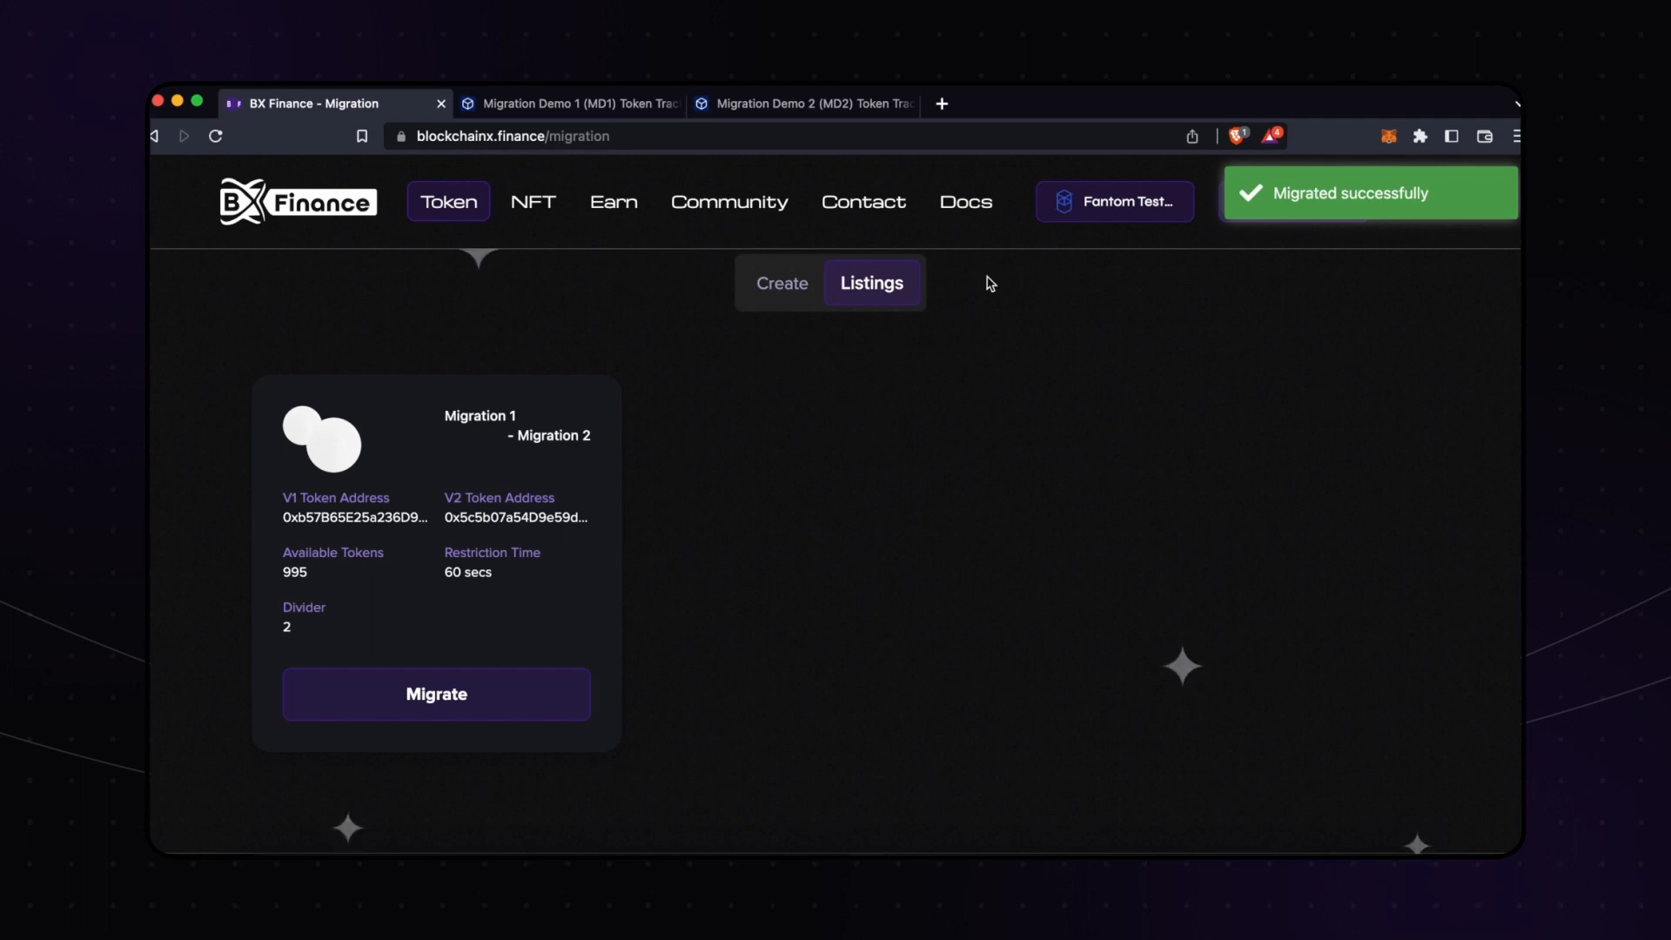
- Copy the transaction ID of the latest Migrate transaction from the MetaMask activity history
{"action": "left_click", "coordinate": [1388, 136]}
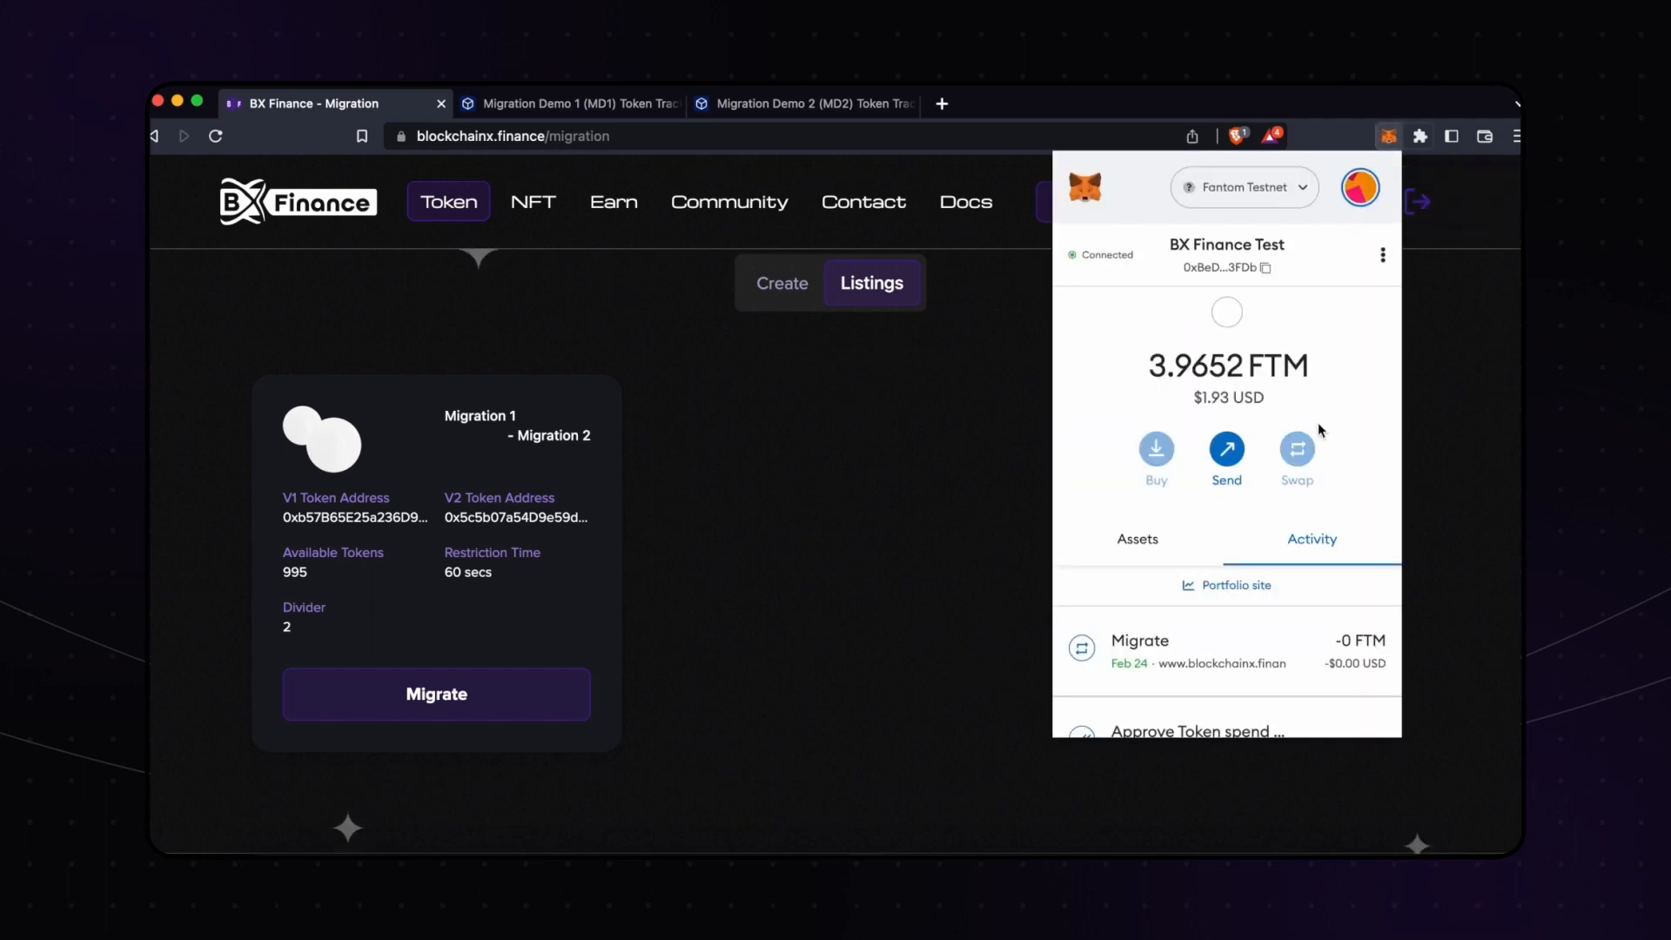
{"action": "left_click", "coordinate": [1209, 651]}
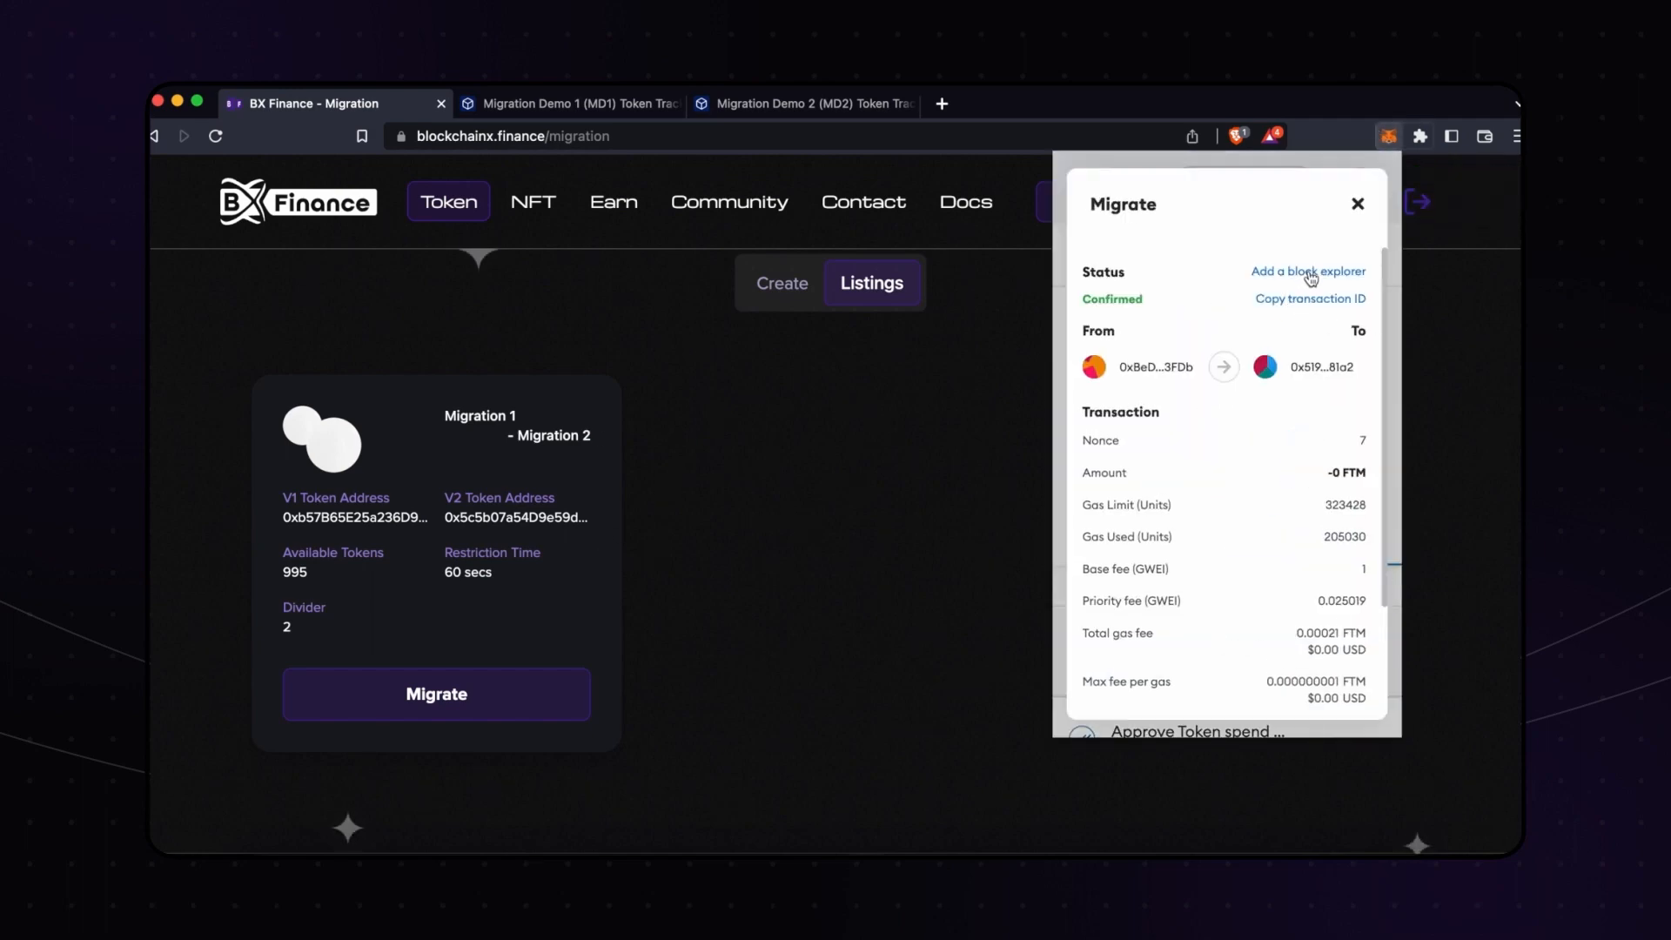
{"action": "left_click", "coordinate": [1338, 310]}
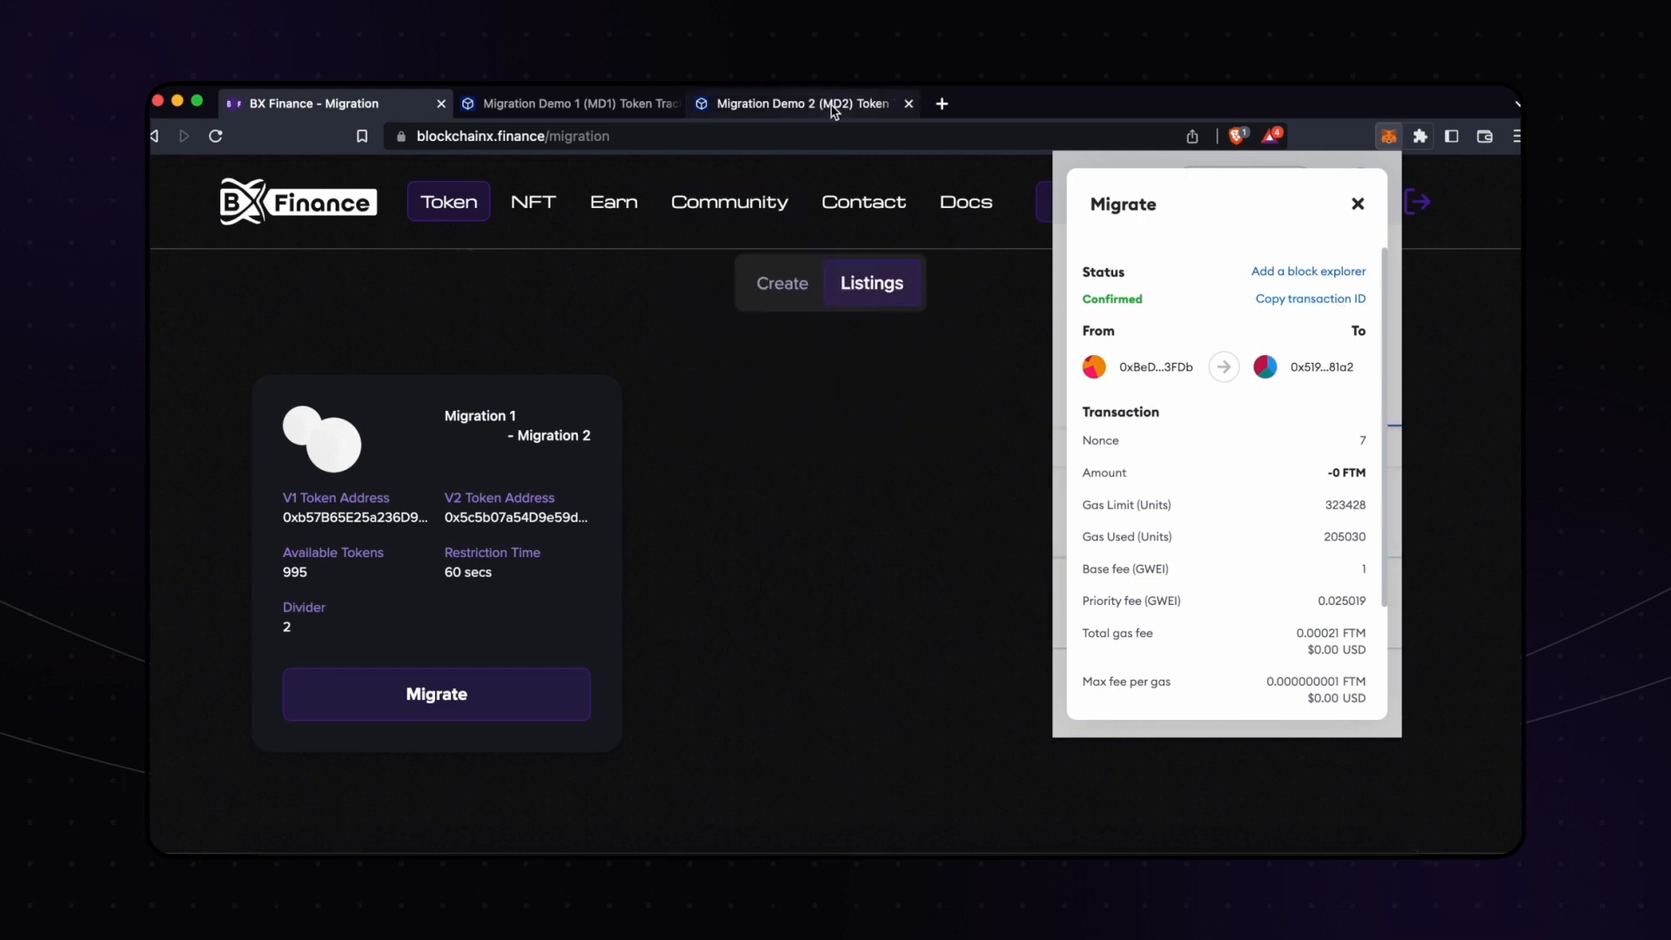
- Open the FTMScan testnet home page in a new tab and search for the copied transaction ID
{"action": "left_click", "coordinate": [736, 103]}
{"action": "right_click", "coordinate": [181, 185]}
{"action": "left_click", "coordinate": [261, 213]}
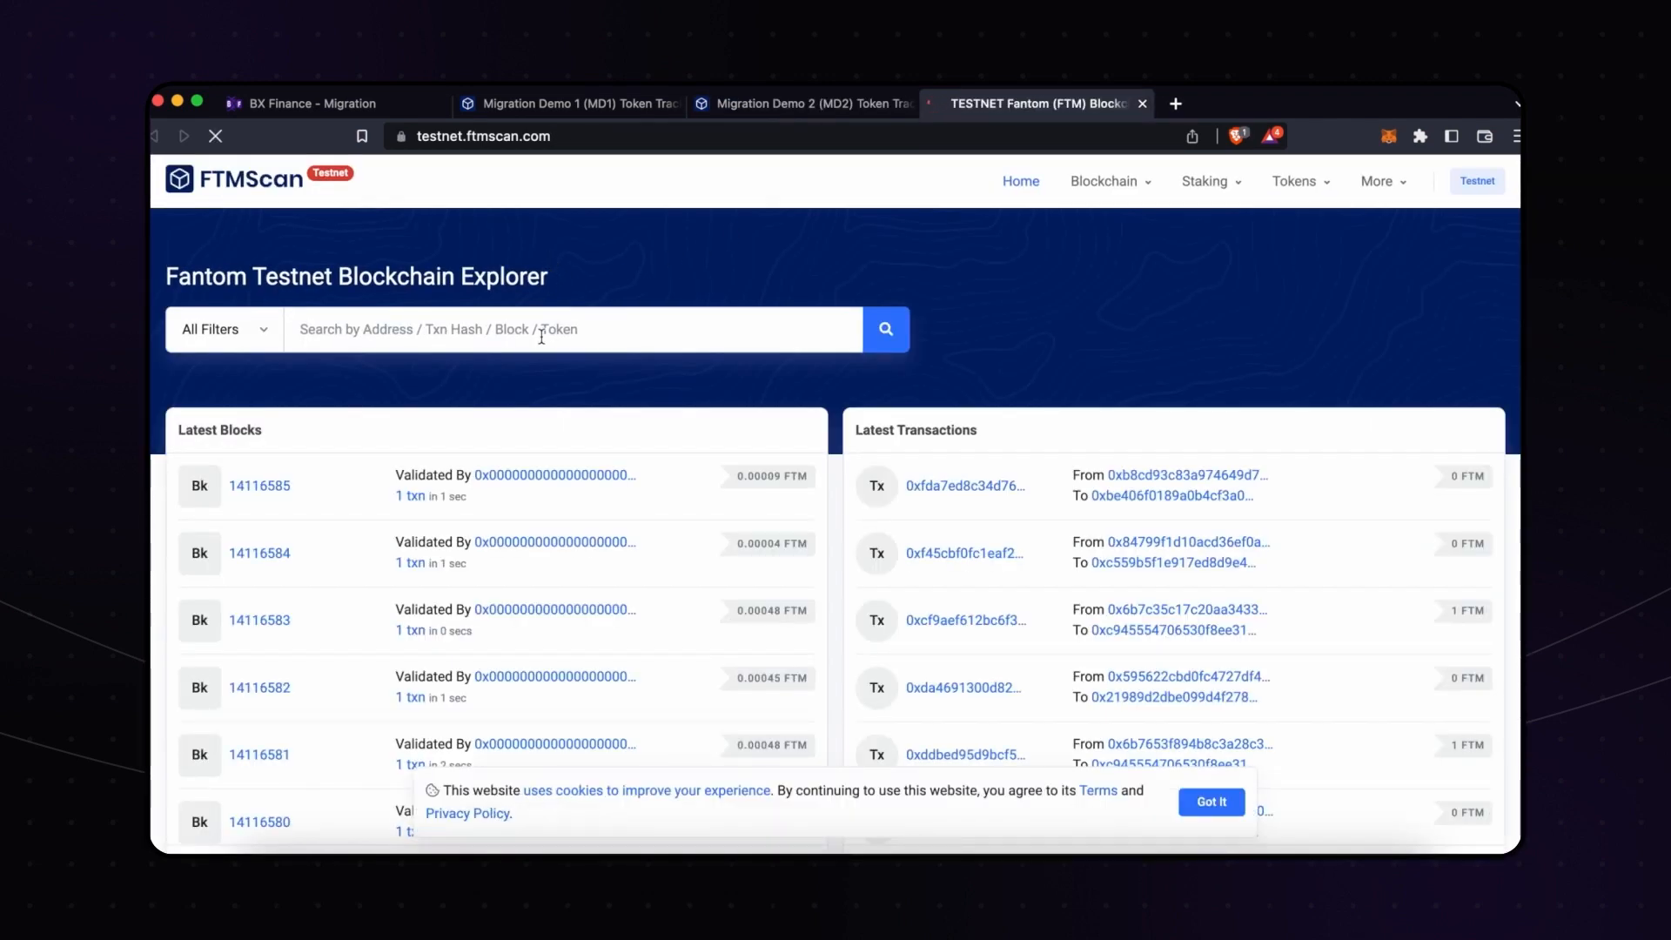
{"action": "left_click", "coordinate": [542, 316]}
{"action": "key", "text": "super+v"}
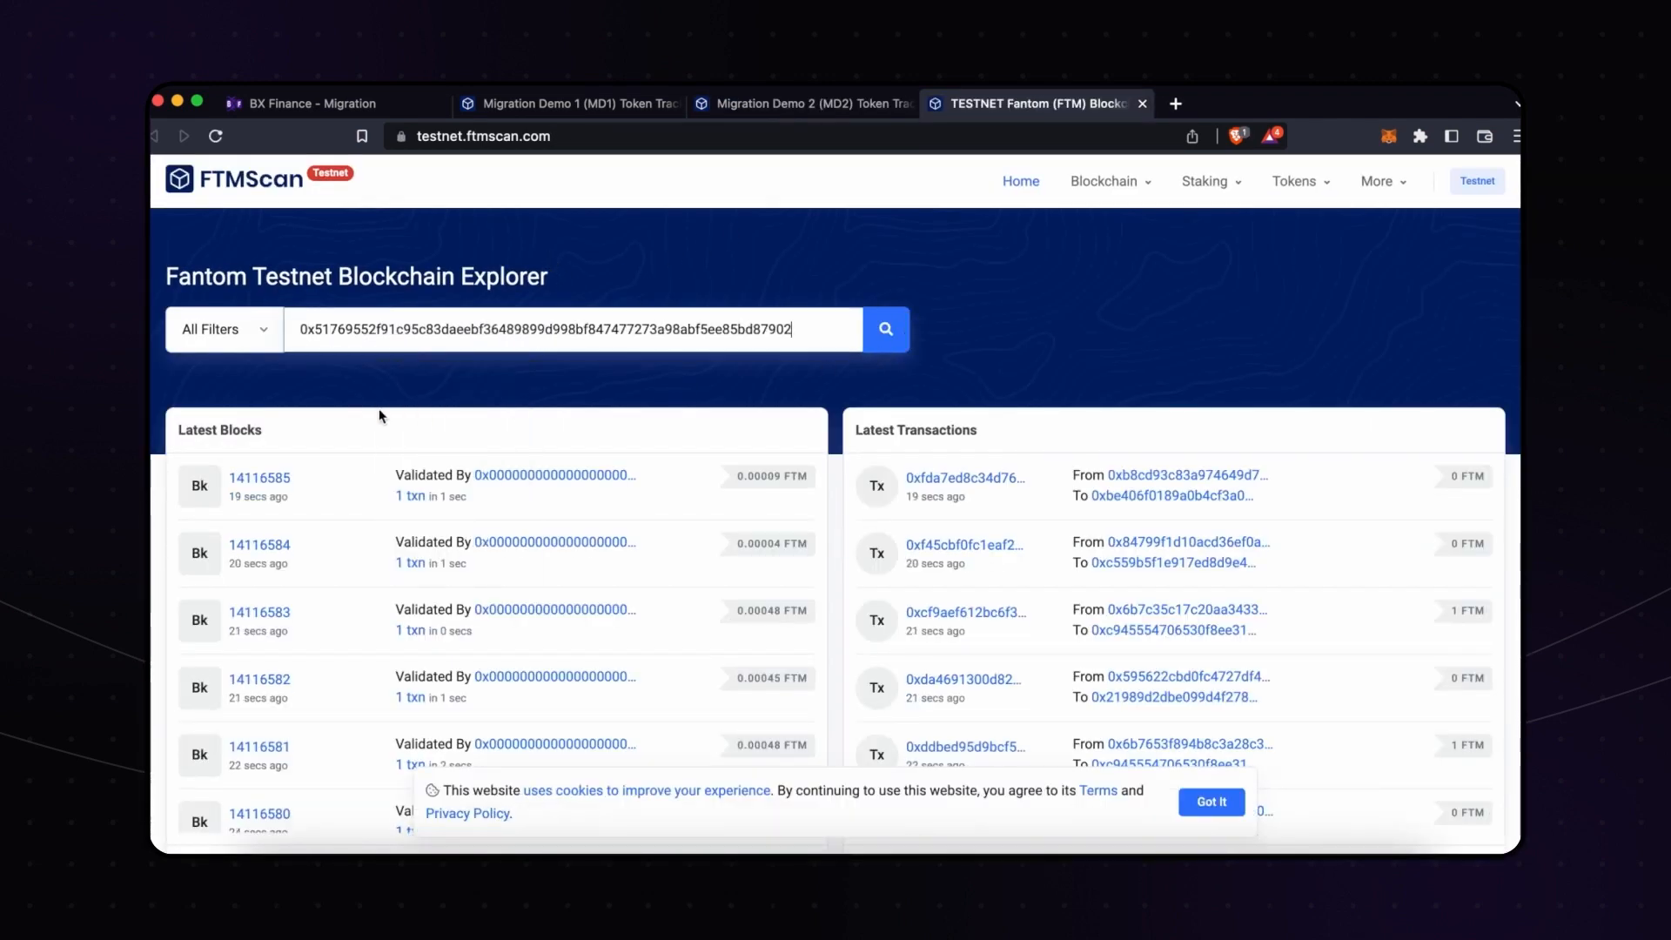
{"action": "left_click", "coordinate": [887, 331]}
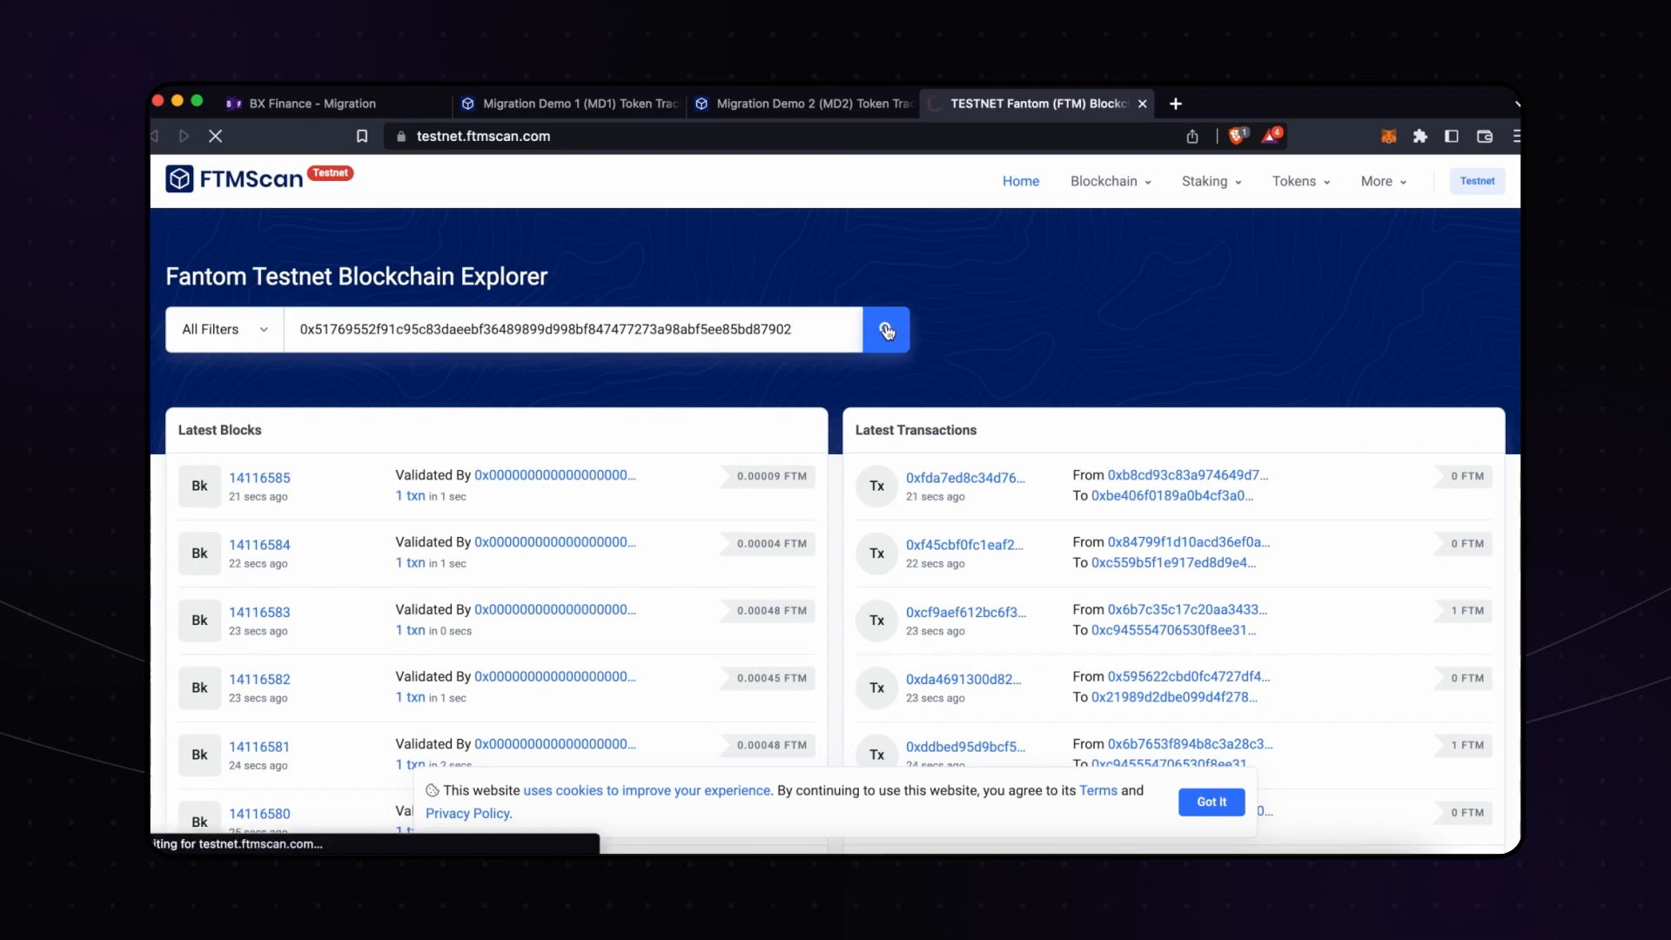
- Examine the MD1 and MD2 token transfers in the transaction overview and return to the BX Finance migration listings
{"action": "scroll", "coordinate": [908, 583], "scroll_direction": "down", "scroll_amount": 3}
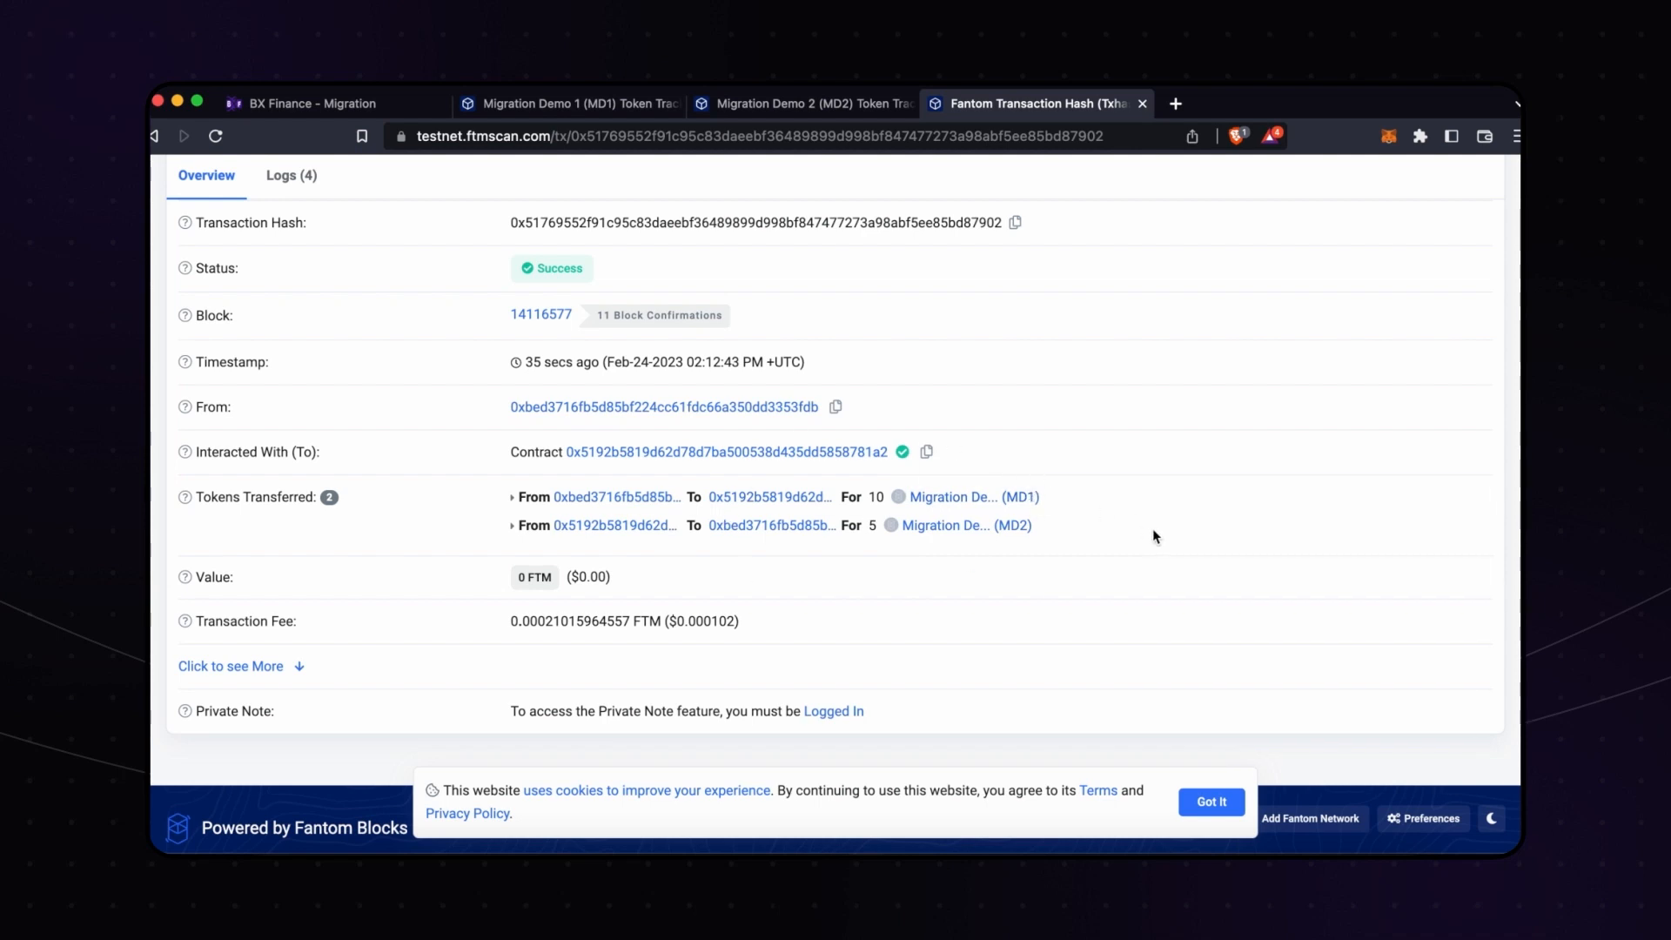
{"action": "scroll", "coordinate": [1035, 530], "scroll_direction": "down", "scroll_amount": 1}
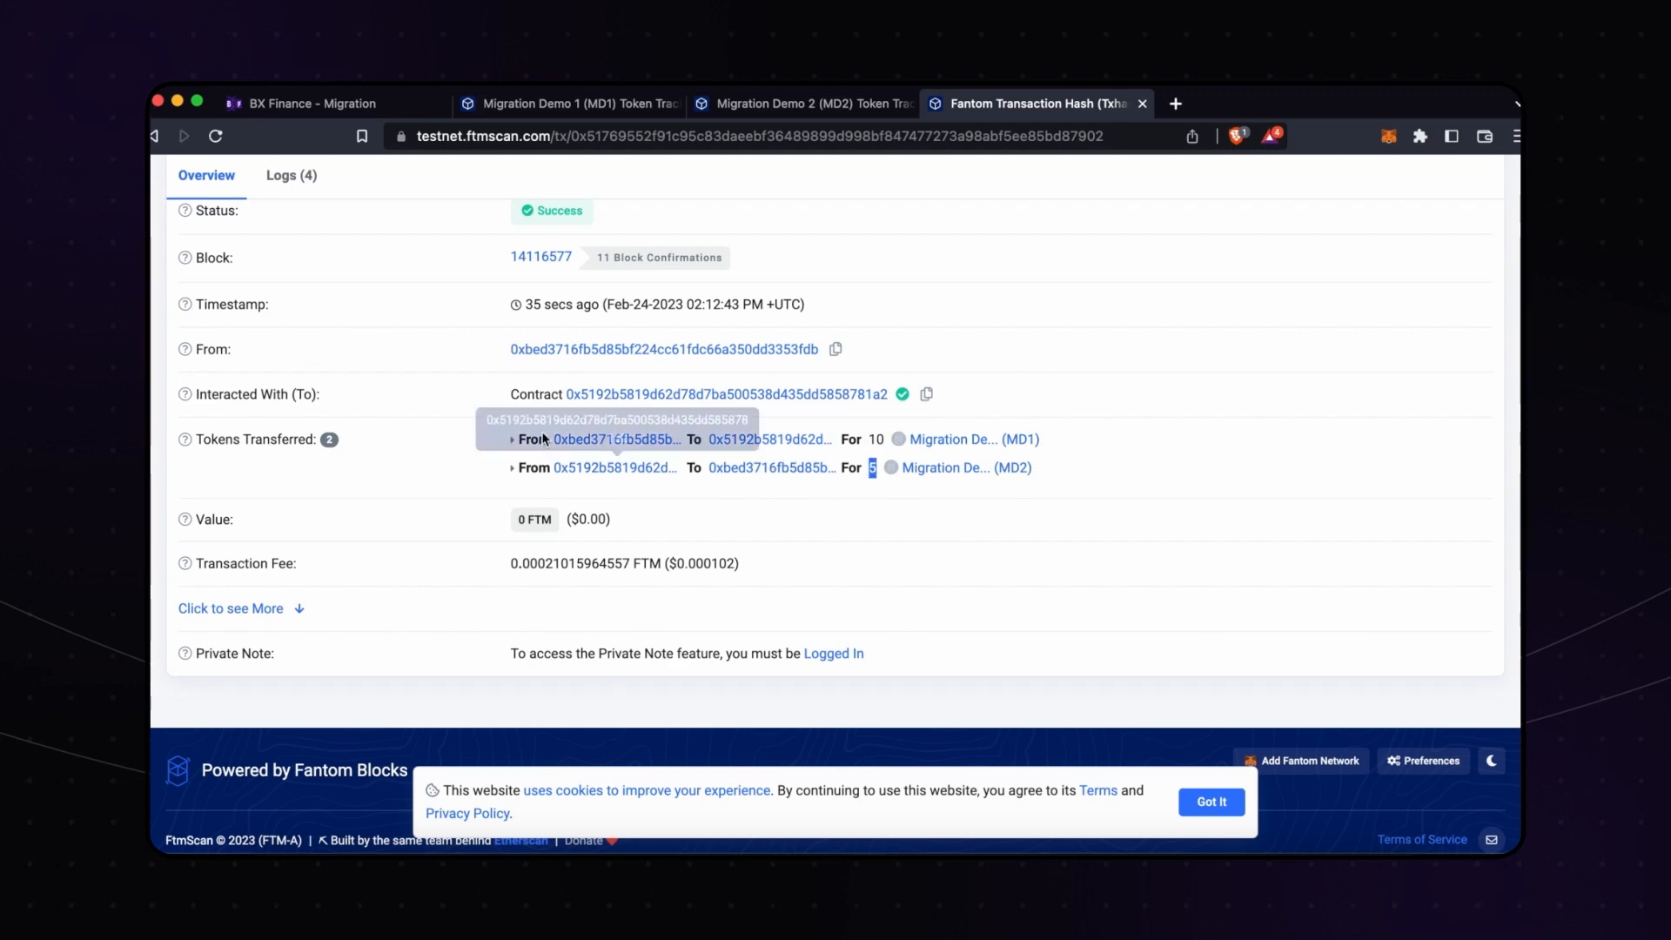
{"action": "triple_click", "coordinate": [872, 439]}
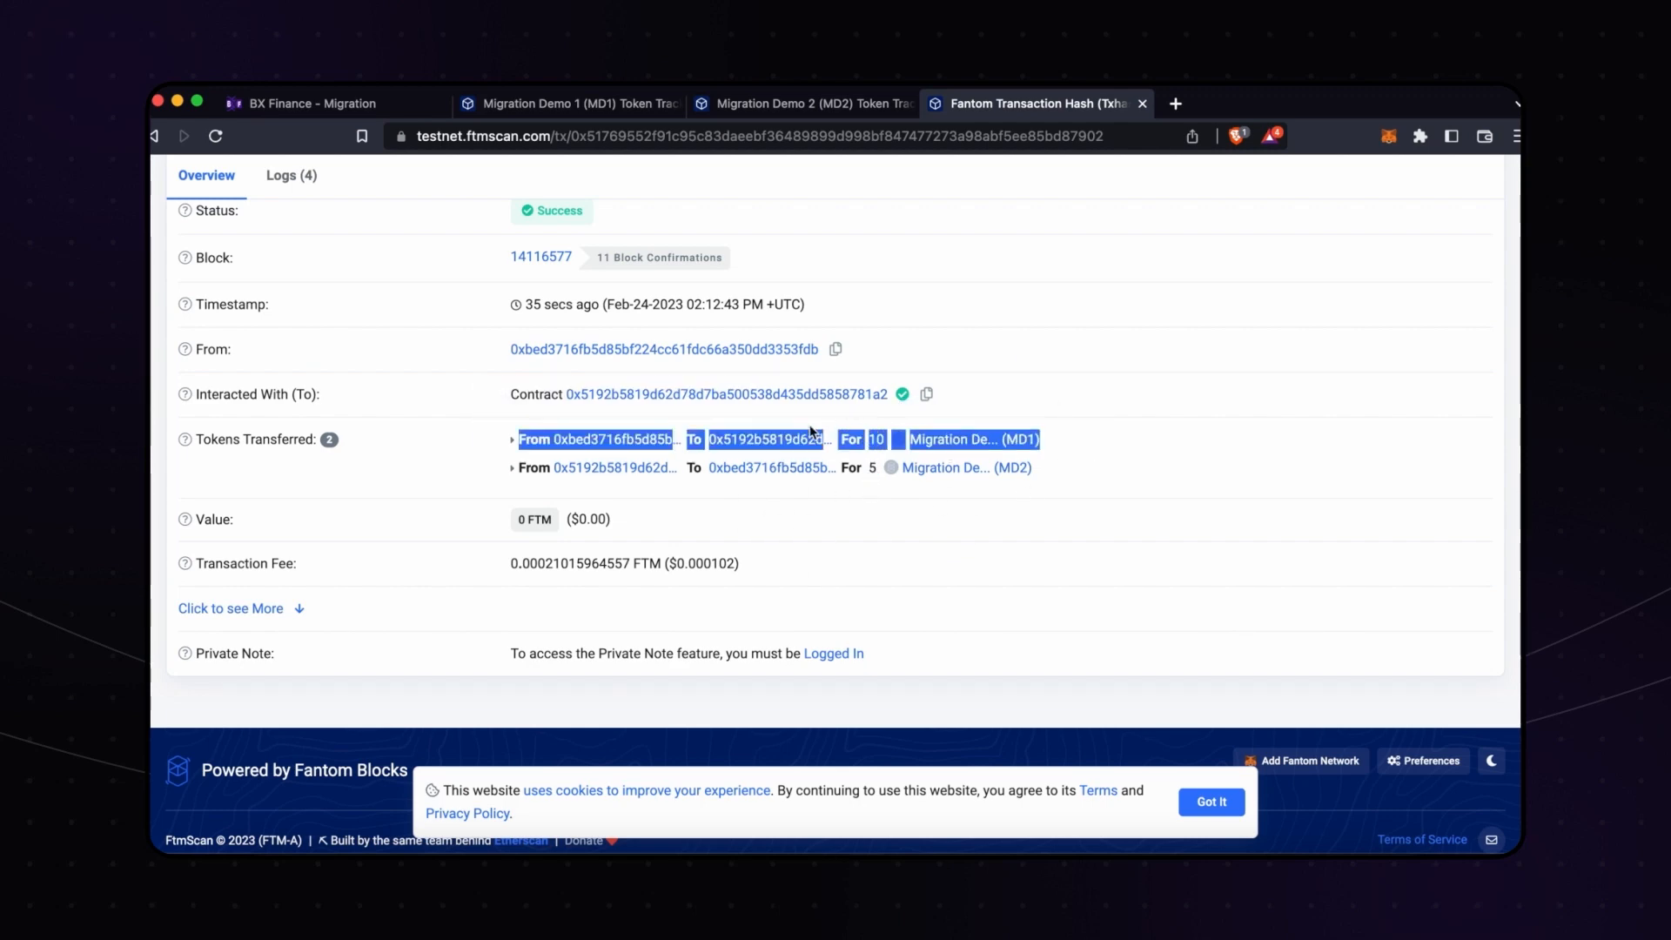
{"action": "left_click", "coordinate": [313, 103]}
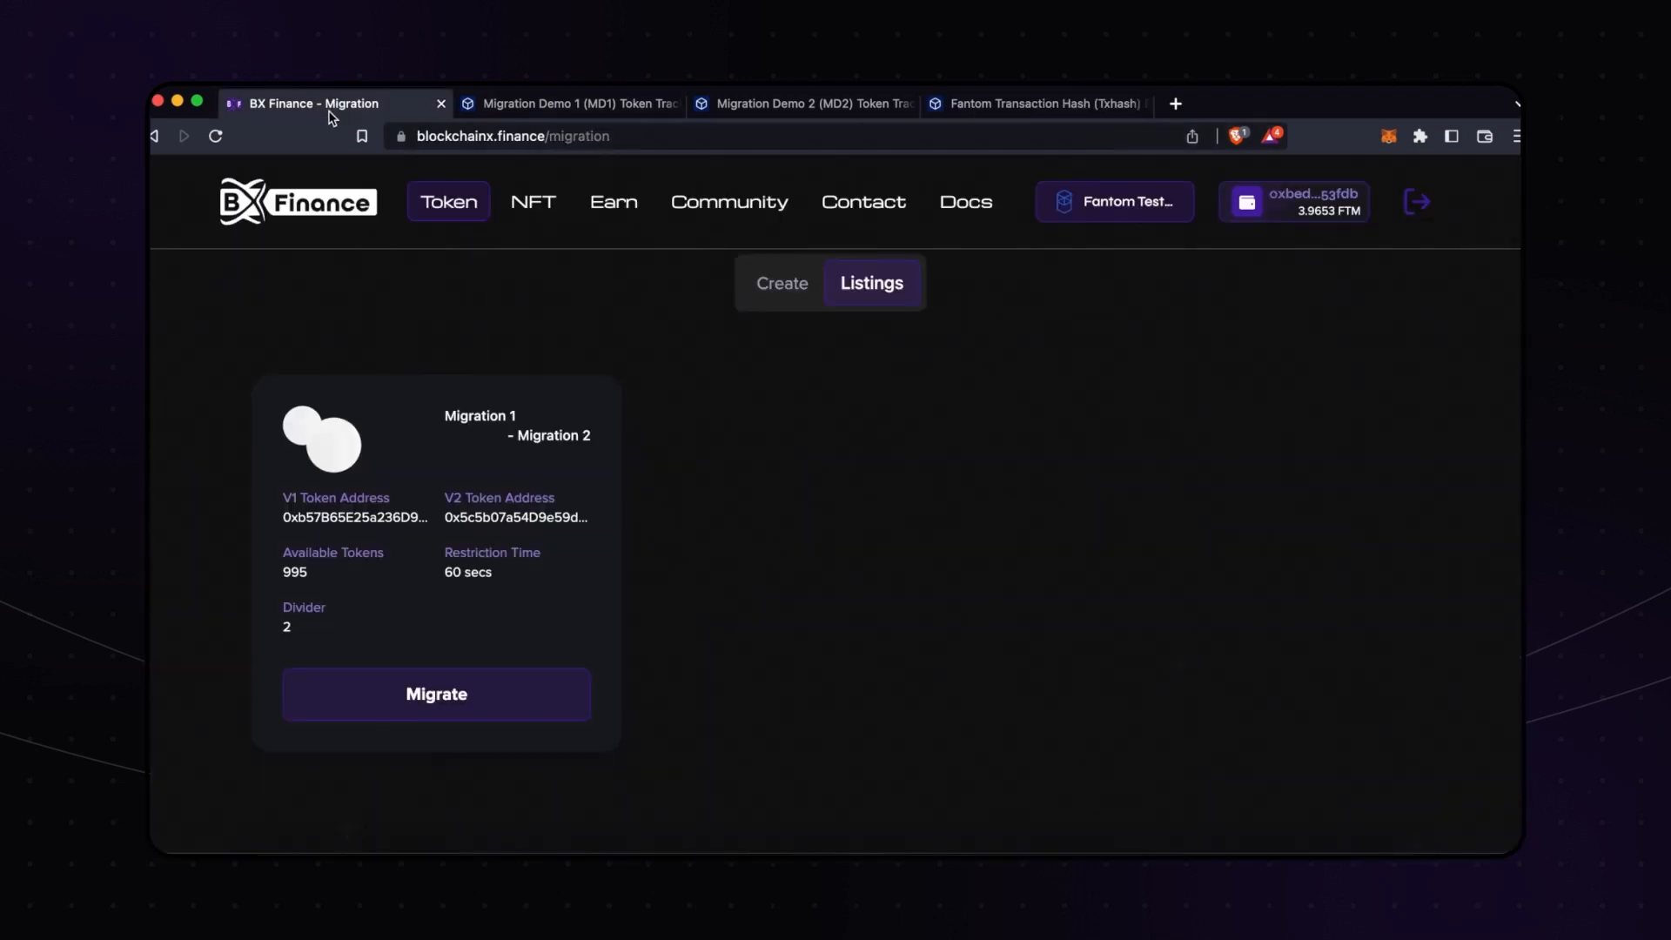
{"action": "mouse_move", "coordinate": [438, 241]}
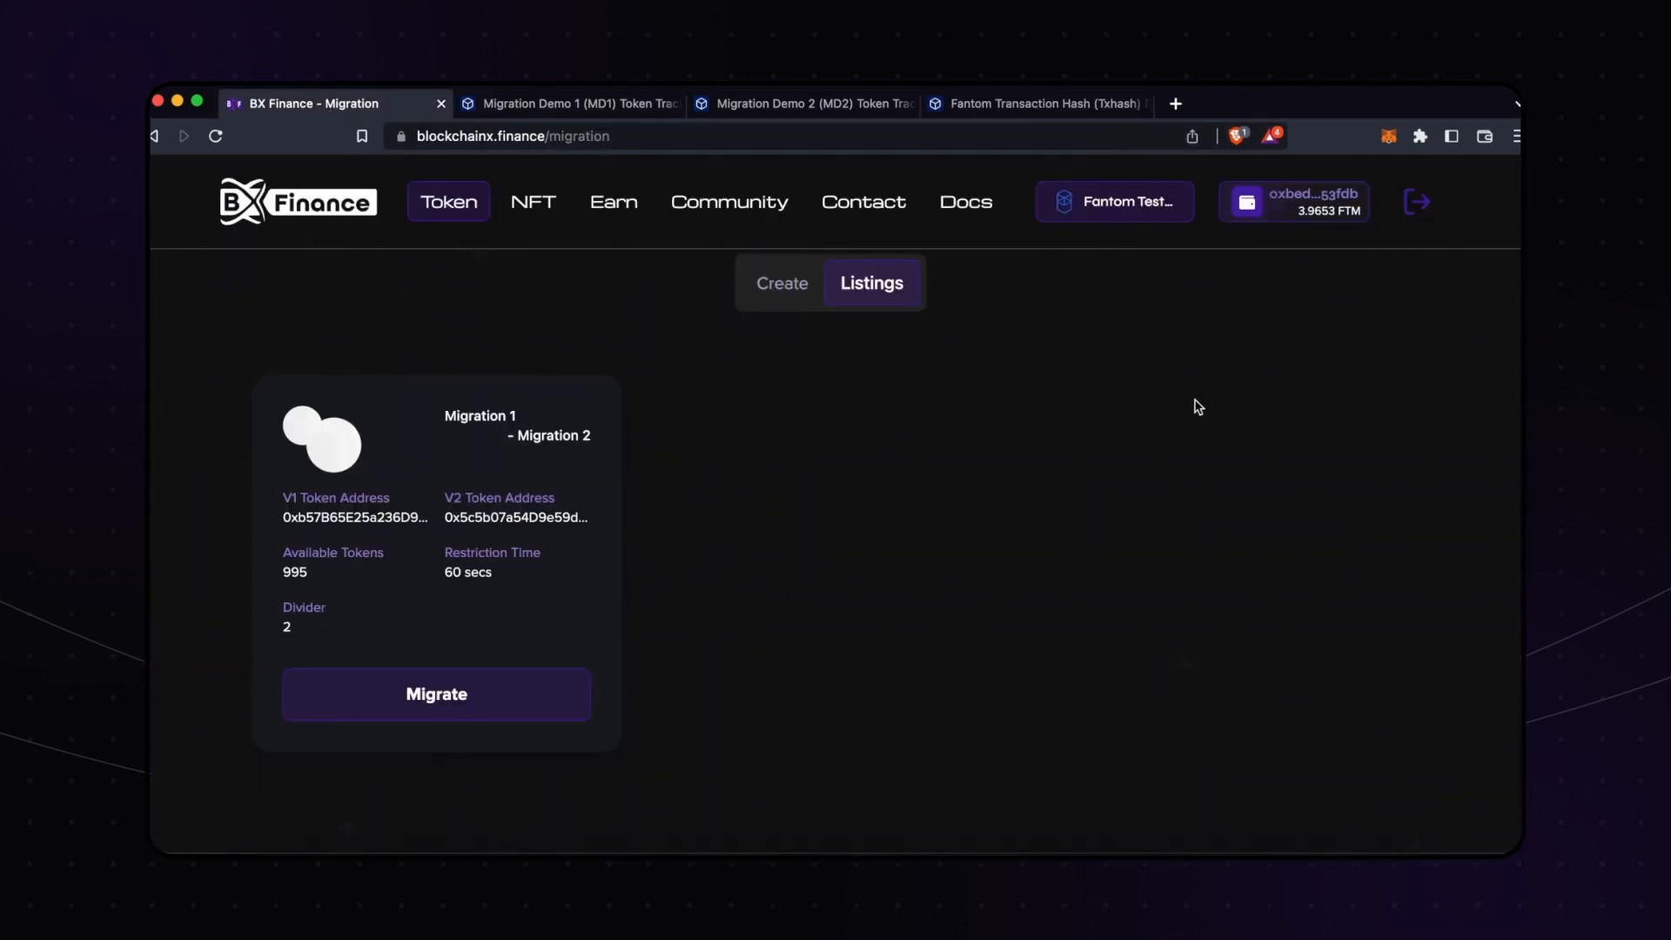